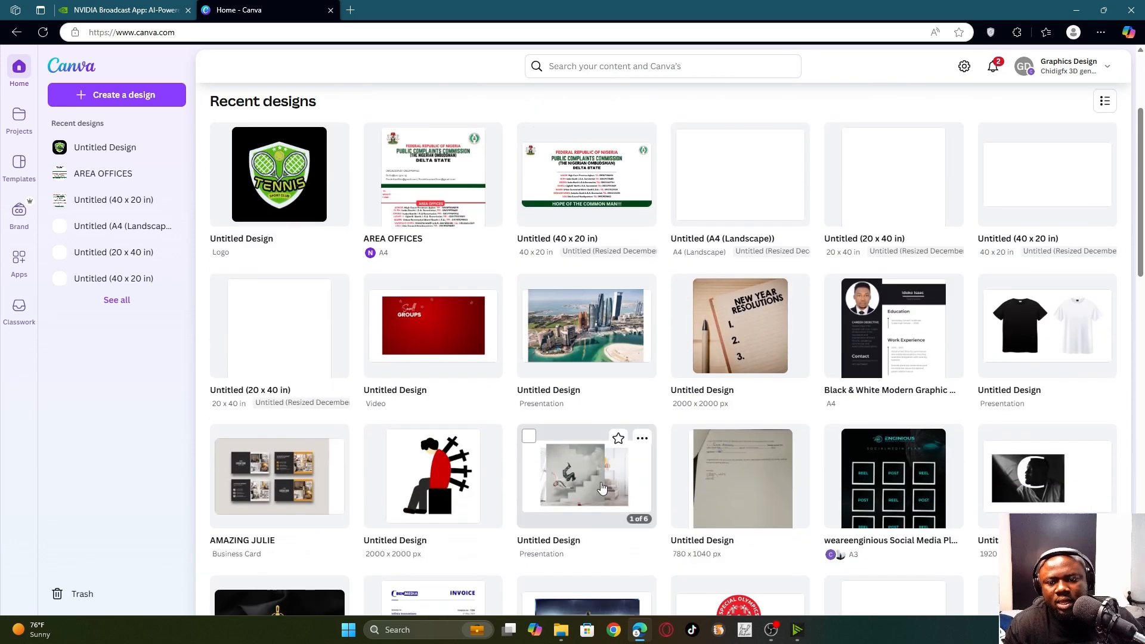
# - Look through the custom-size and social media design options, then dismiss them
pyautogui.scroll(3, 596, 429)
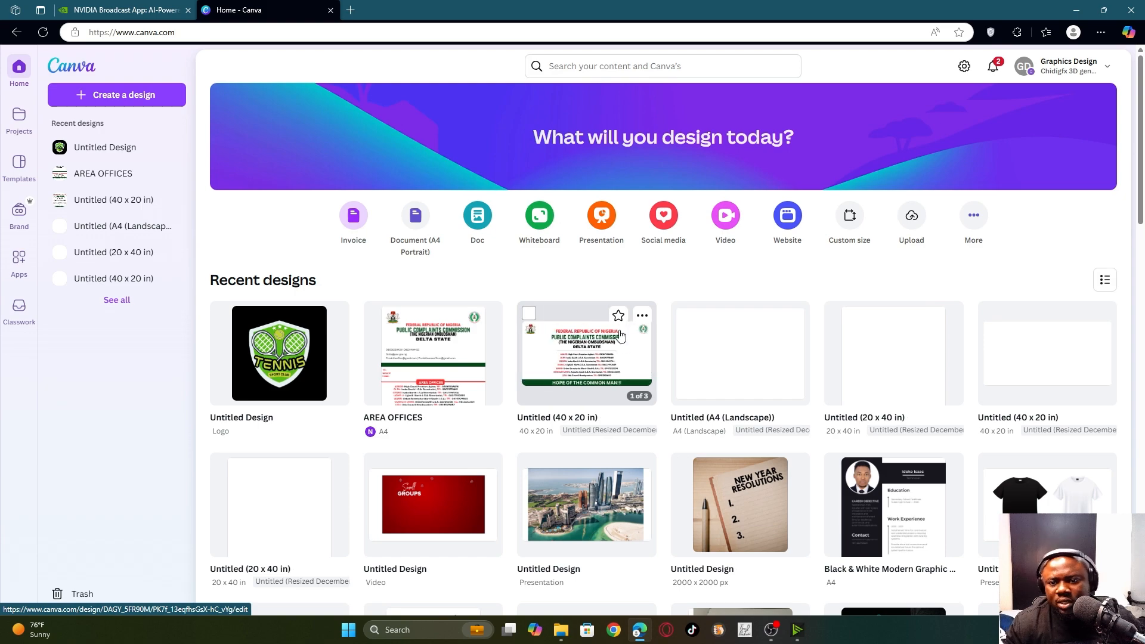
pyautogui.scroll(-5, 493, 378)
pyautogui.scroll(5, 494, 378)
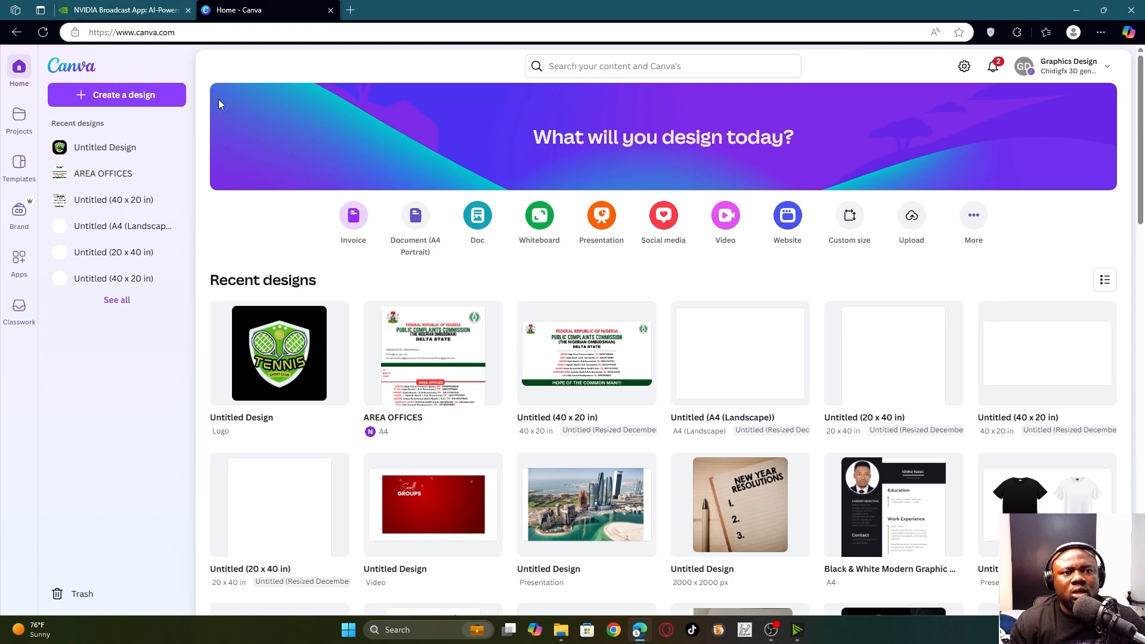
pyautogui.scroll(-7, 508, 275)
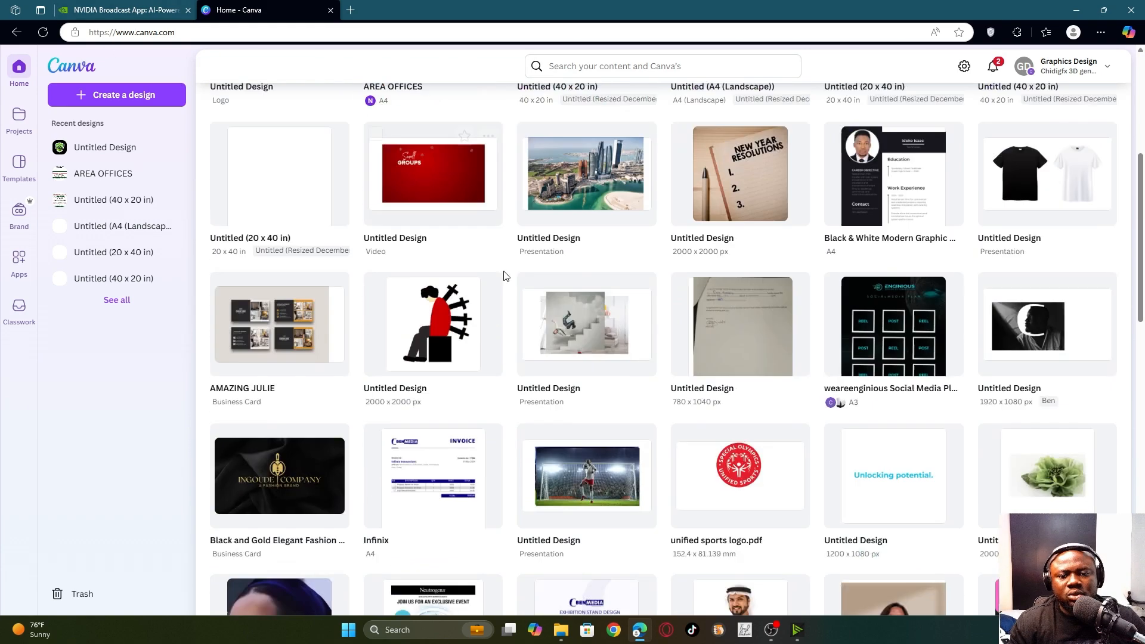
pyautogui.scroll(7, 507, 276)
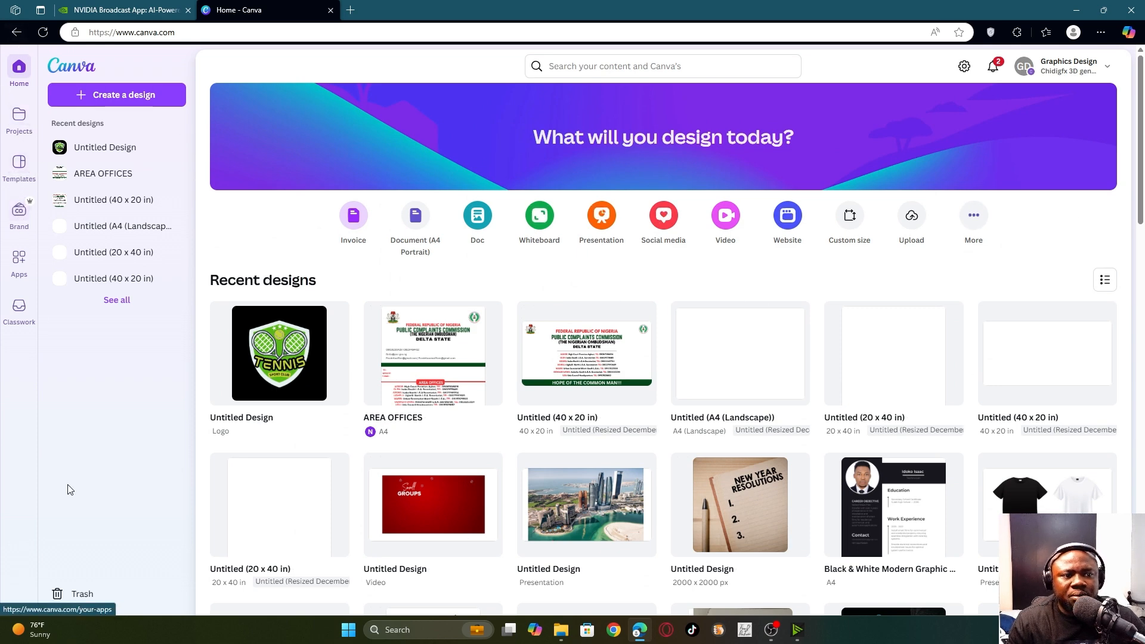
pyautogui.scroll(-1, 281, 334)
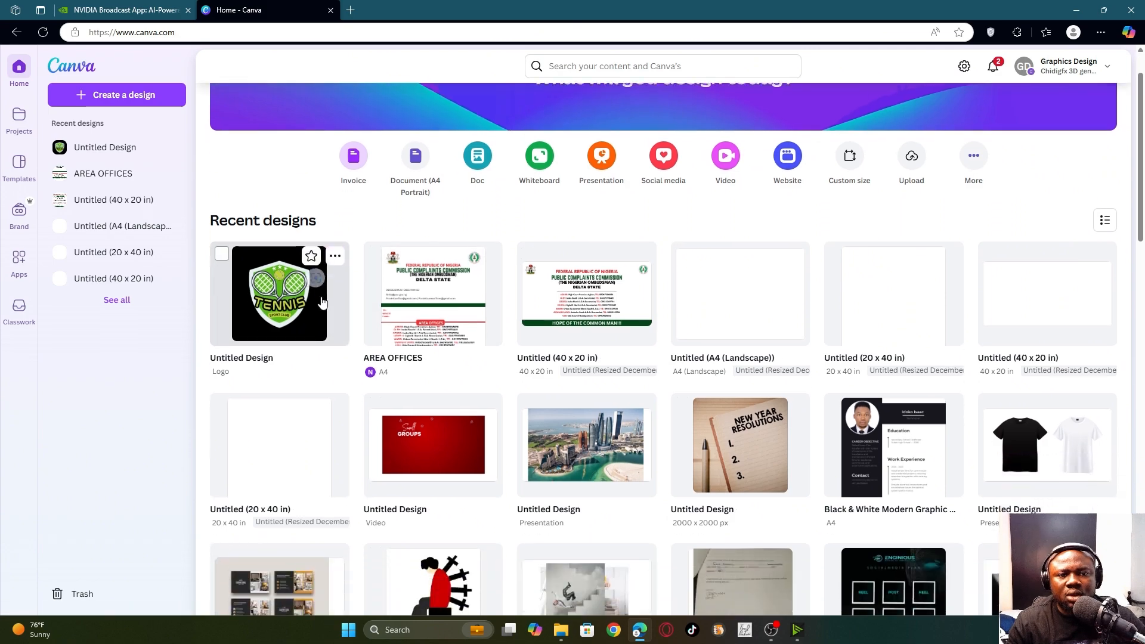
pyautogui.scroll(-8, 480, 249)
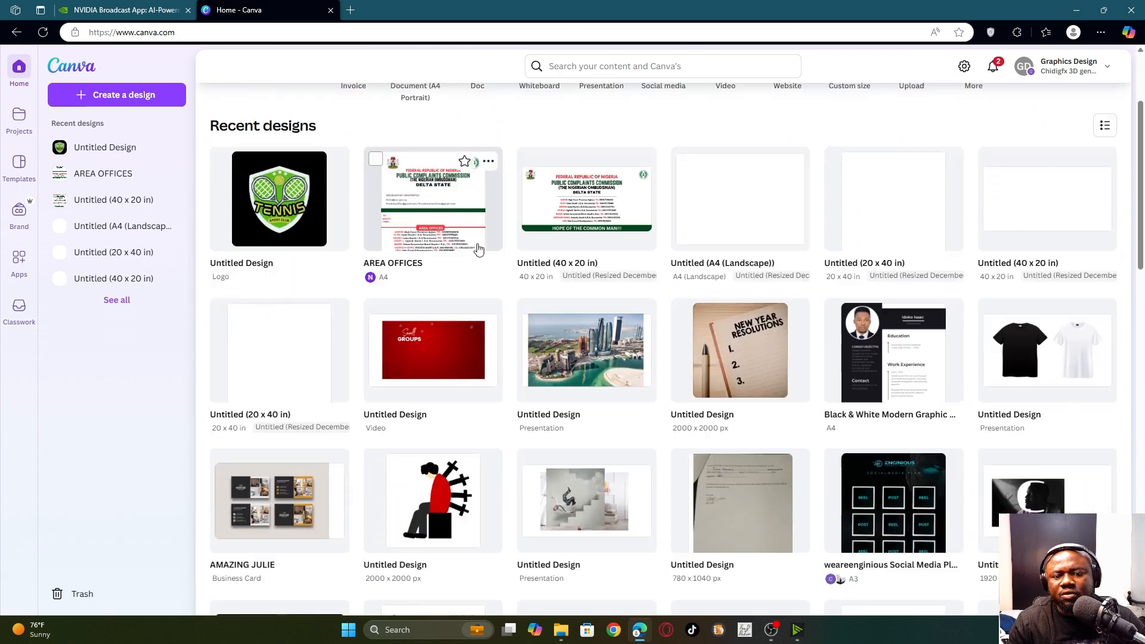
pyautogui.scroll(10, 489, 250)
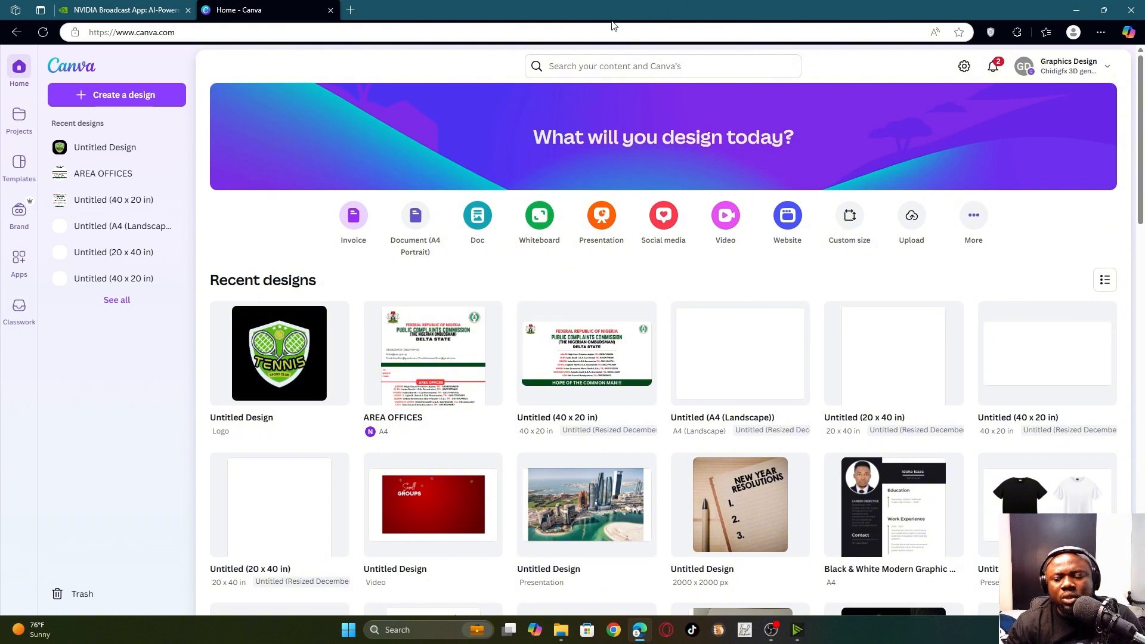
pyautogui.click(851, 218)
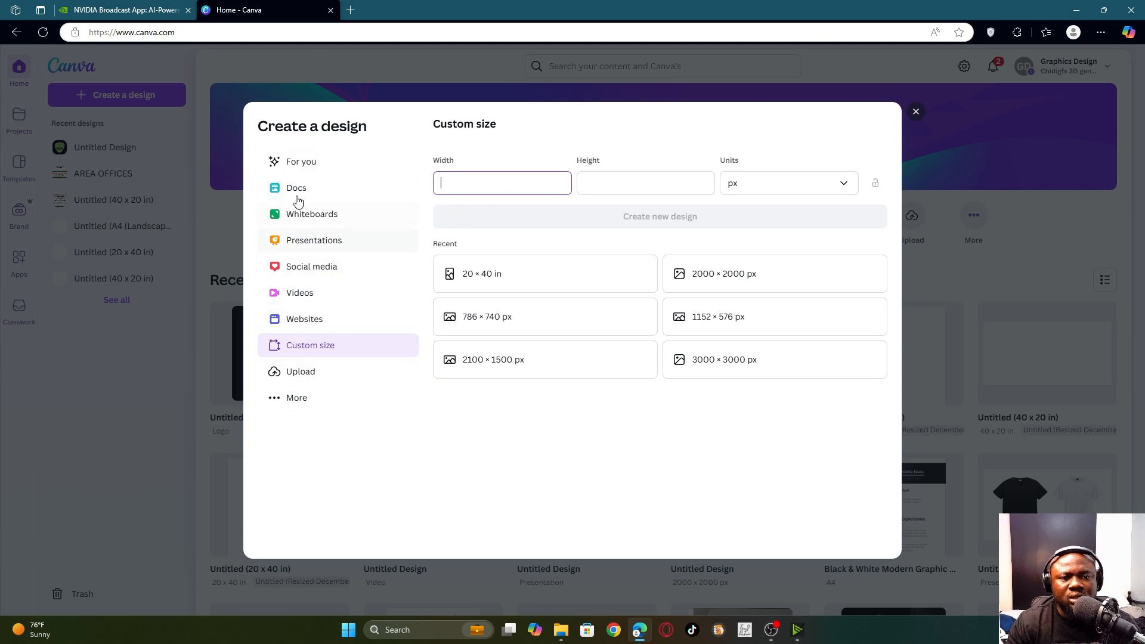
pyautogui.click(306, 265)
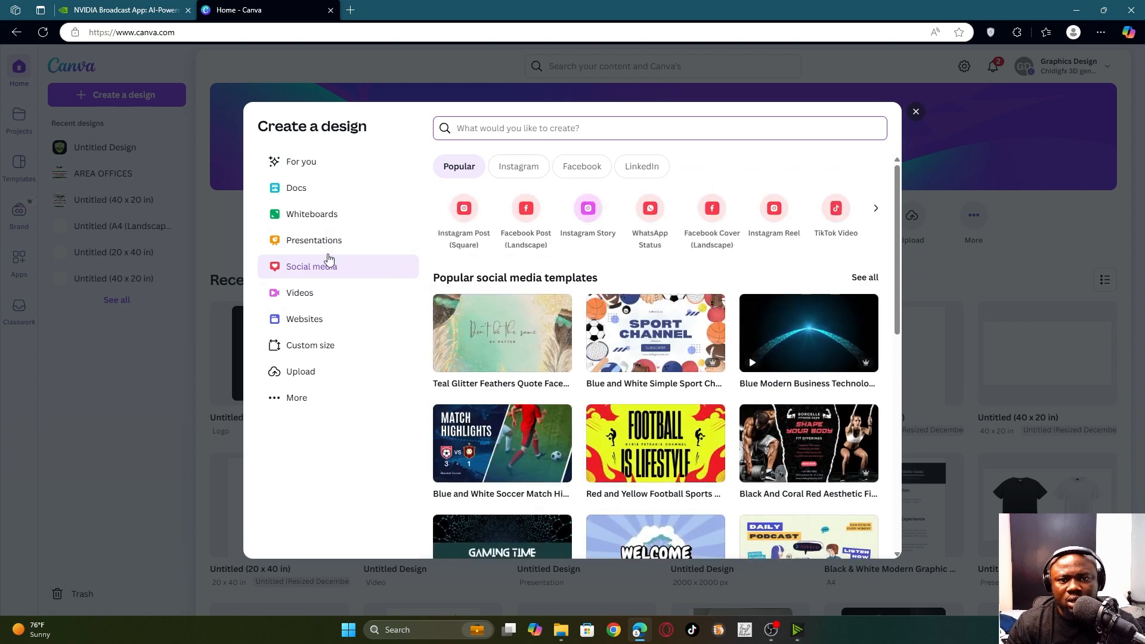
pyautogui.scroll(-4, 523, 270)
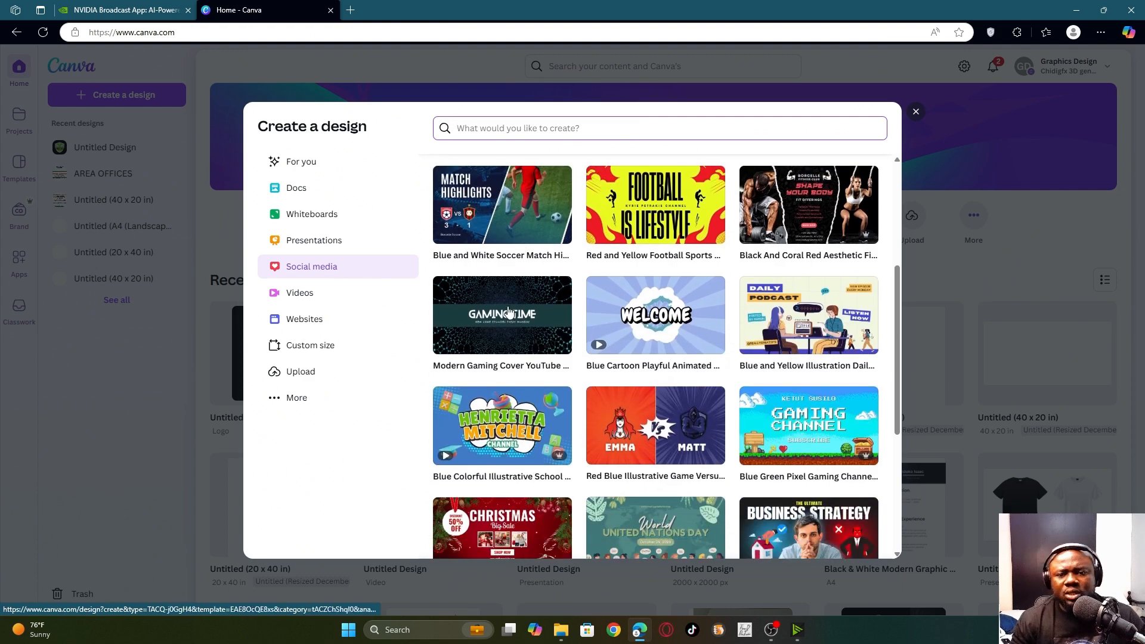
pyautogui.scroll(4, 521, 276)
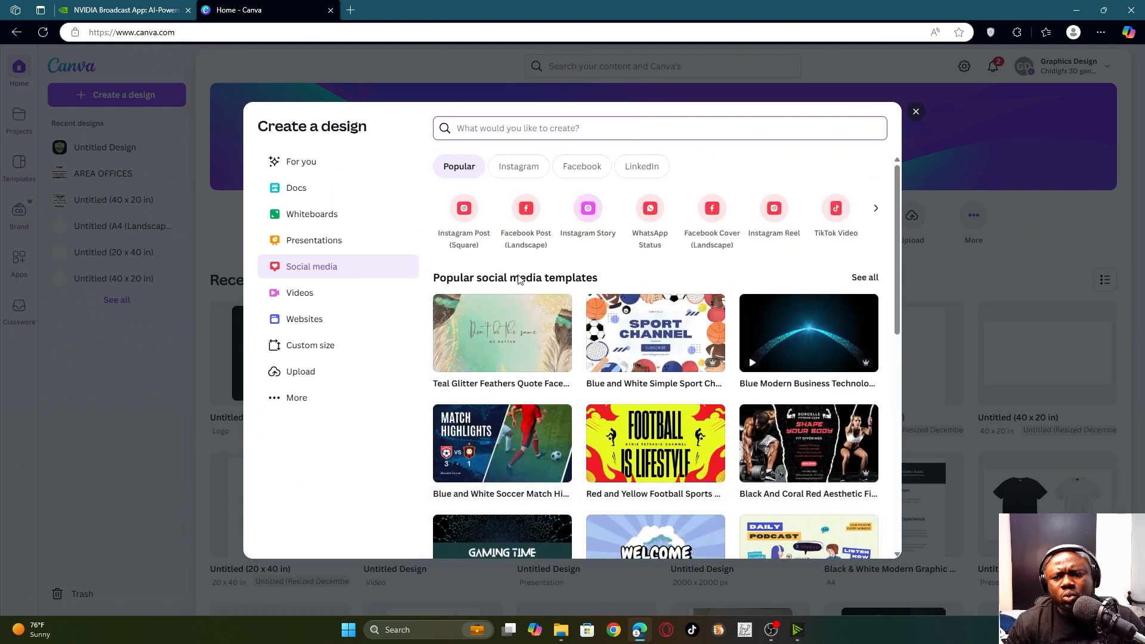
pyautogui.click(916, 113)
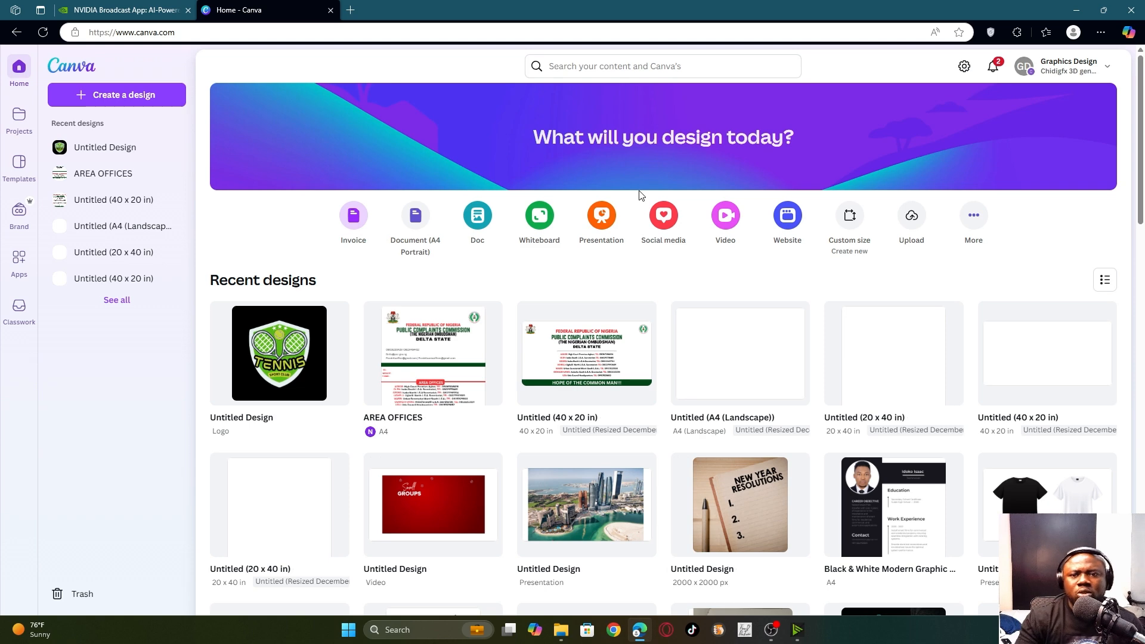
# - Search 'gym flyer', filter to Canva Templates, and open the Shape Your Body flyer template
pyautogui.click(651, 67)
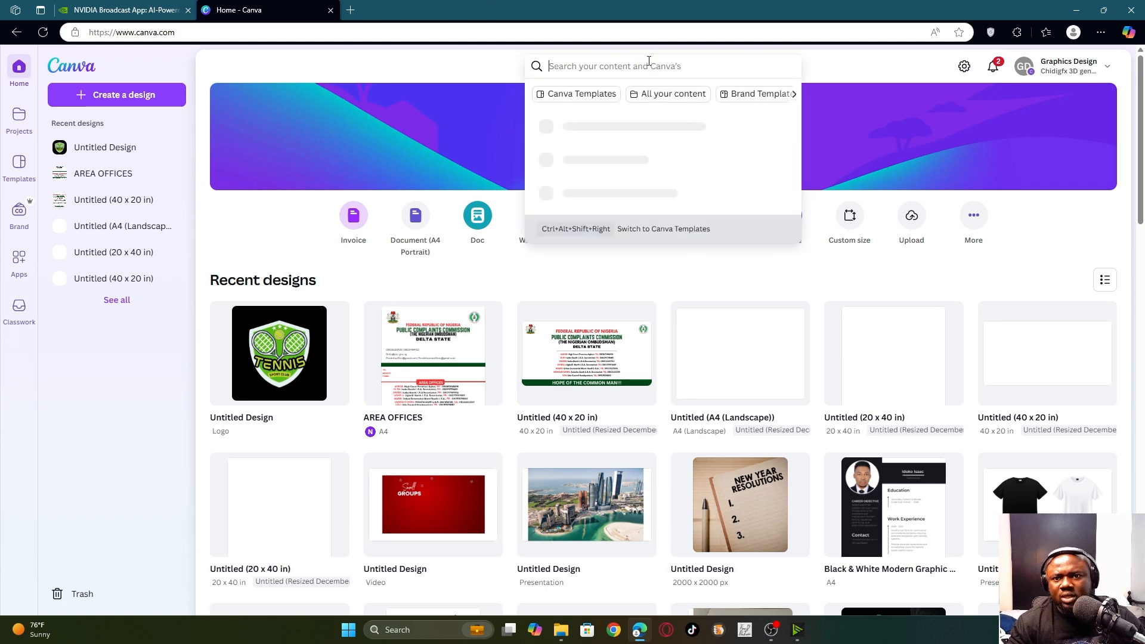
pyautogui.write('gy')
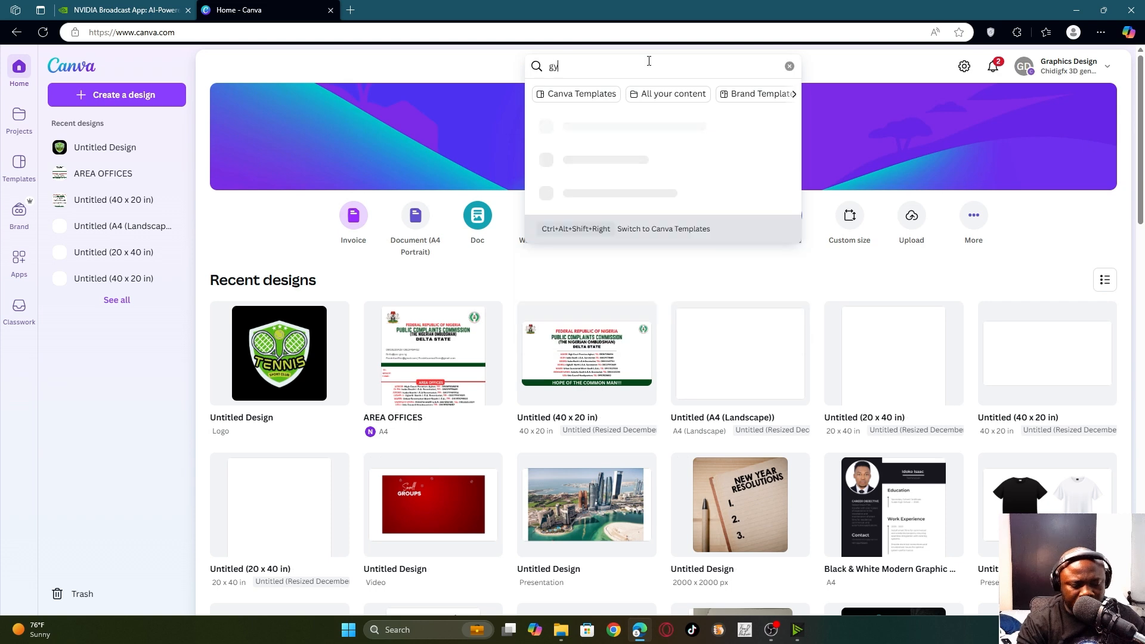
pyautogui.write('m')
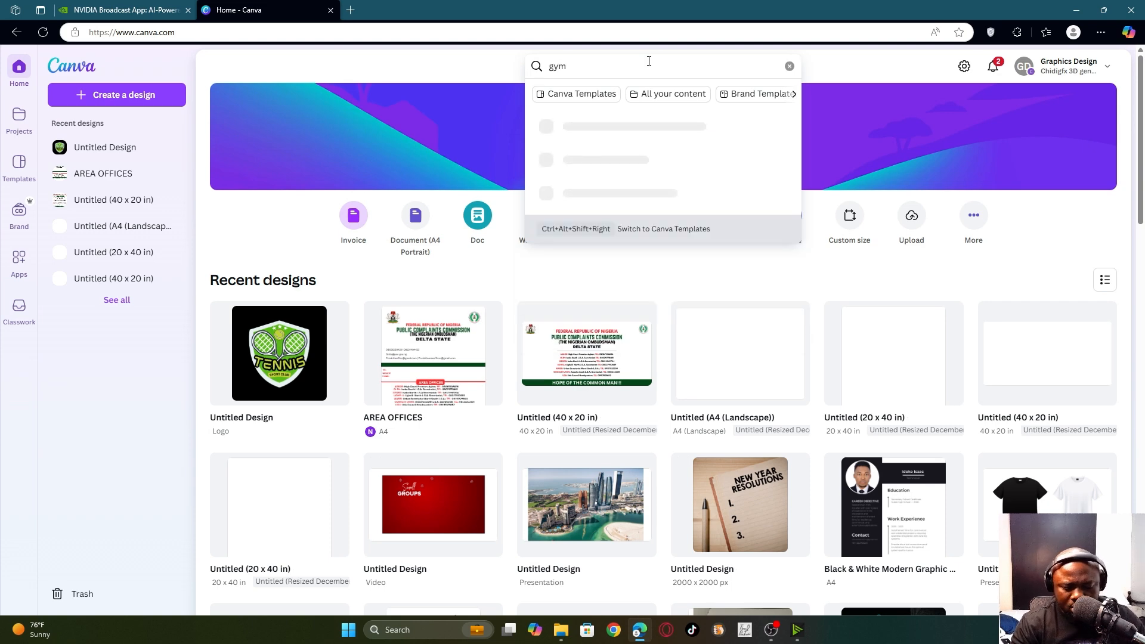
pyautogui.write(' flyer')
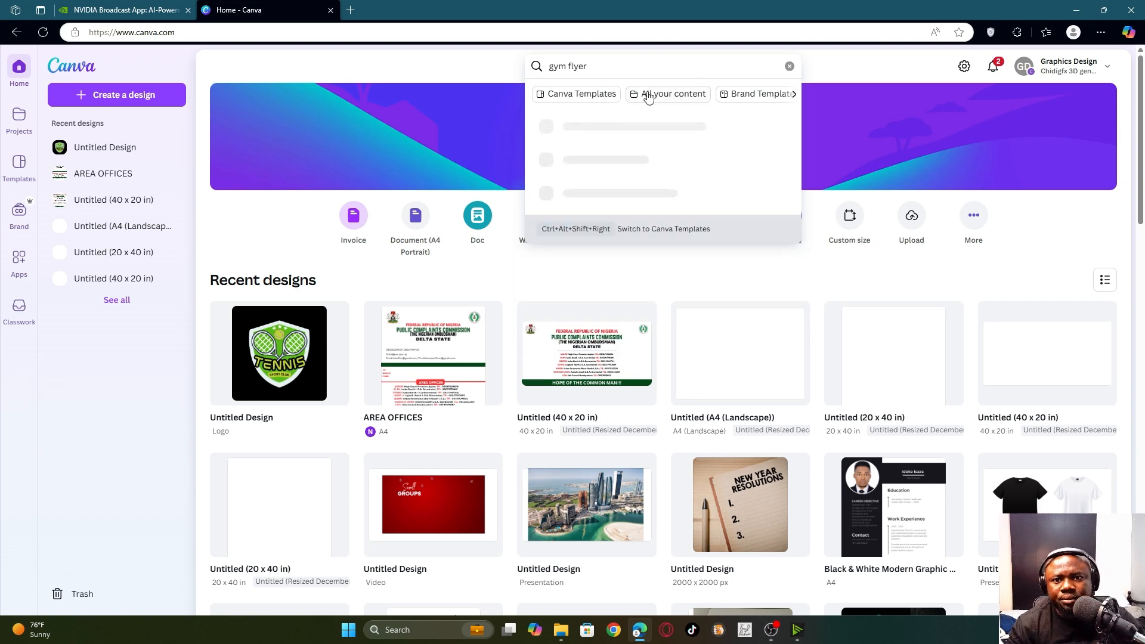
pyautogui.scroll(-2, 615, 226)
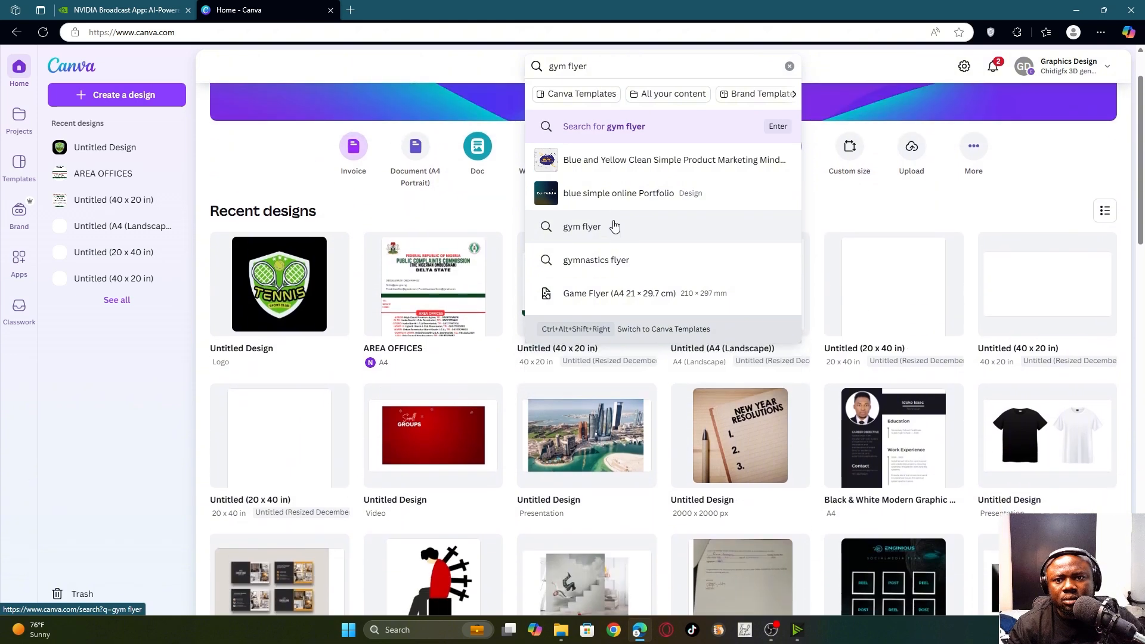
pyautogui.scroll(2, 615, 226)
pyautogui.click(603, 97)
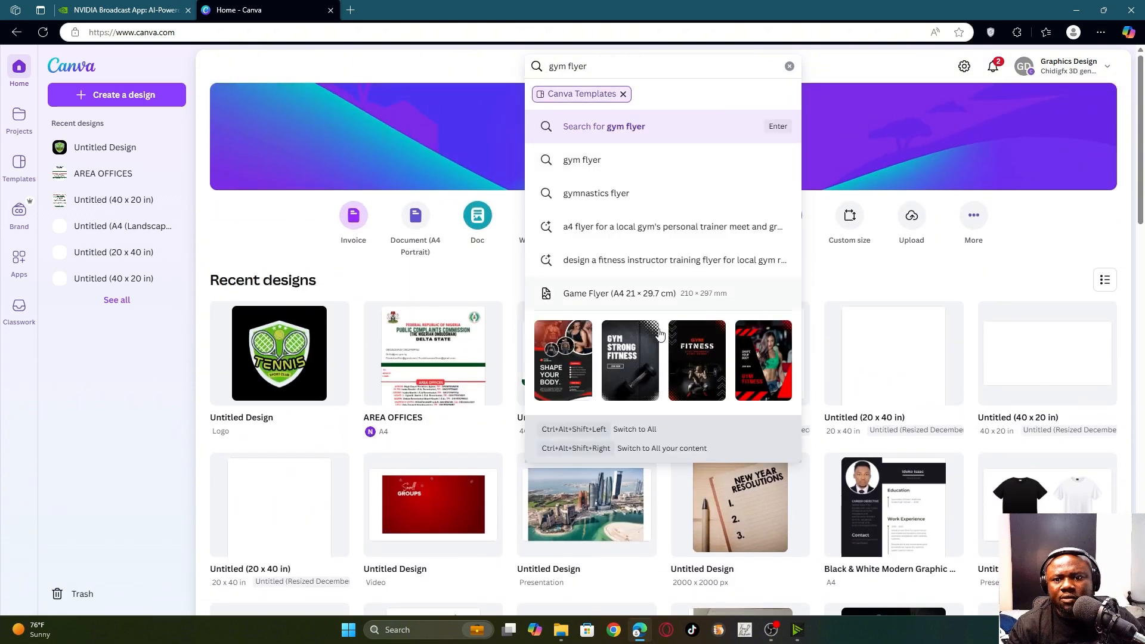
pyautogui.scroll(-1, 585, 374)
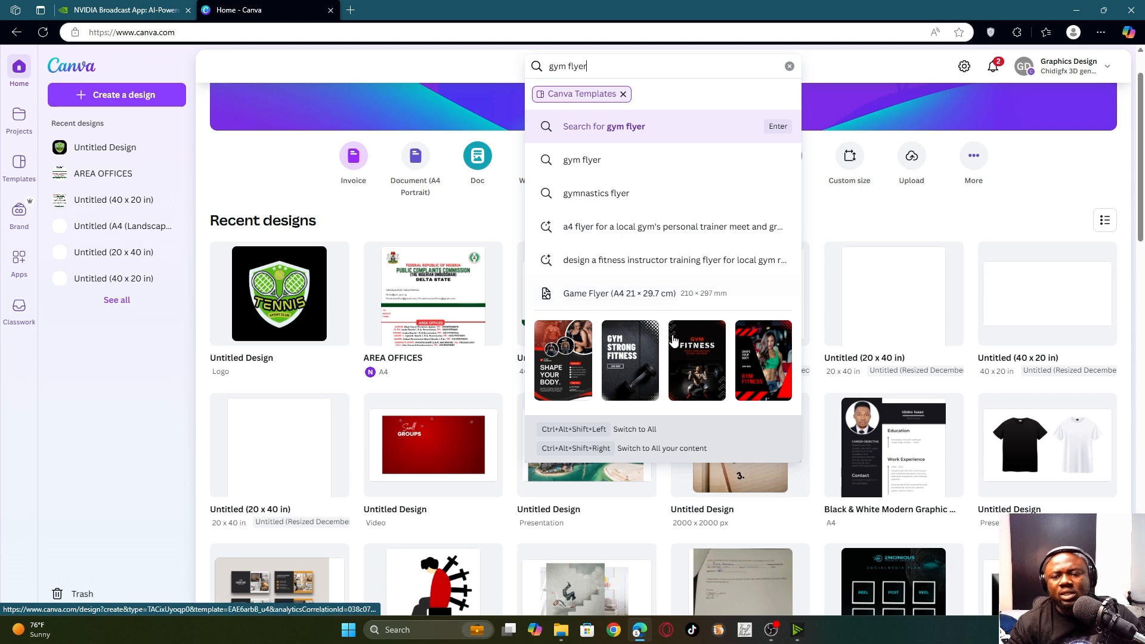
pyautogui.scroll(-4, 638, 334)
pyautogui.scroll(2, 639, 334)
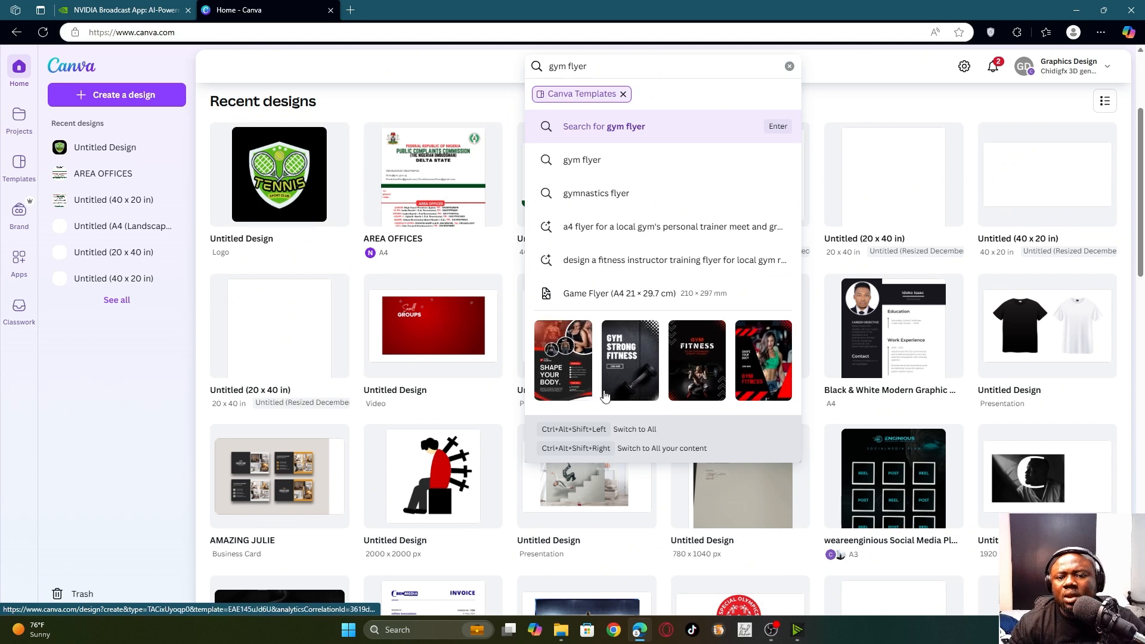
pyautogui.click(566, 372)
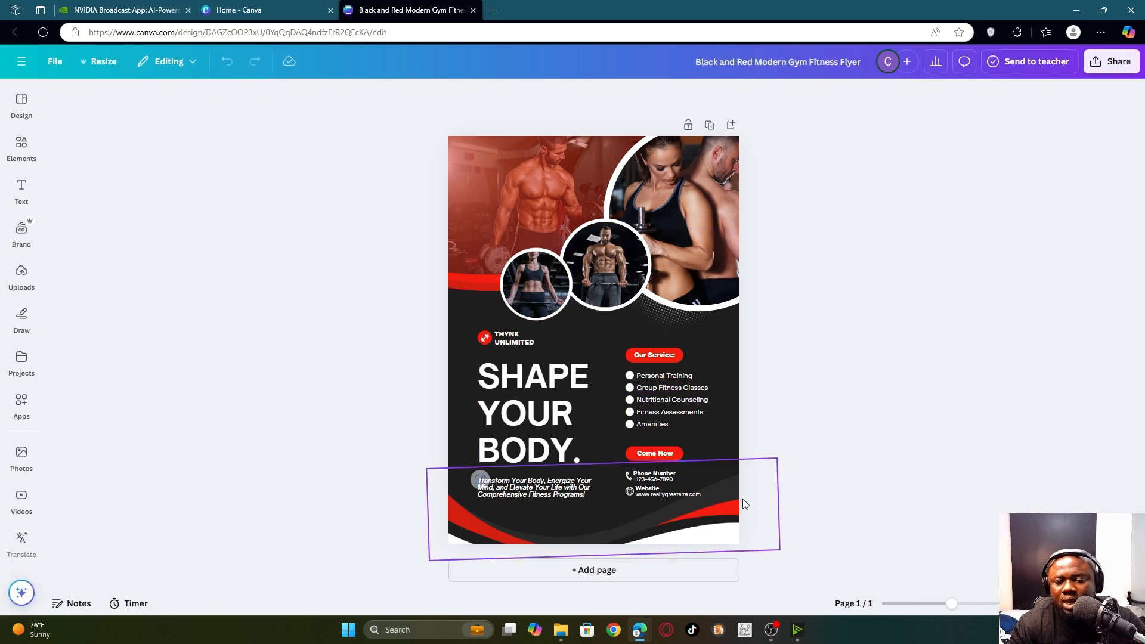
# - Replace the flyer's placeholder phone number with a new number
pyautogui.scroll(3, 682, 486)
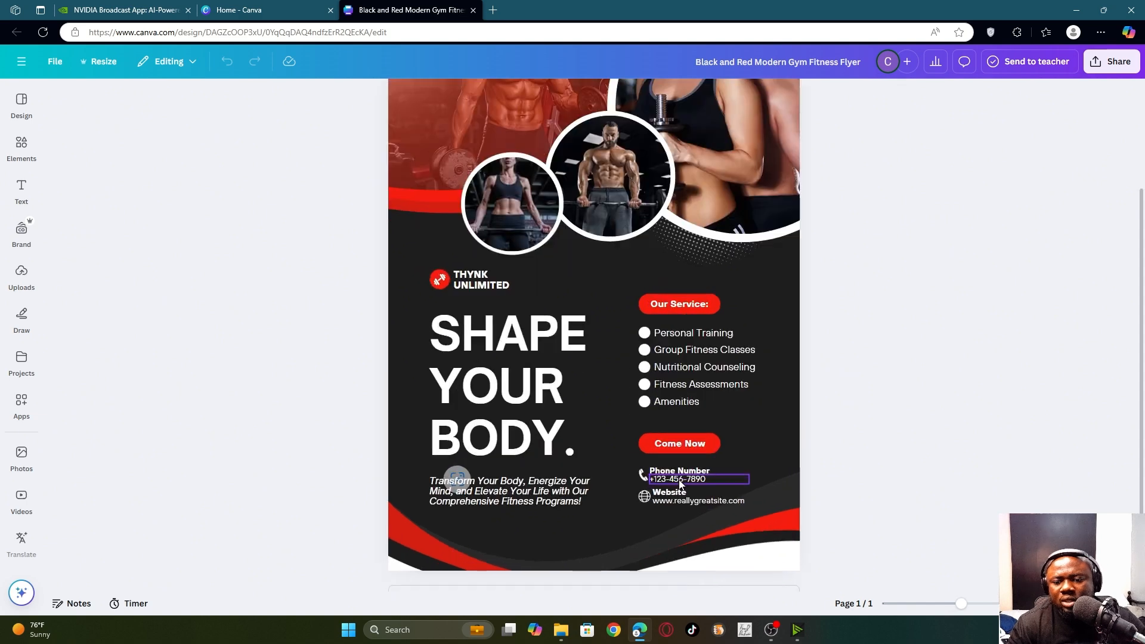
pyautogui.scroll(-2, 742, 477)
pyautogui.scroll(2, 689, 471)
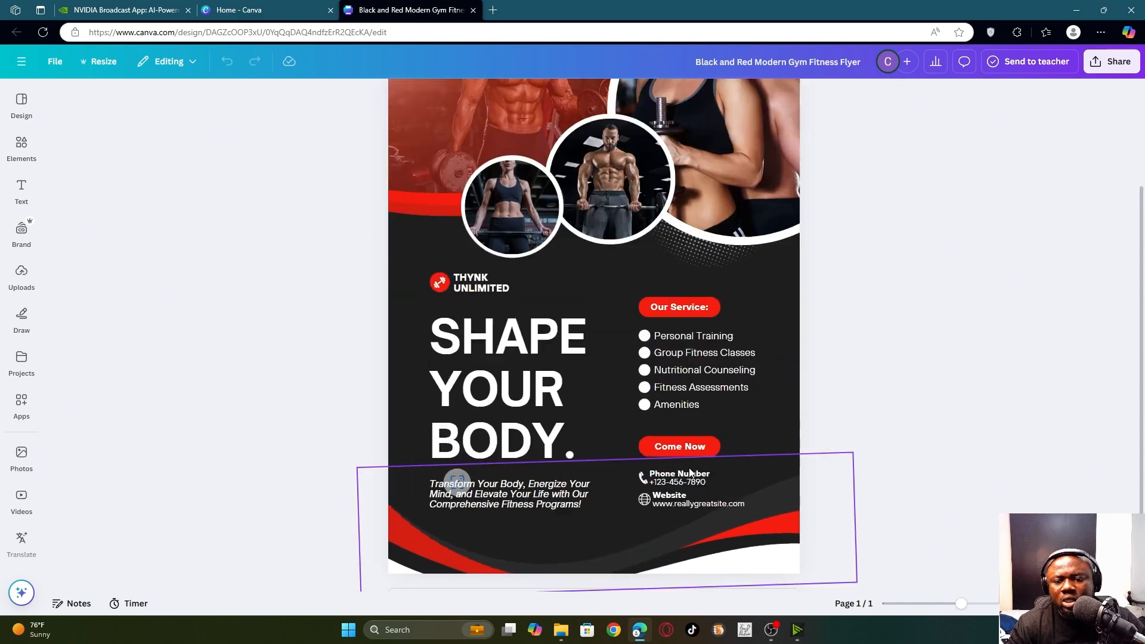
pyautogui.doubleClick(689, 486)
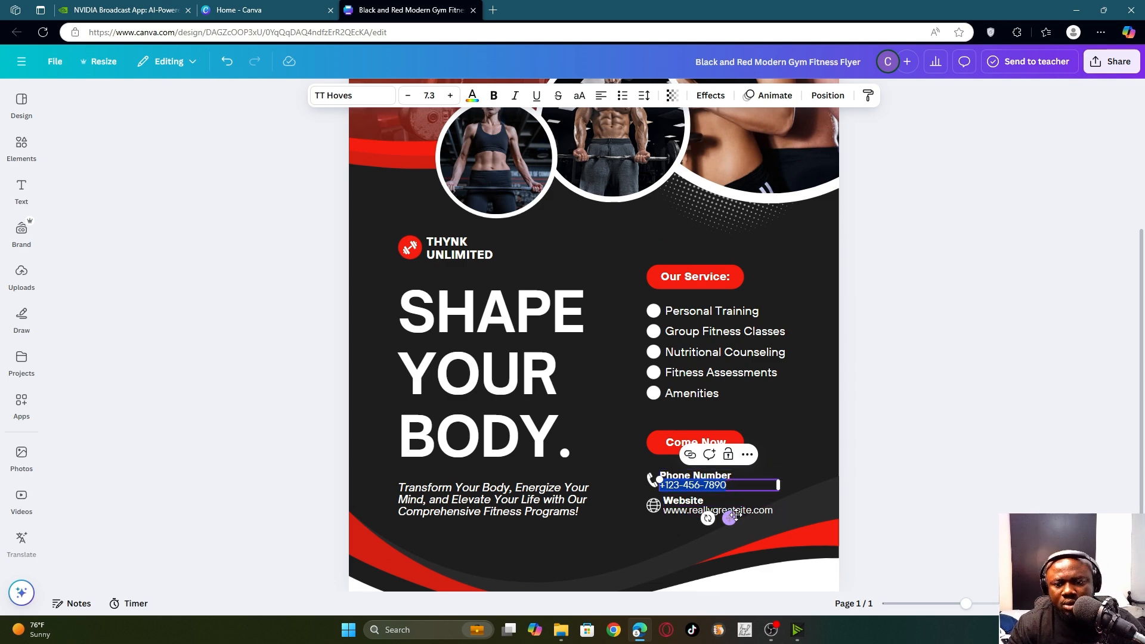
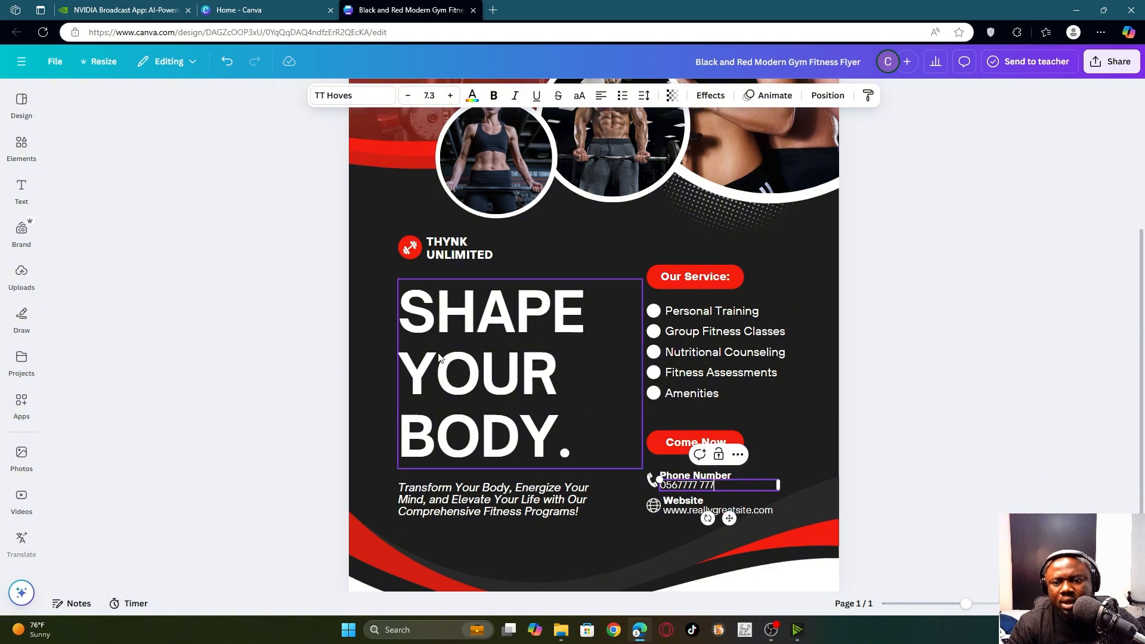
pyautogui.click(785, 464)
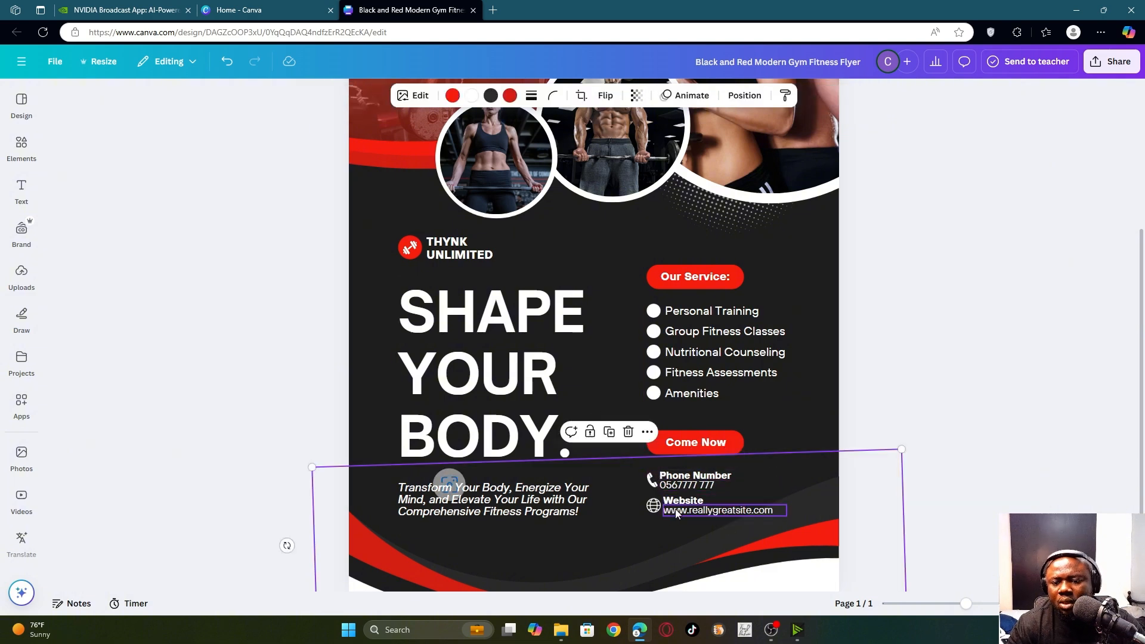
pyautogui.click(713, 507)
pyautogui.click(729, 510)
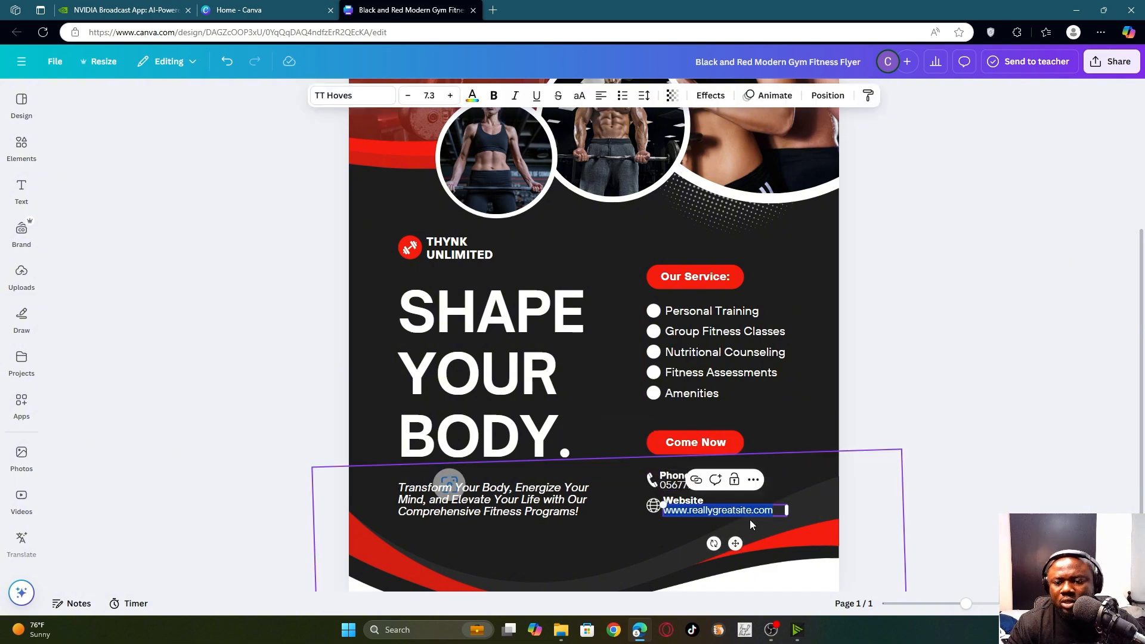
pyautogui.click(752, 515)
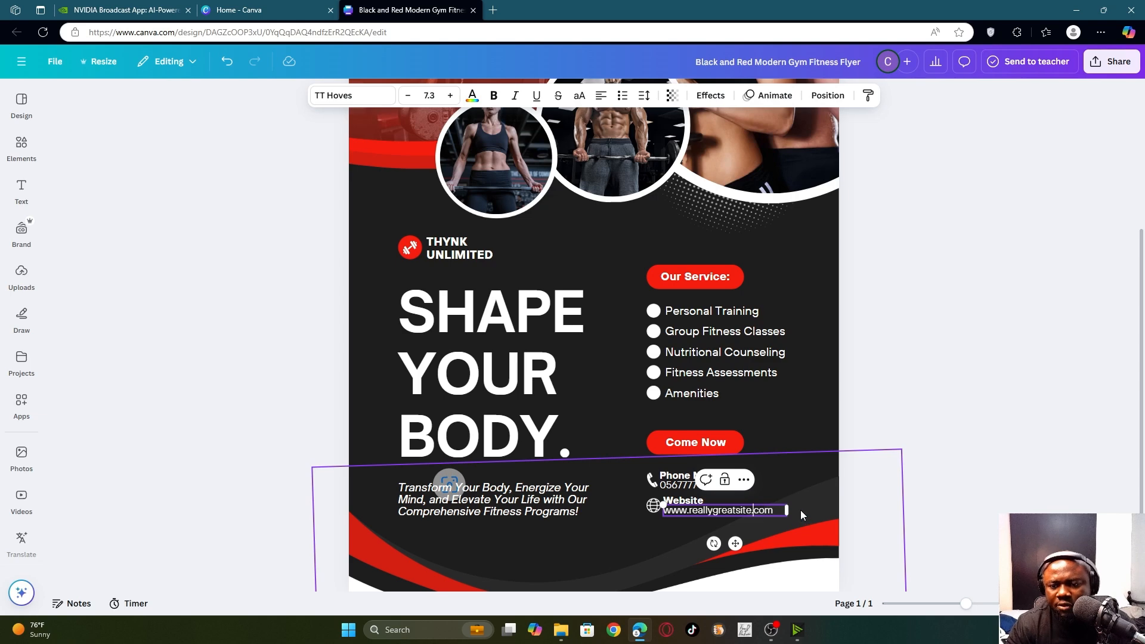
pyautogui.press('BackSpace')
pyautogui.press('BackSpace')
pyautogui.press('BackSpace')
pyautogui.press('BackSpace')
pyautogui.press('BackSpace')
pyautogui.press('BackSpace')
pyautogui.press('BackSpace')
pyautogui.press('BackSpace')
pyautogui.press('BackSpace')
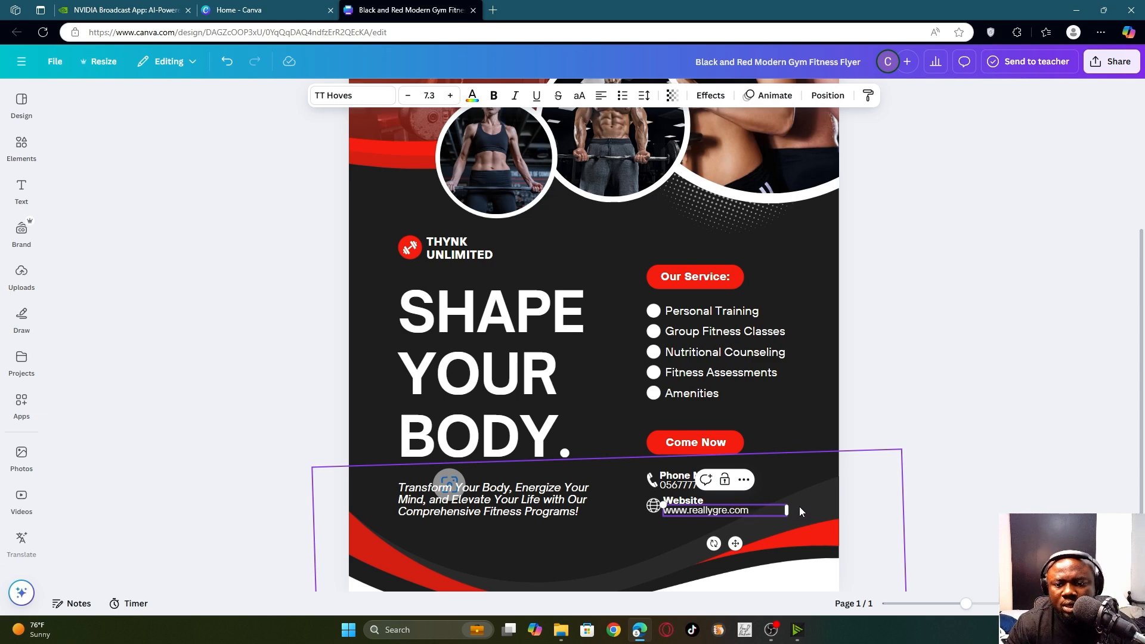
pyautogui.press('BackSpace')
pyautogui.press('BackSpace')
pyautogui.press('BackSpace')
pyautogui.press('BackSpace')
pyautogui.press('BackSpace')
pyautogui.press('BackSpace')
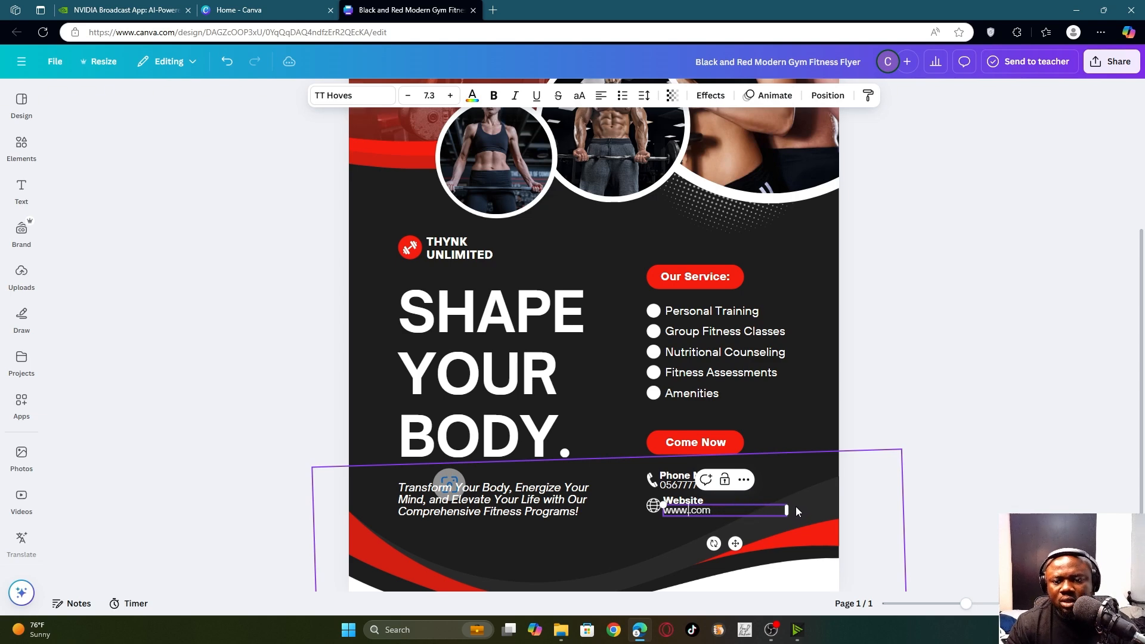
pyautogui.write('get fit')
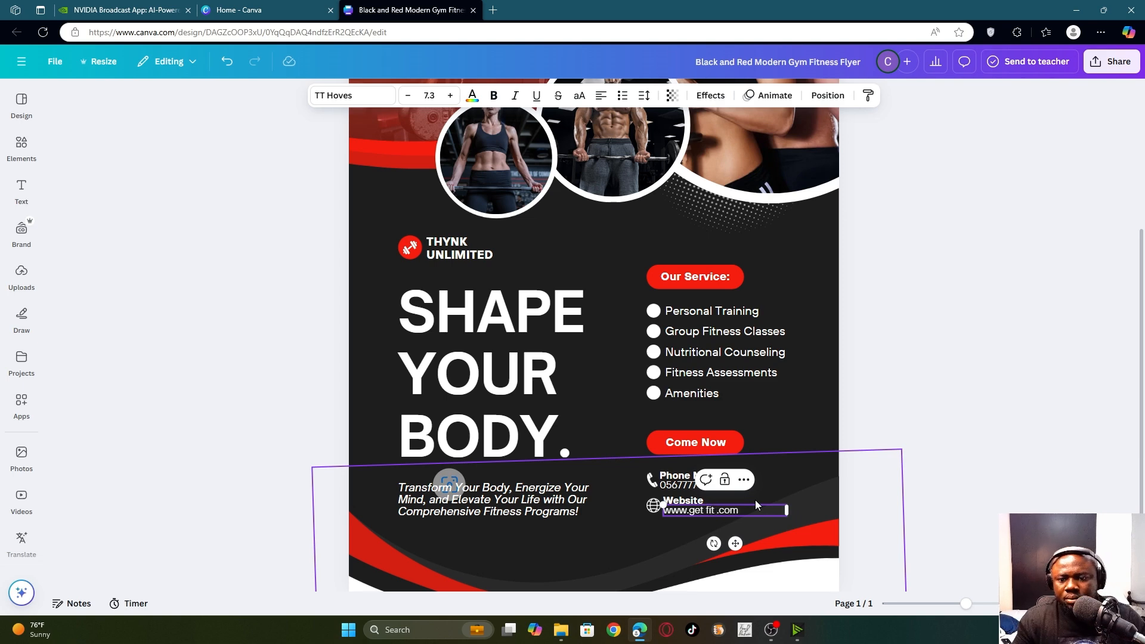
pyautogui.press('Left')
pyautogui.press('Left')
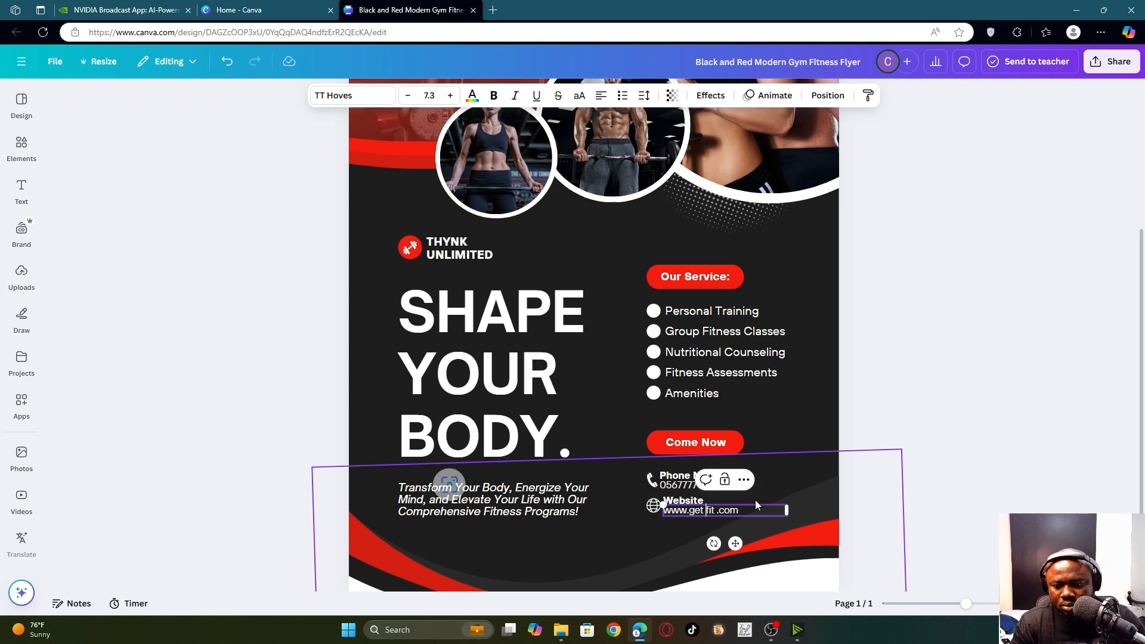
pyautogui.press('BackSpace')
pyautogui.click(613, 404)
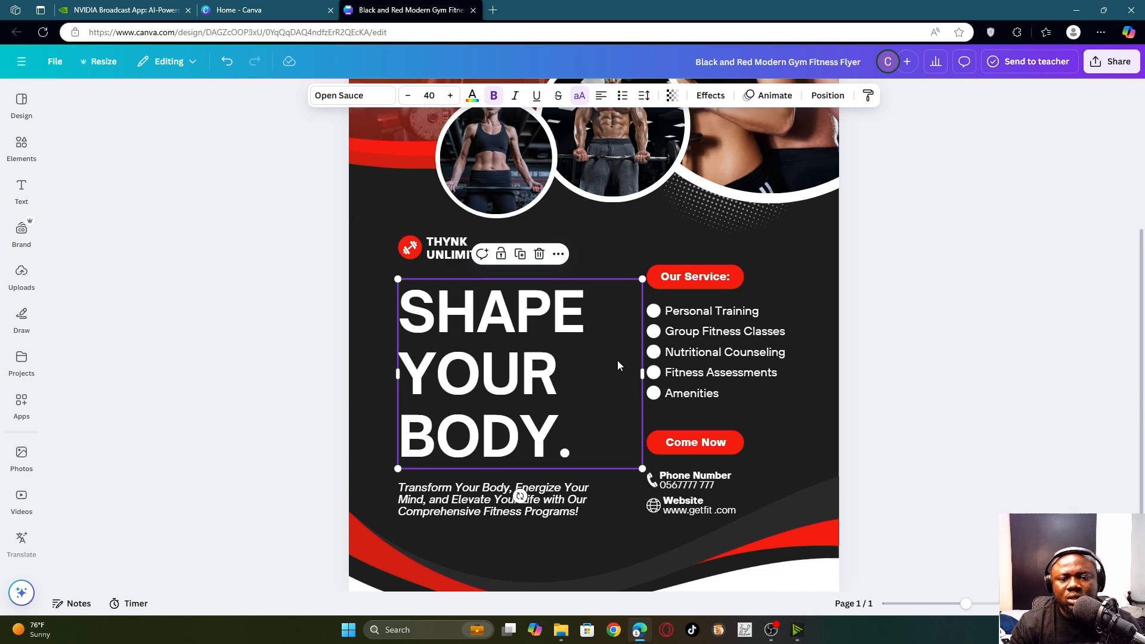
# - Replace the SHAPE YOUR BODY. headline with STAY on one line and FIT below it
pyautogui.doubleClick(464, 341)
pyautogui.click(567, 373)
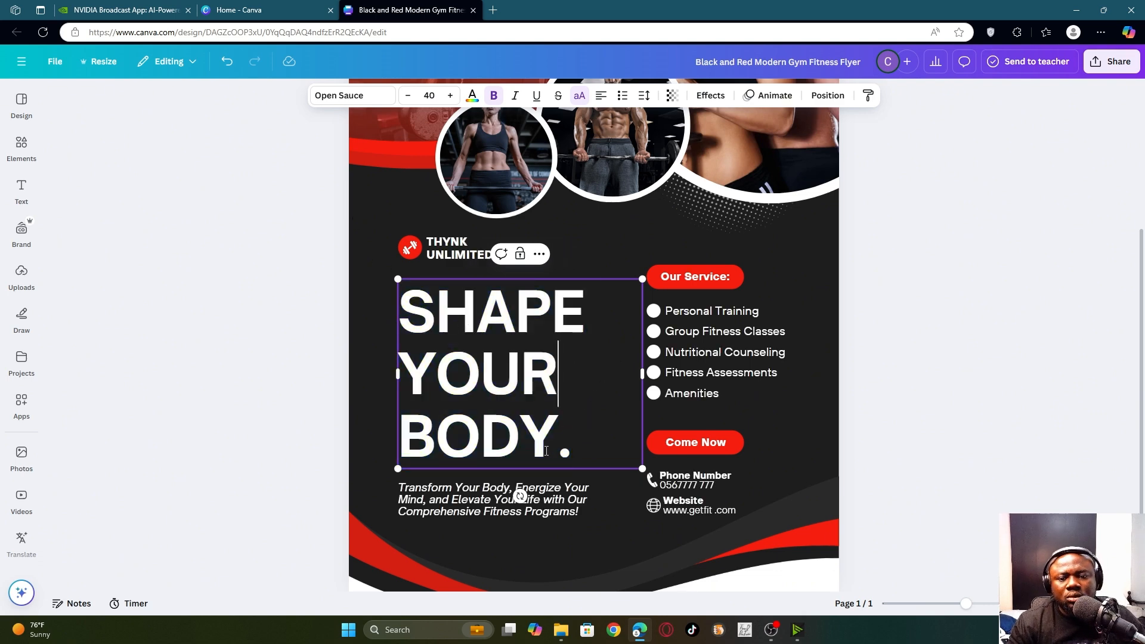
pyautogui.moveTo(558, 451); pyautogui.dragTo(394, 412)
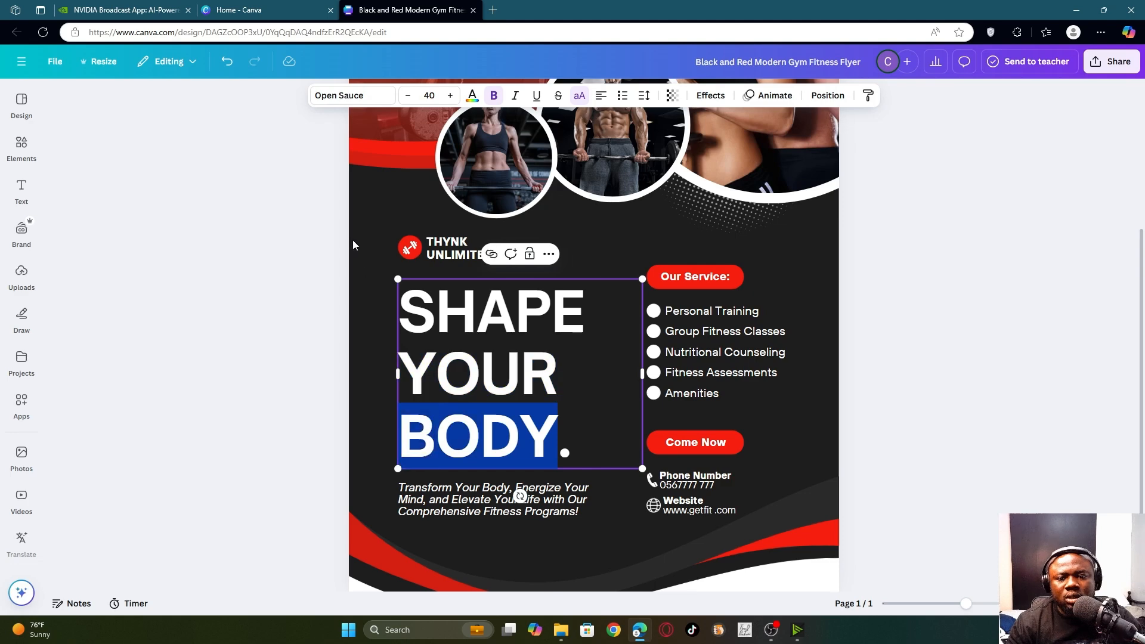
pyautogui.moveTo(563, 440); pyautogui.dragTo(399, 331)
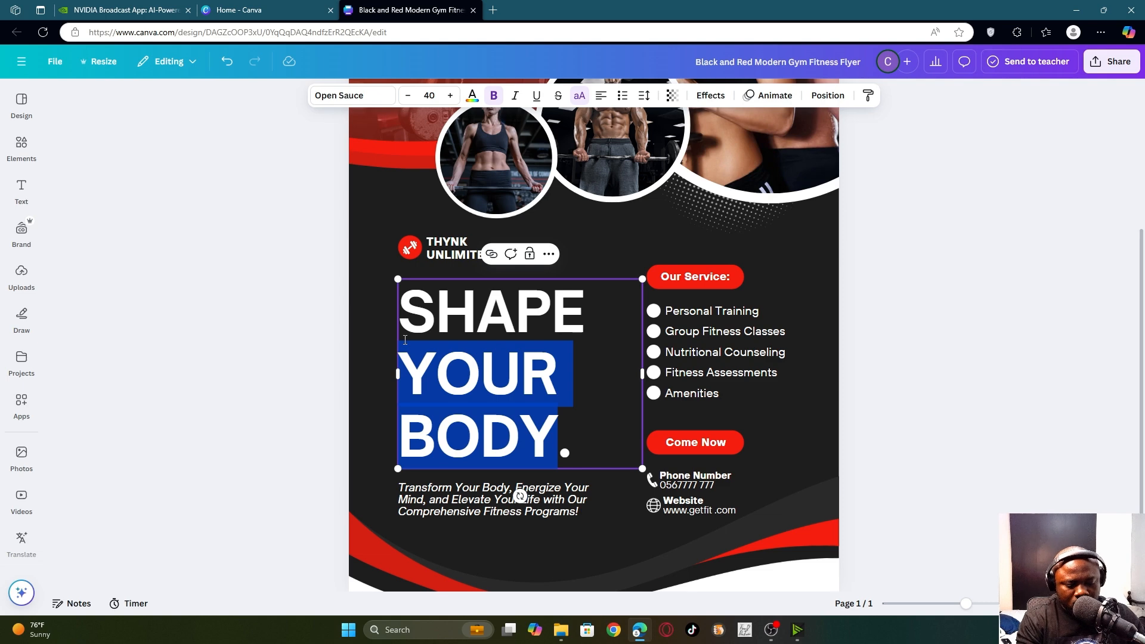
pyautogui.write('STY.')
pyautogui.hotkey('ctrl', 'a')
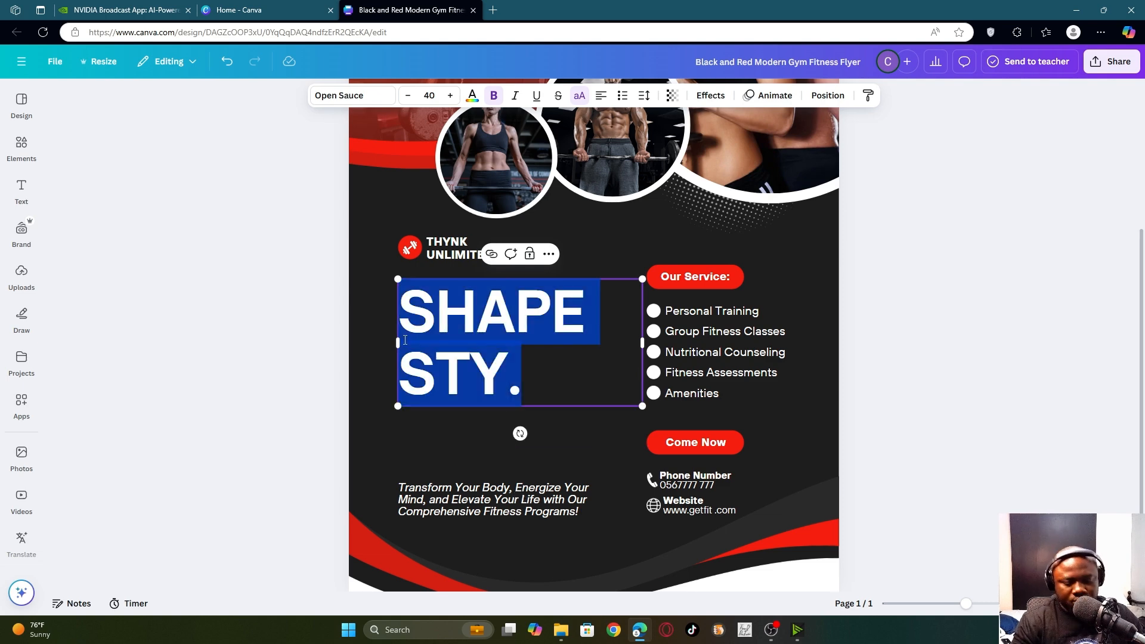
pyautogui.write('STAY')
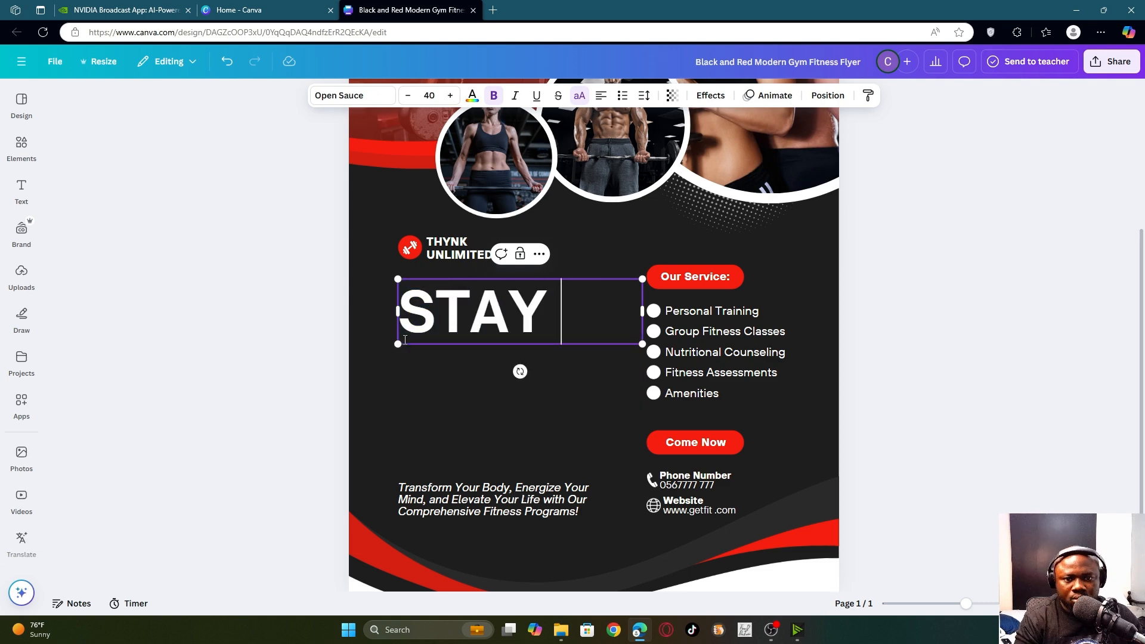
pyautogui.press('Return')
pyautogui.write('F')
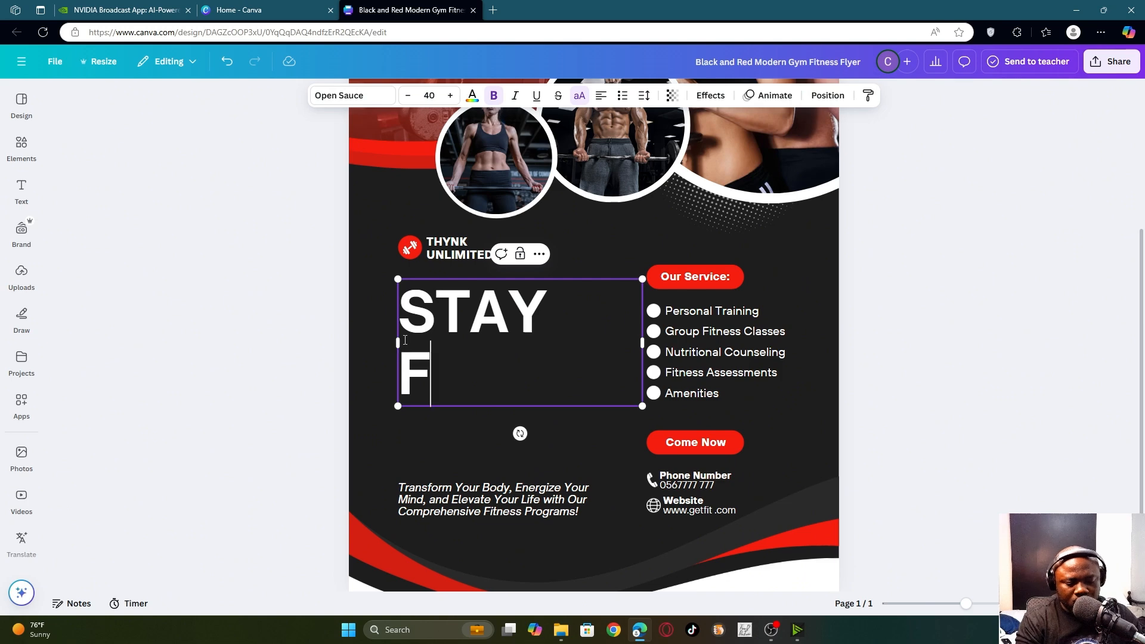
pyautogui.write('IT')
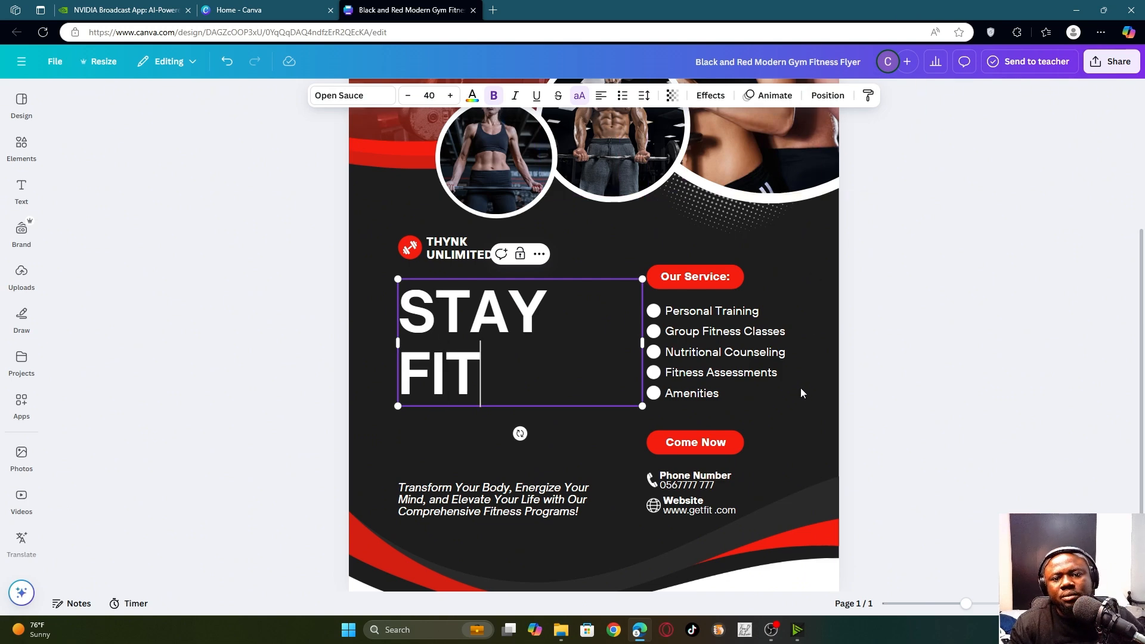
pyautogui.click(410, 248)
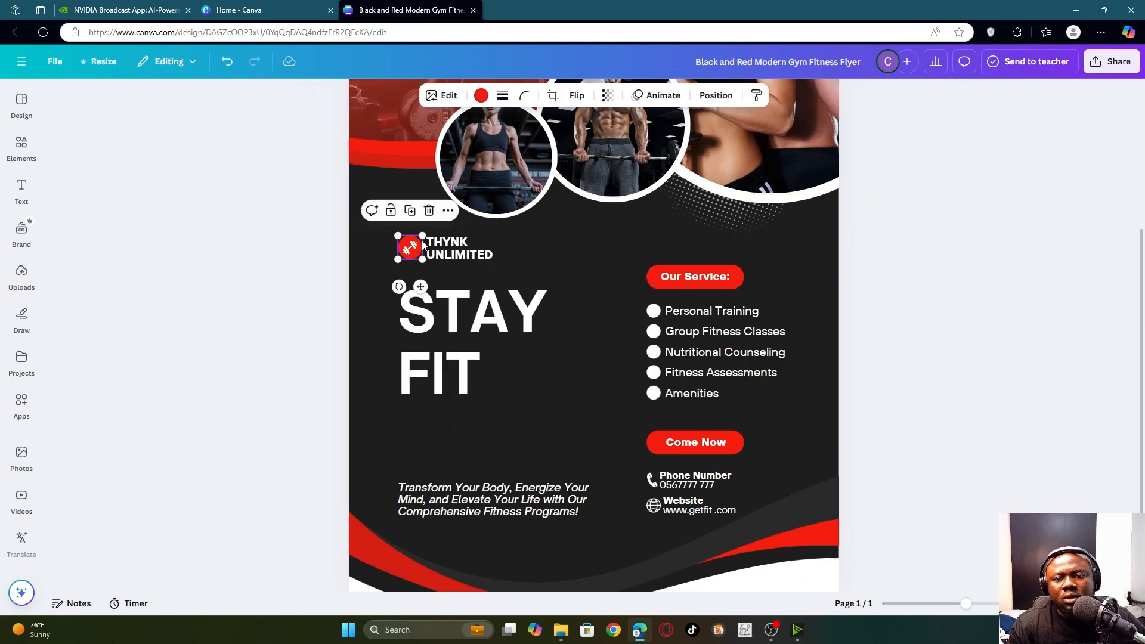
pyautogui.click(452, 258)
pyautogui.click(481, 336)
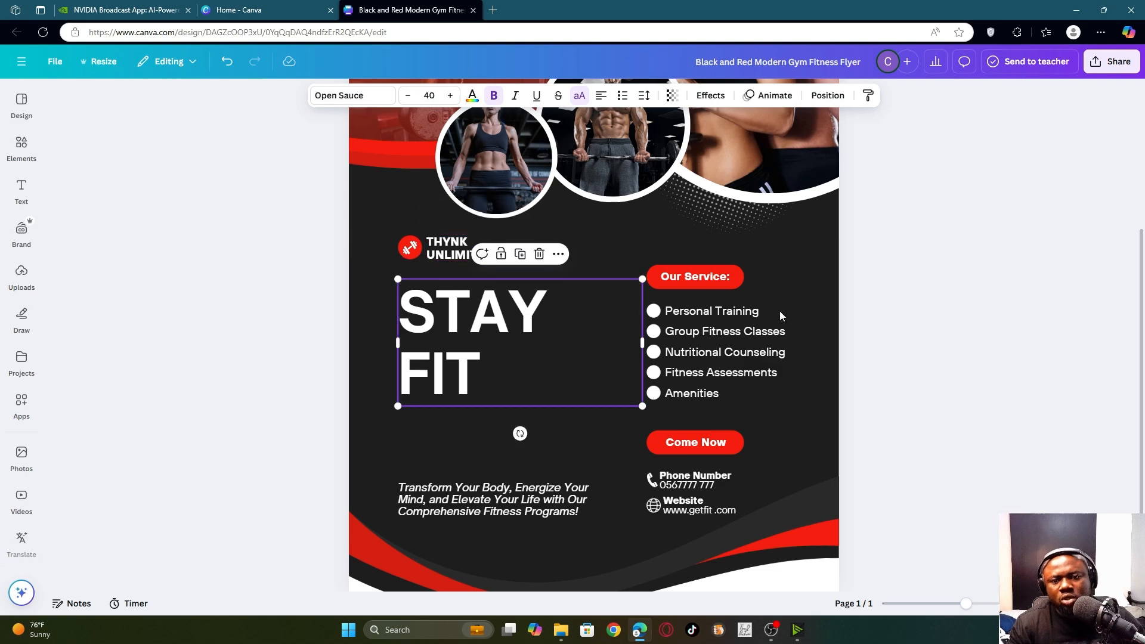
pyautogui.moveTo(643, 342); pyautogui.dragTo(583, 353)
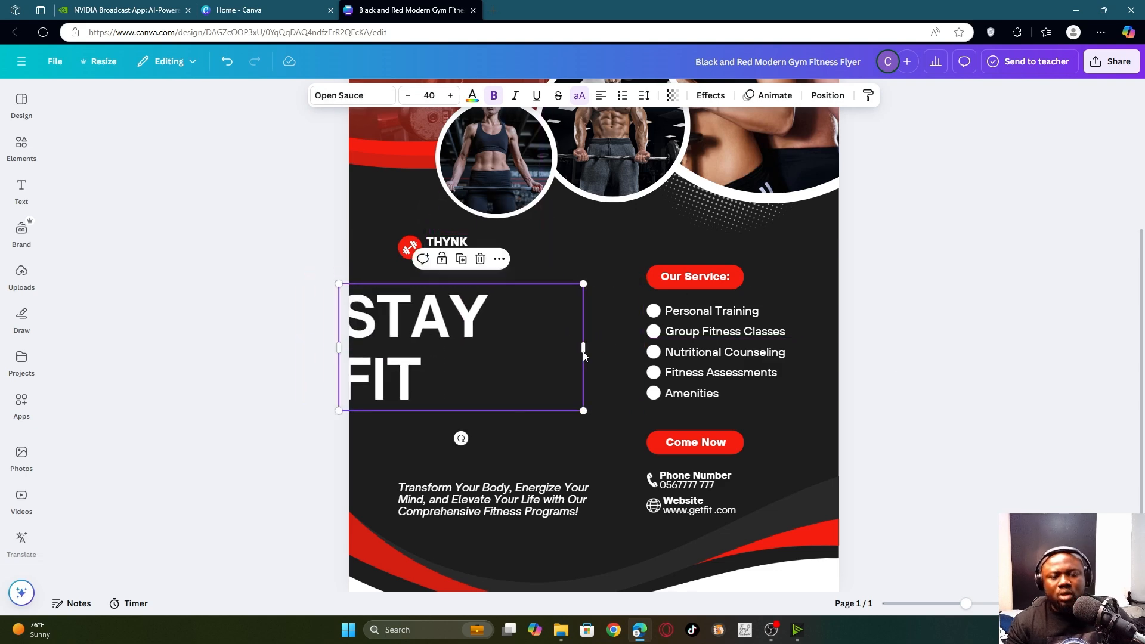
pyautogui.hotkey('ctrl', 'z')
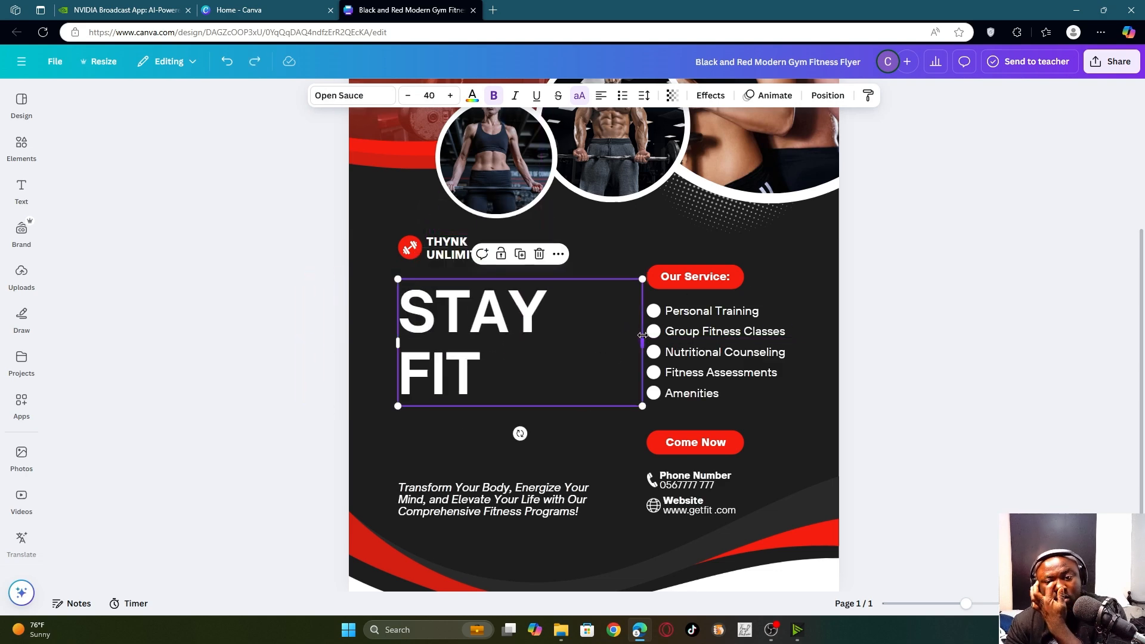
pyautogui.moveTo(646, 335); pyautogui.dragTo(571, 345)
pyautogui.hotkey('ctrl', 'z')
# - Deselect the headline and open the Design templates panel beside the STAY FIT flyer
pyautogui.click(796, 391)
pyautogui.scroll(-2, 797, 370)
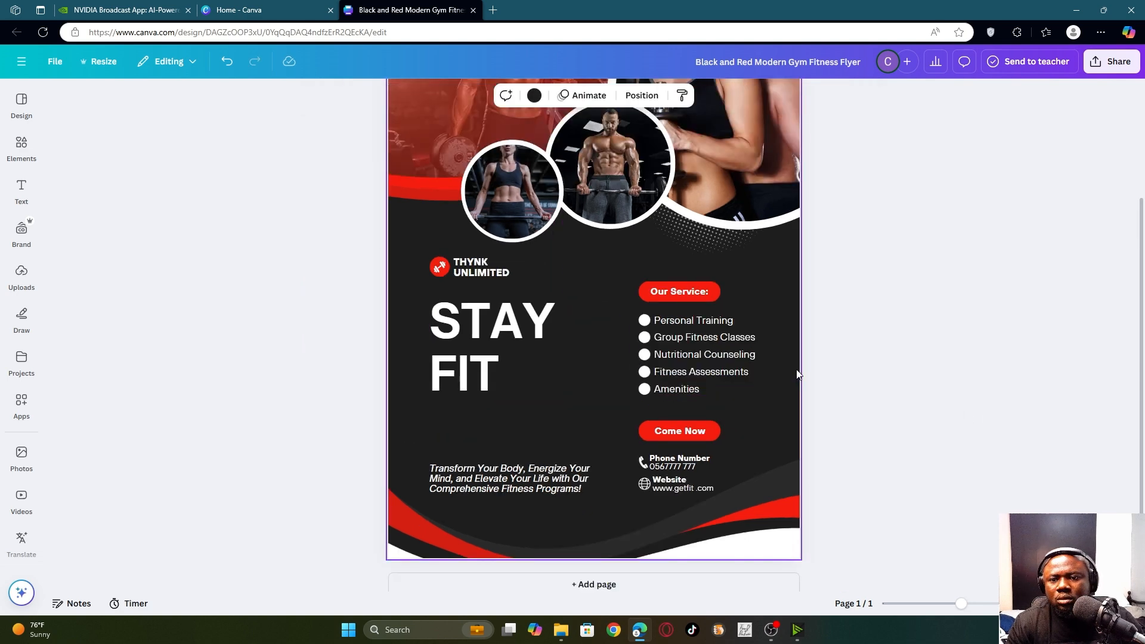
pyautogui.scroll(-2, 797, 374)
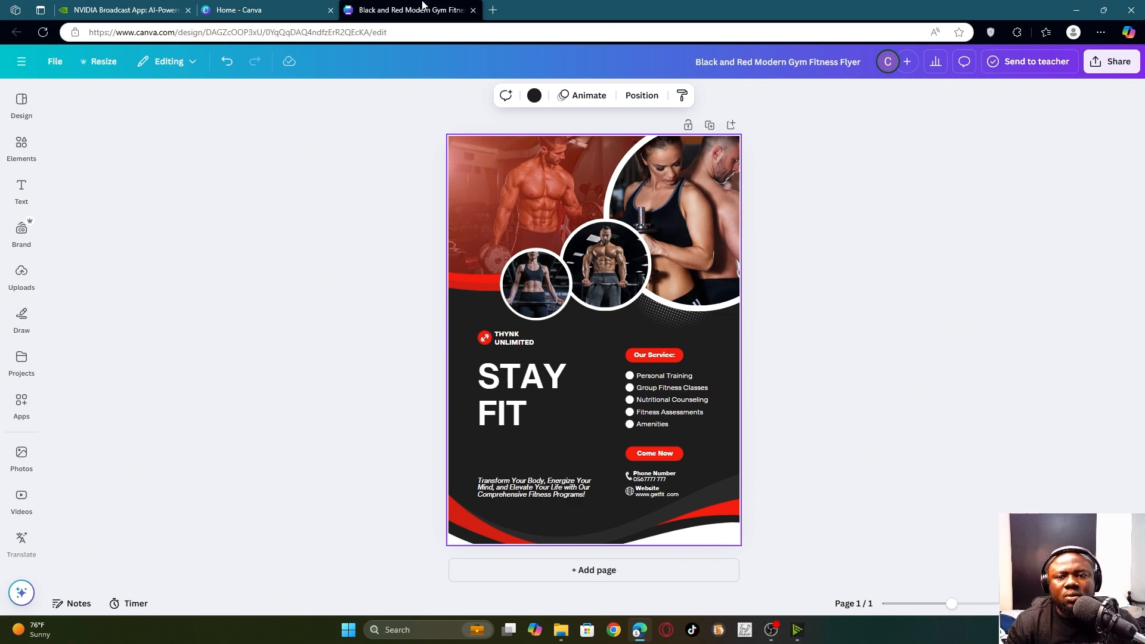
pyautogui.click(22, 105)
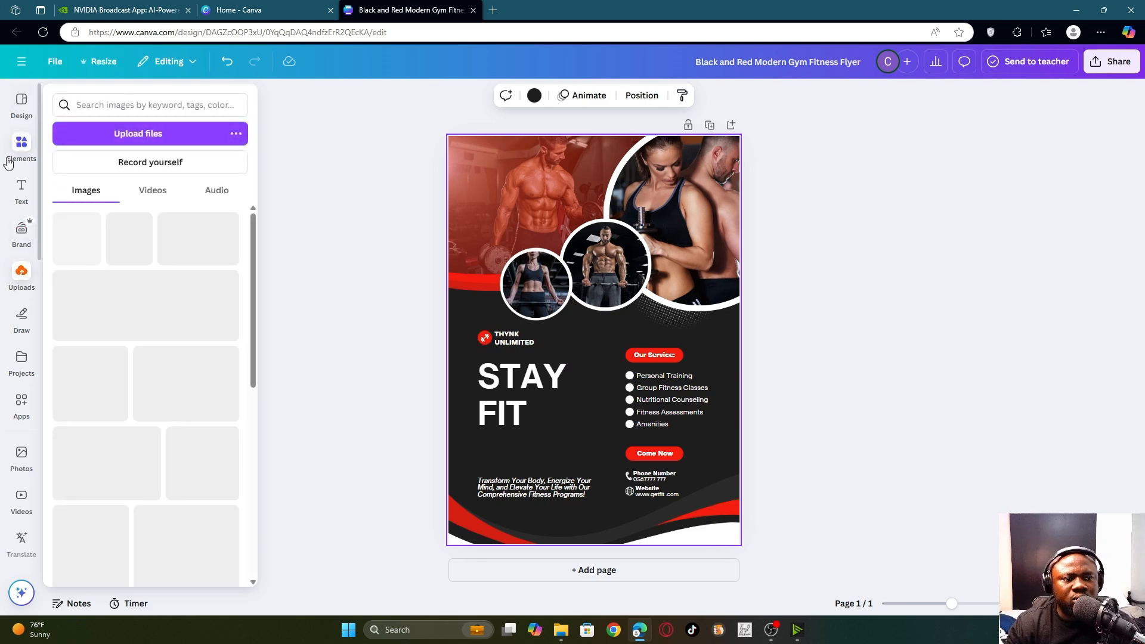
pyautogui.click(18, 107)
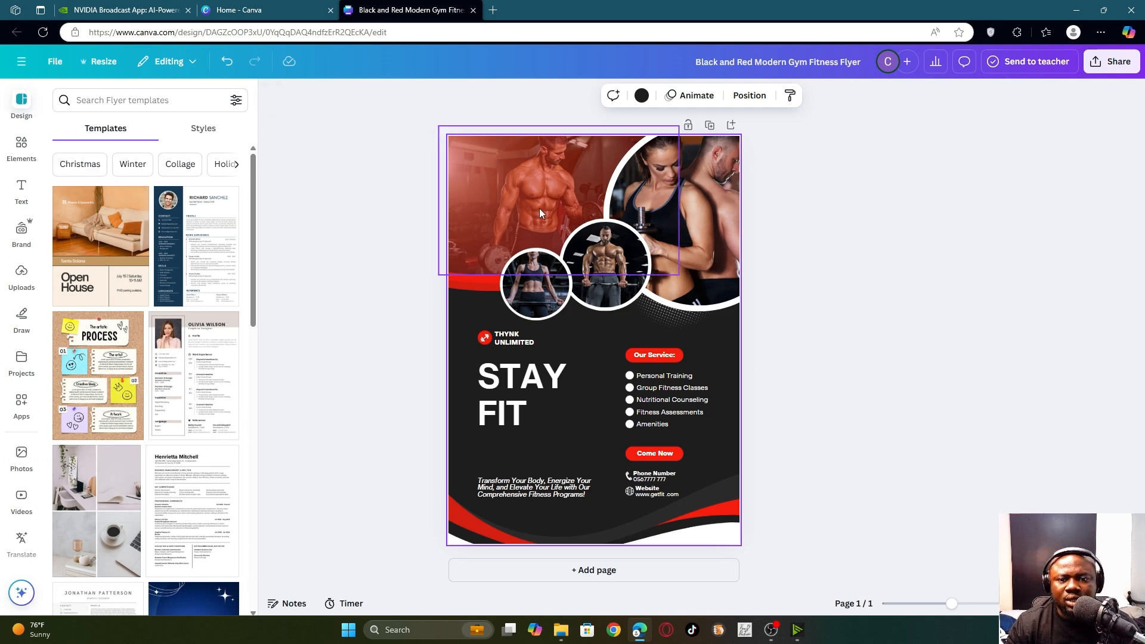
# - Add a blank second page to the design
pyautogui.click(592, 569)
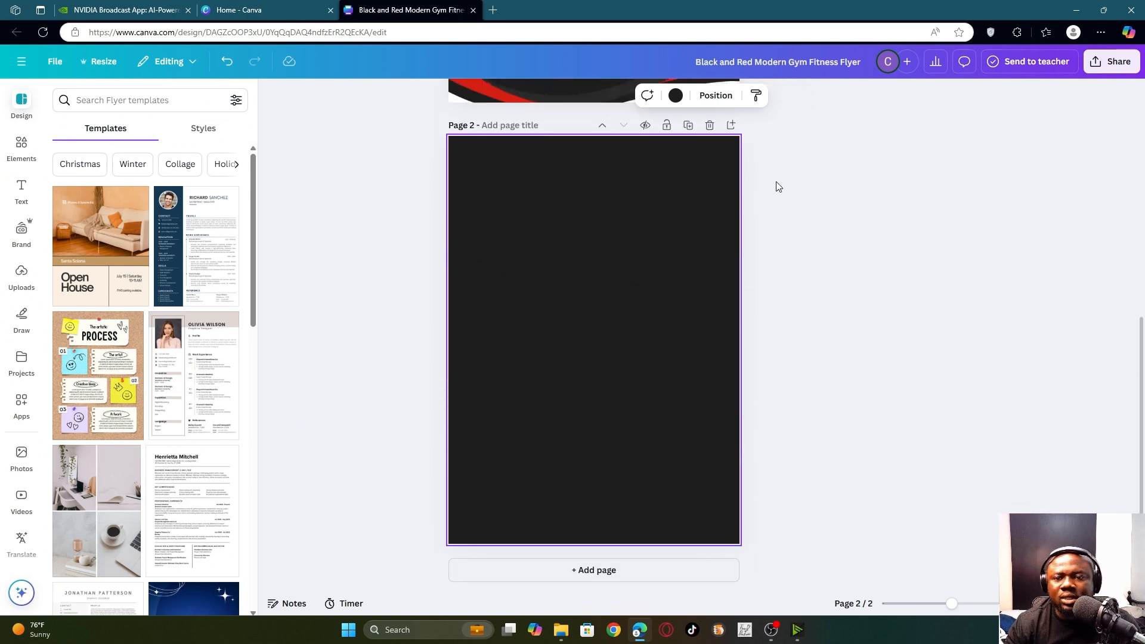
pyautogui.scroll(5, 616, 248)
pyautogui.scroll(-5, 690, 365)
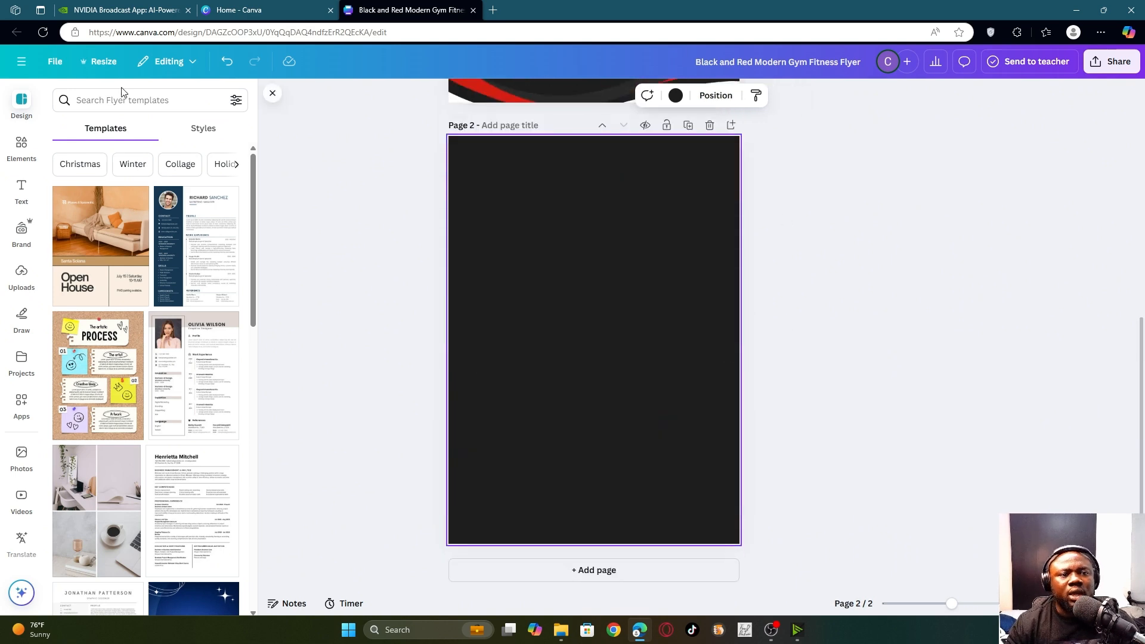
# - Search the flyer templates for 'gym' and scroll through the results
pyautogui.click(149, 100)
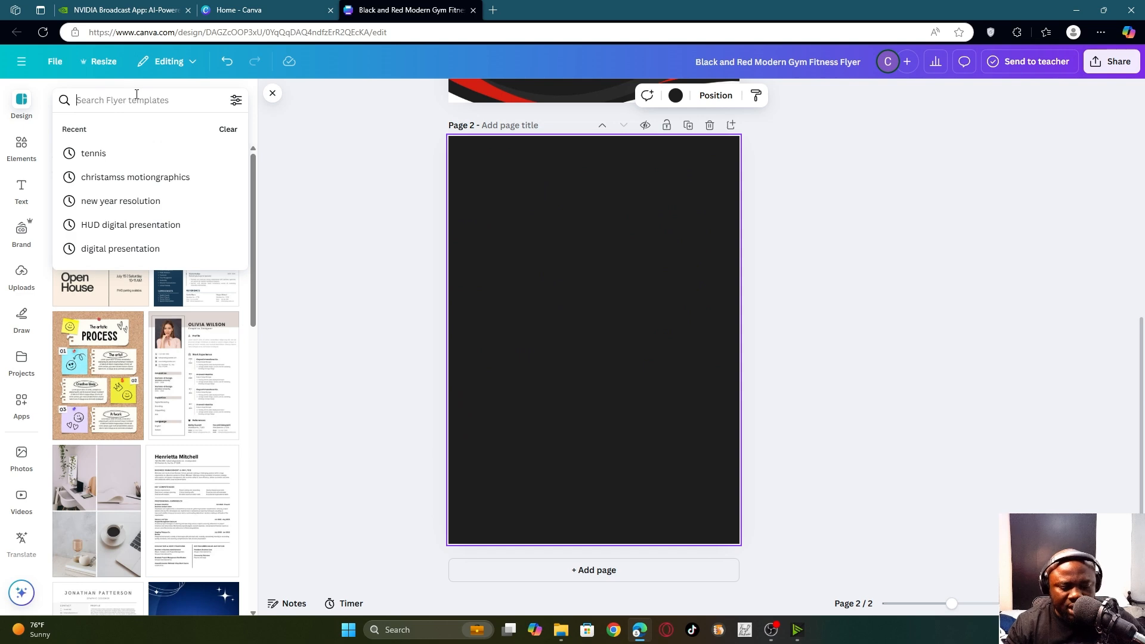
pyautogui.write('gym')
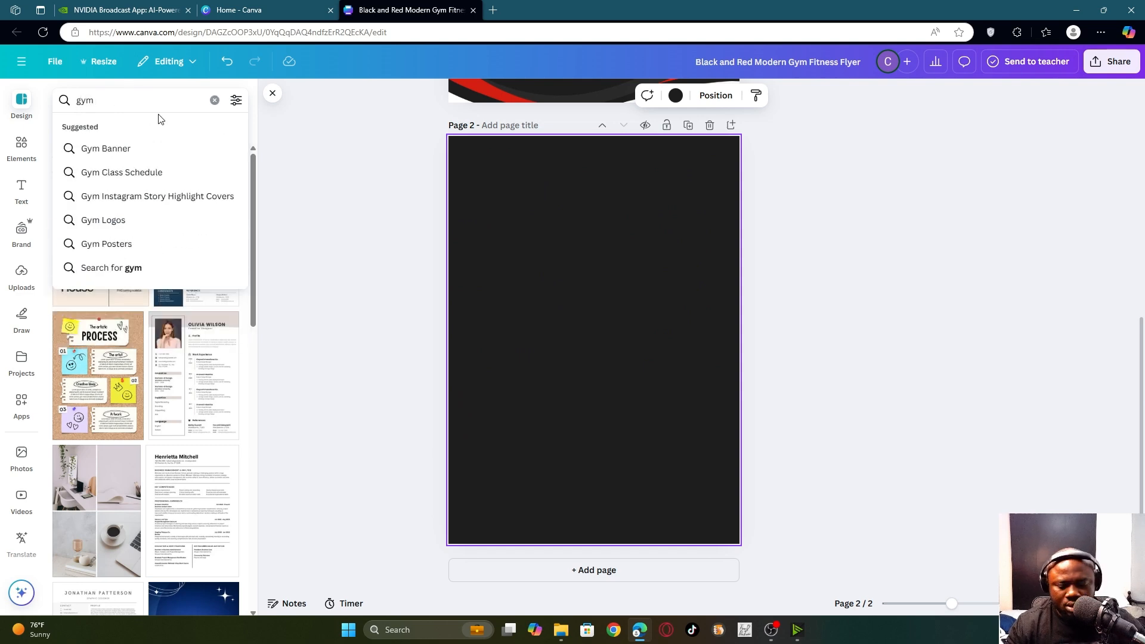
pyautogui.press('Return')
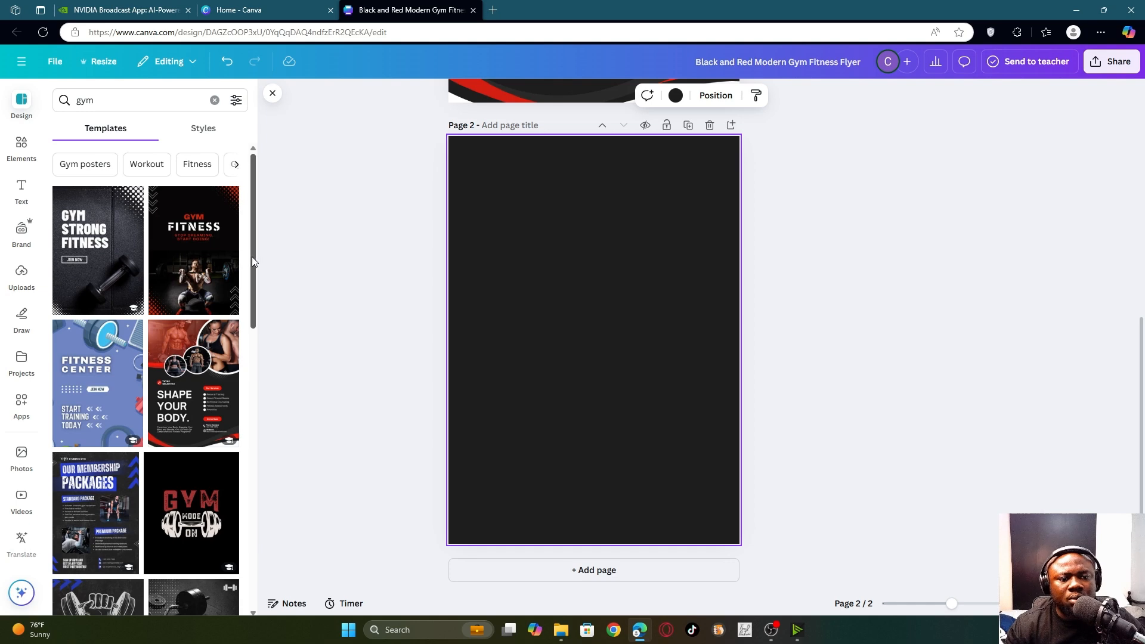
pyautogui.moveTo(252, 257); pyautogui.dragTo(260, 384)
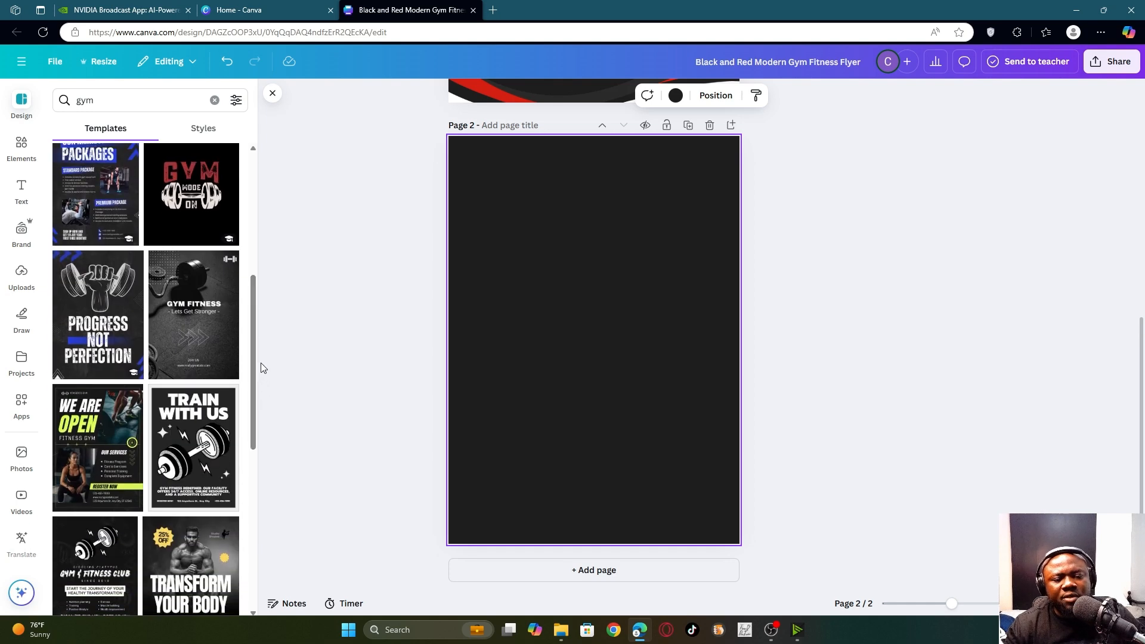
pyautogui.scroll(5, 204, 345)
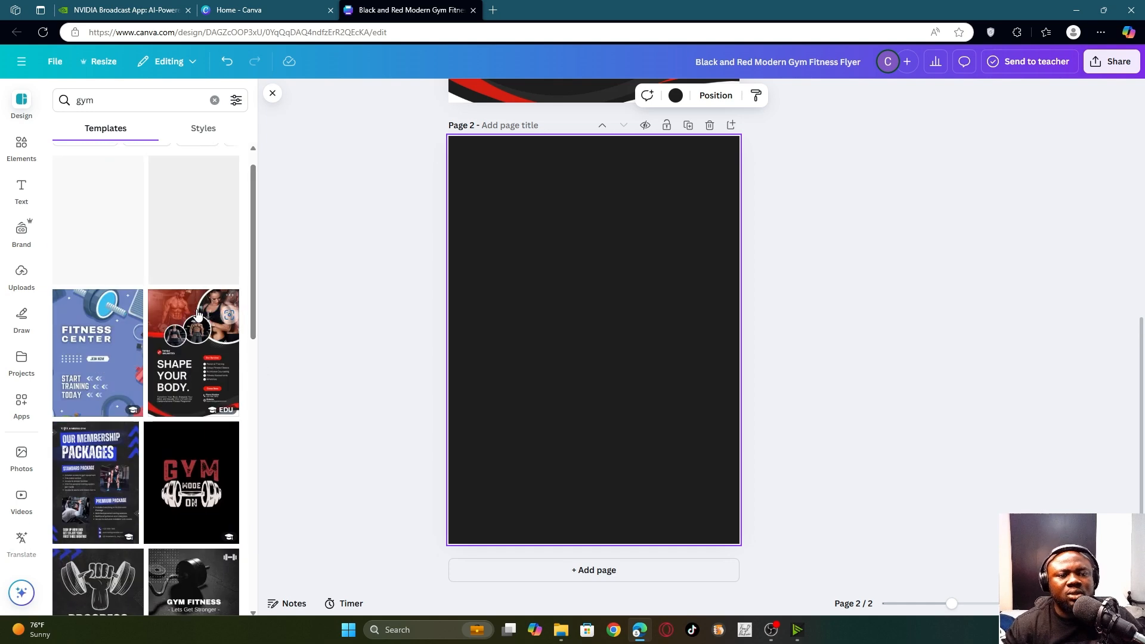
pyautogui.scroll(-4, 204, 345)
pyautogui.scroll(-5, 204, 348)
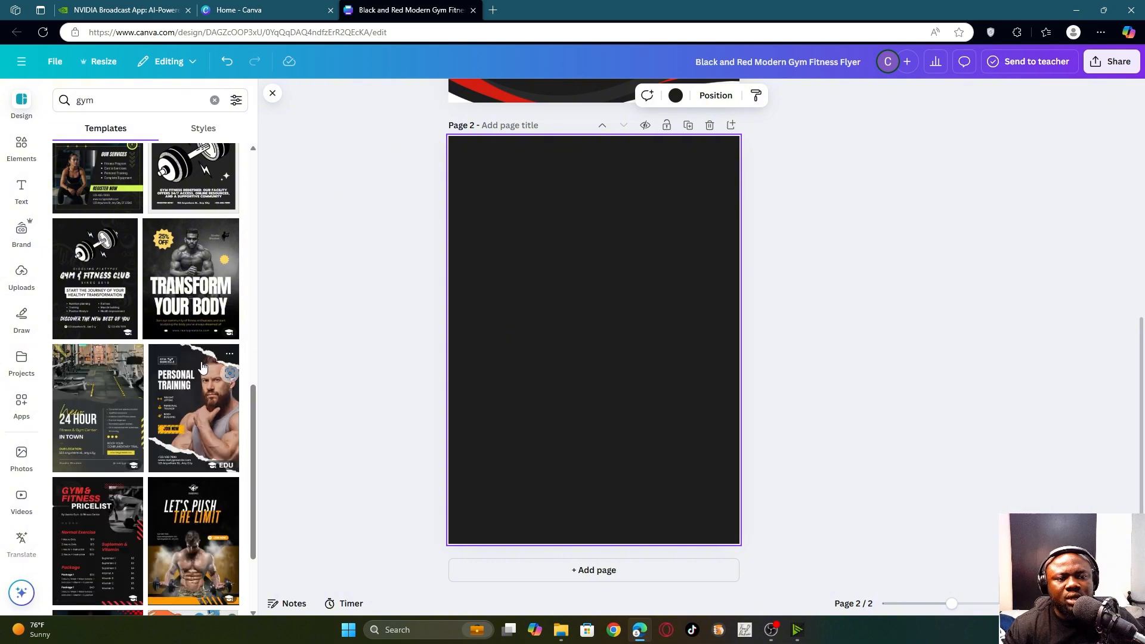
pyautogui.scroll(-3, 209, 399)
pyautogui.scroll(-2, 209, 399)
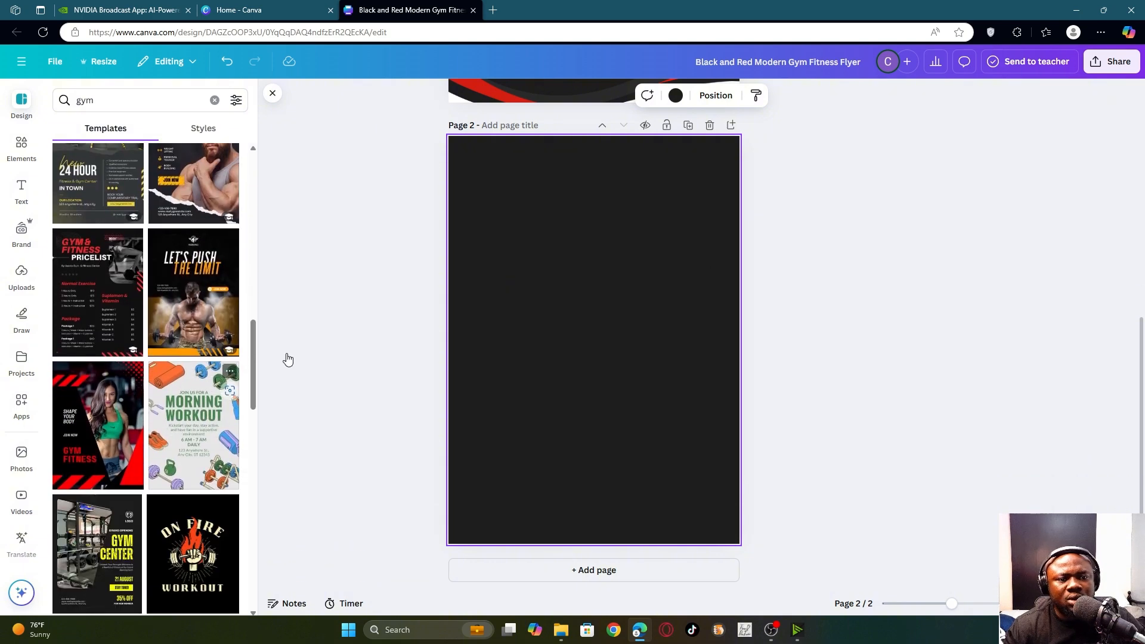
pyautogui.scroll(-5, 166, 341)
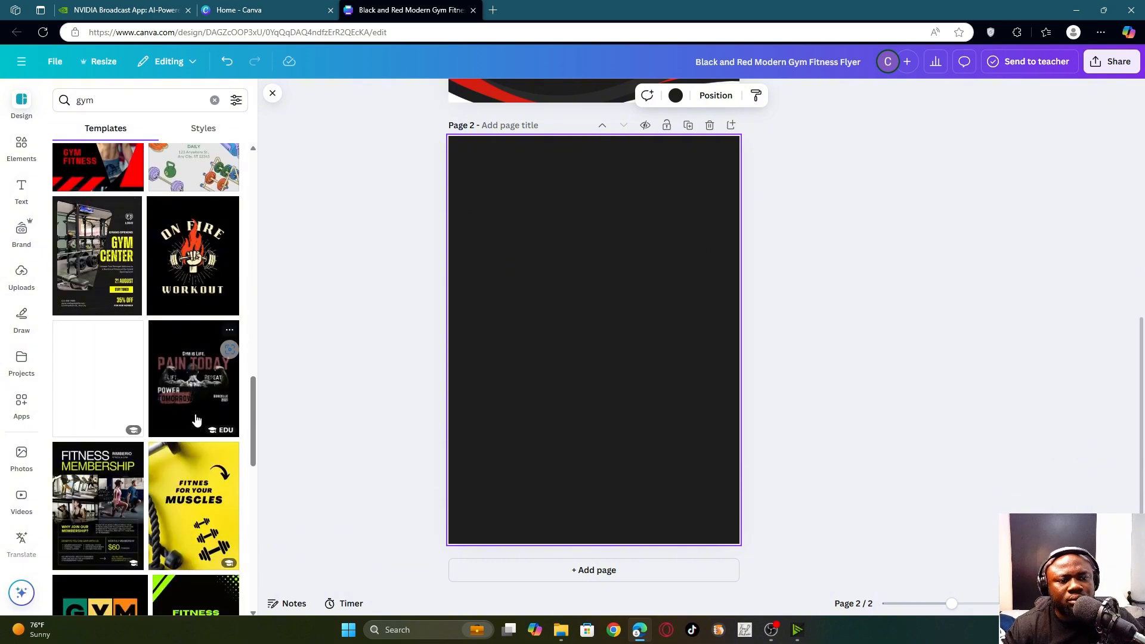
pyautogui.scroll(-5, 146, 436)
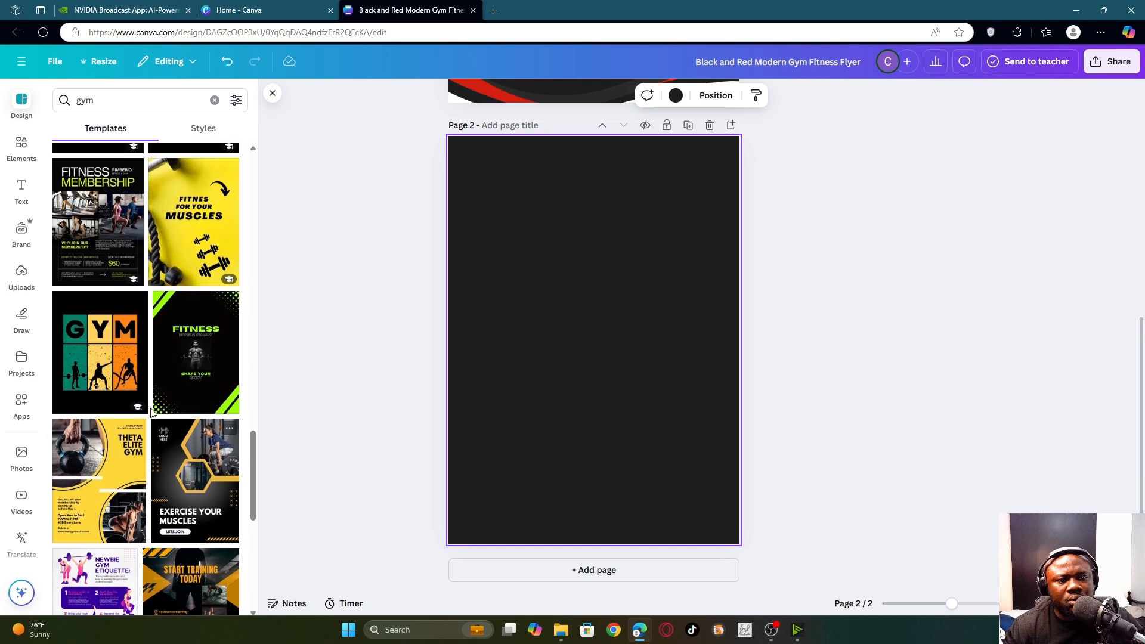
pyautogui.scroll(1, 155, 421)
# - Apply the green Fitness Everyday template to page 2, then return to the gym results
pyautogui.click(190, 391)
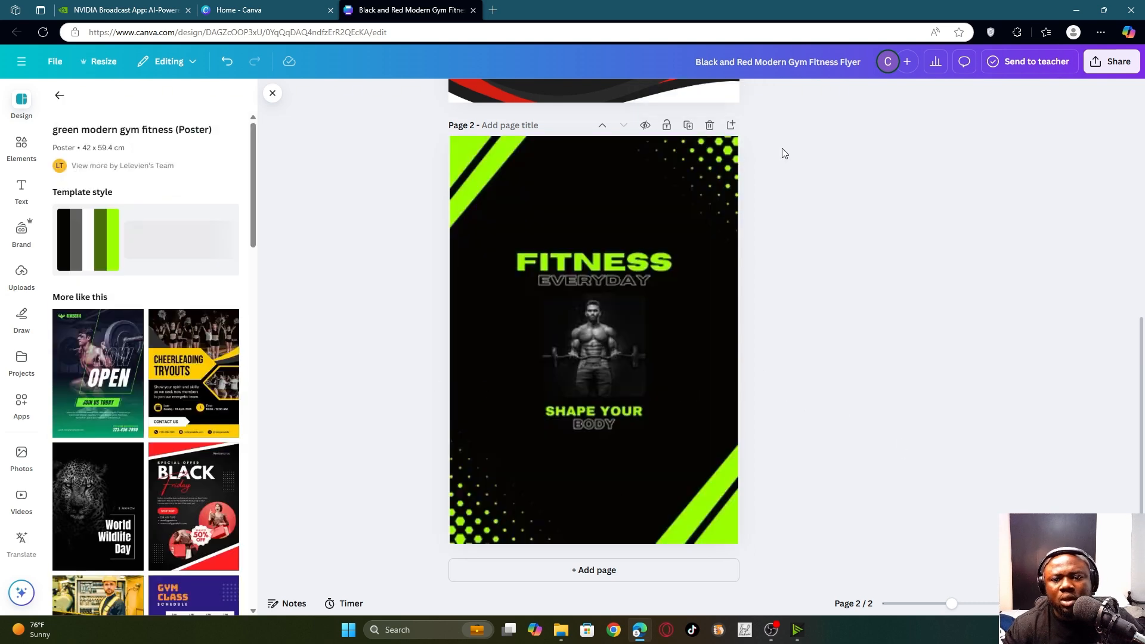
pyautogui.click(532, 208)
pyautogui.scroll(6, 533, 207)
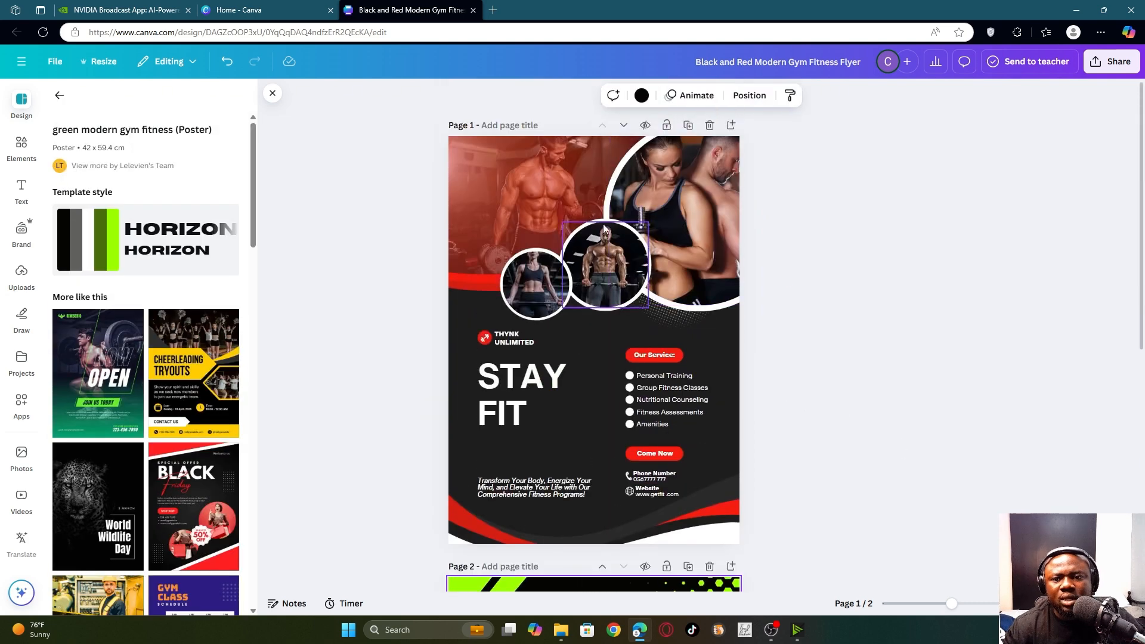
pyautogui.scroll(-6, 836, 431)
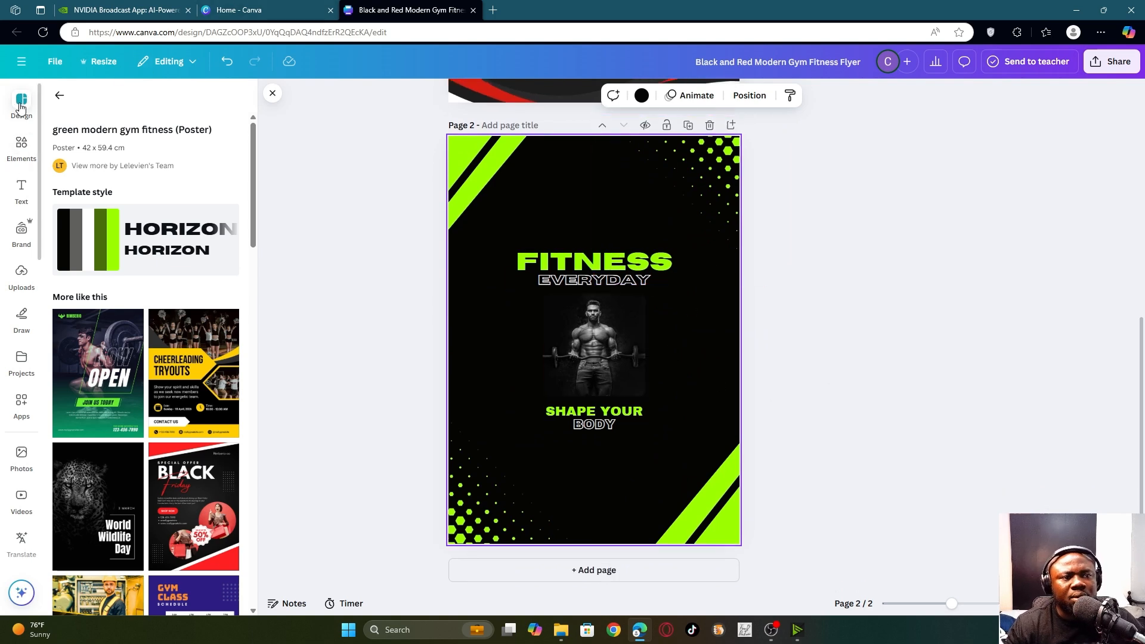
pyautogui.click(59, 95)
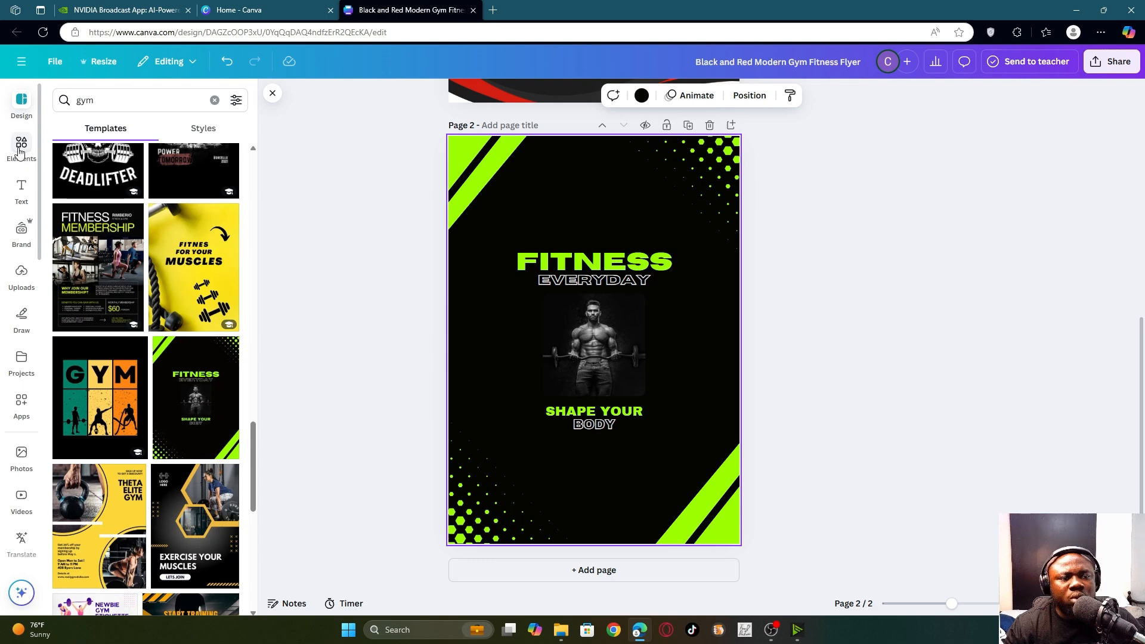
# - Open the Elements library and scroll through its shapes, graphics, AI images and stickers
pyautogui.click(23, 145)
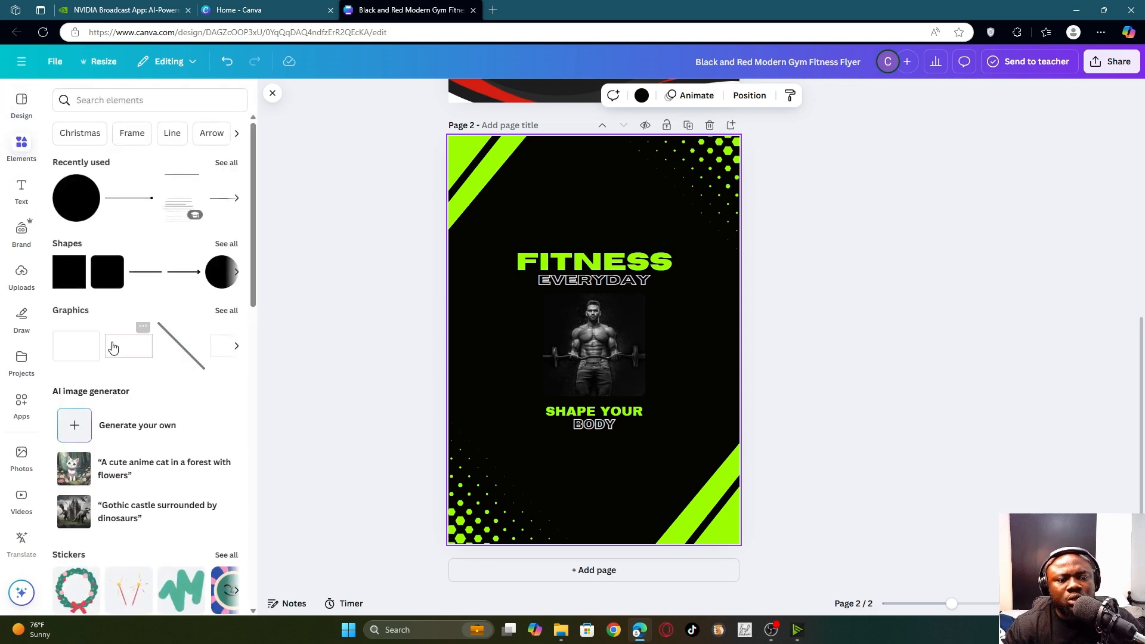
pyautogui.scroll(-5, 96, 202)
pyautogui.scroll(5, 110, 197)
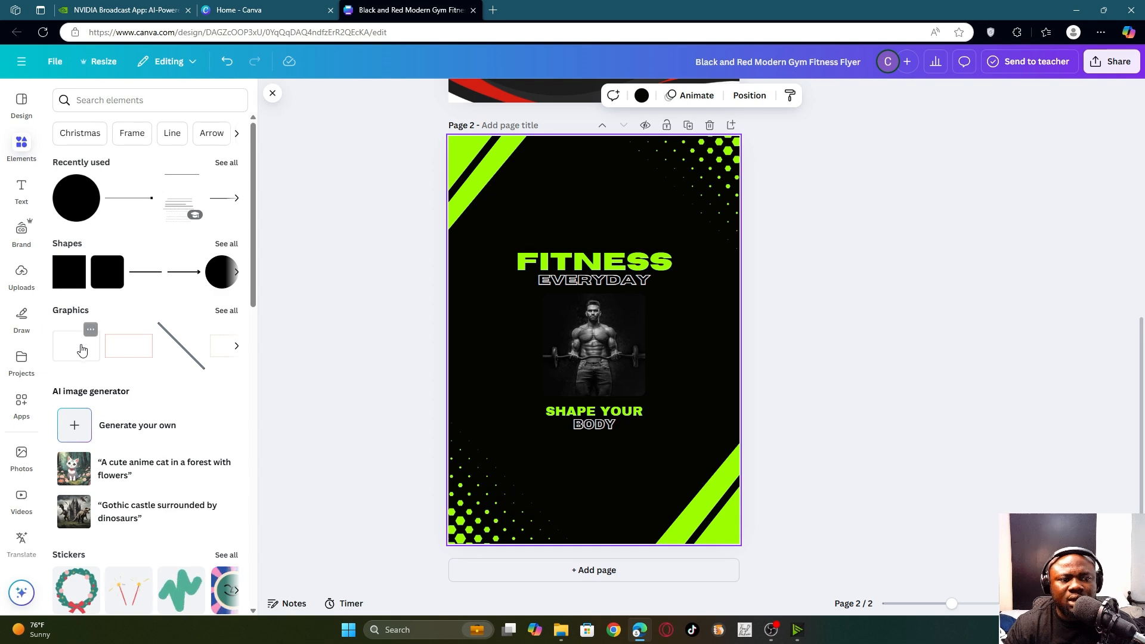
pyautogui.scroll(-2, 82, 349)
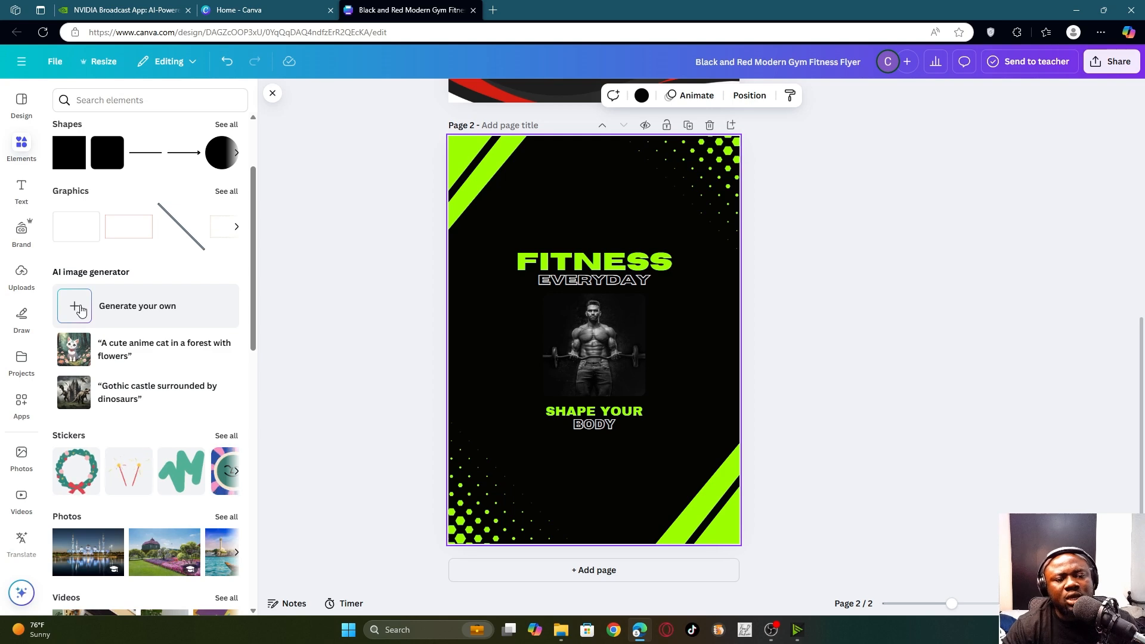
pyautogui.scroll(-5, 81, 310)
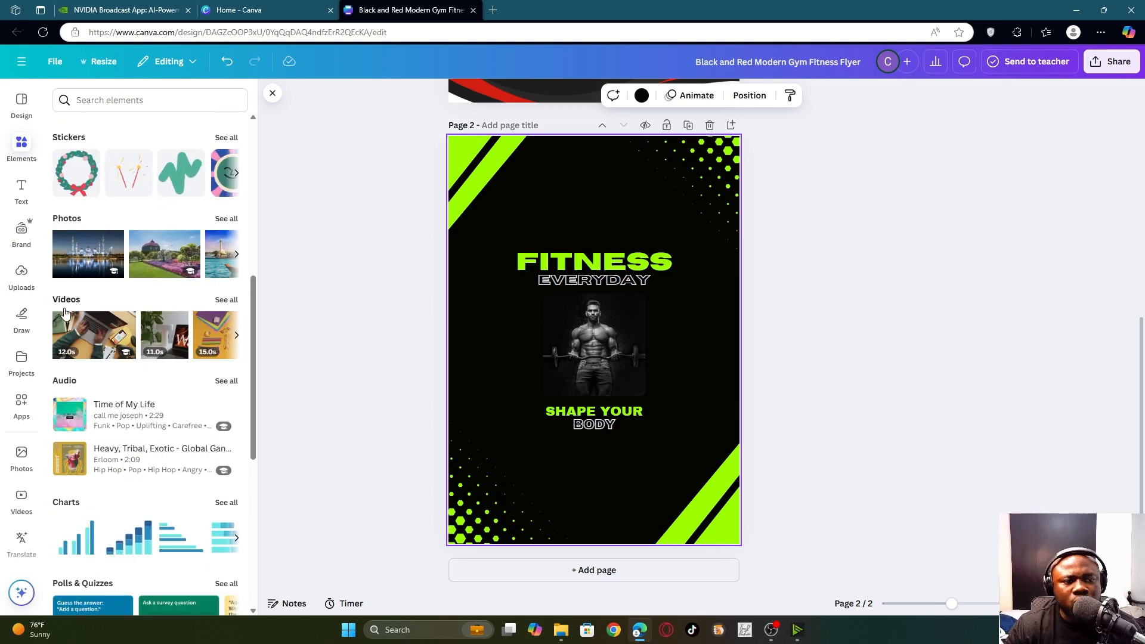
pyautogui.scroll(7, 111, 314)
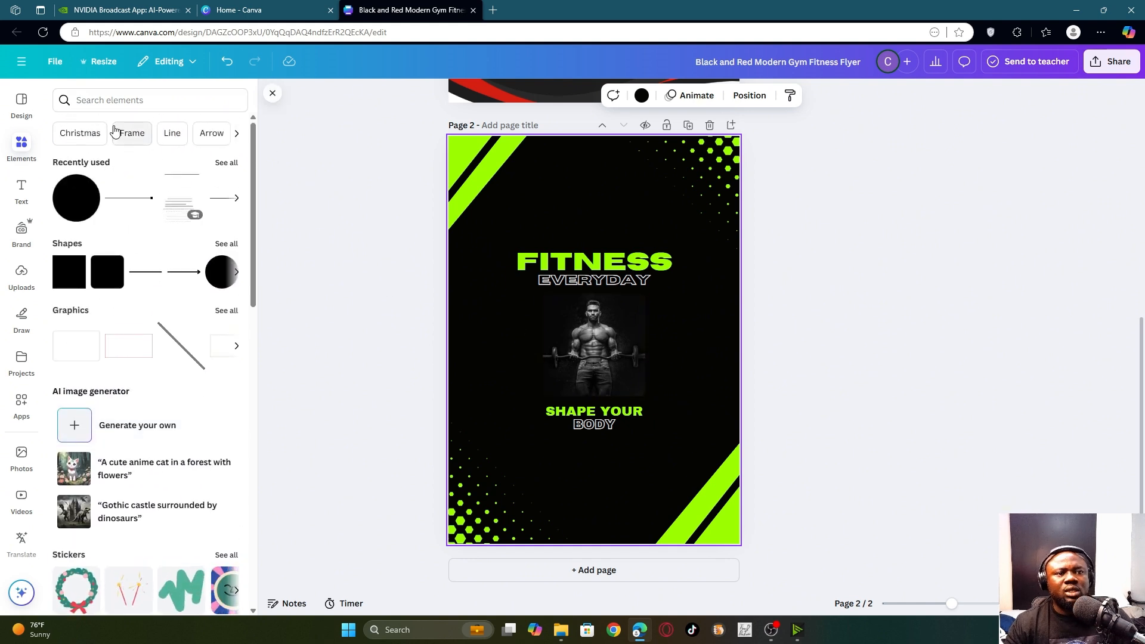
# - Search the elements for 'gym' and filter the results to Photos
pyautogui.click(115, 103)
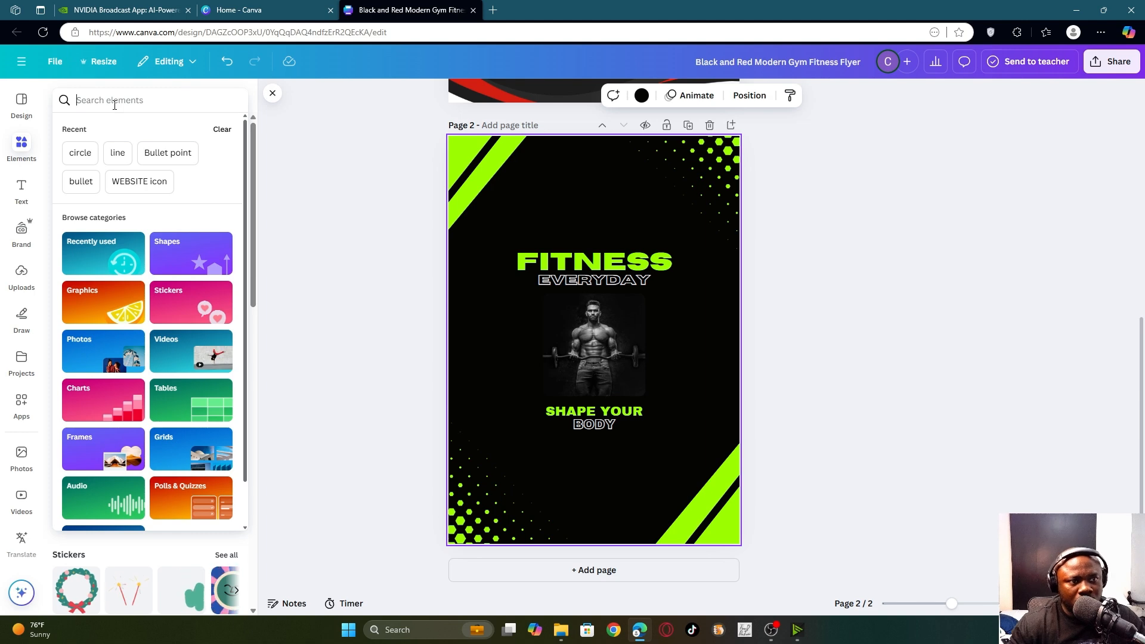
pyautogui.write('gym')
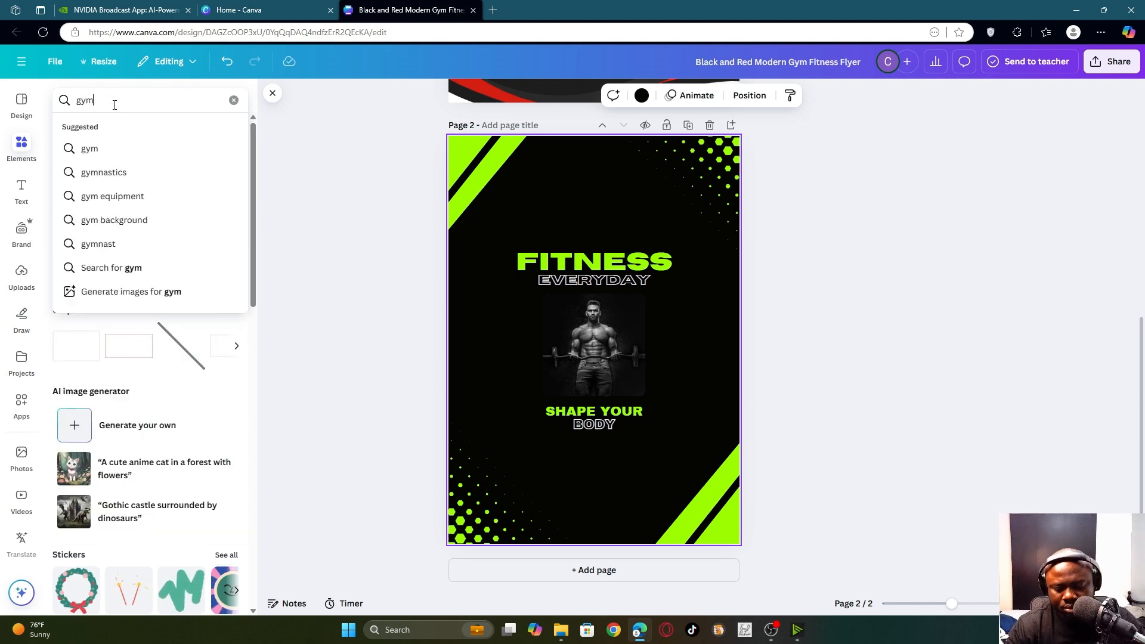
pyautogui.press('Return')
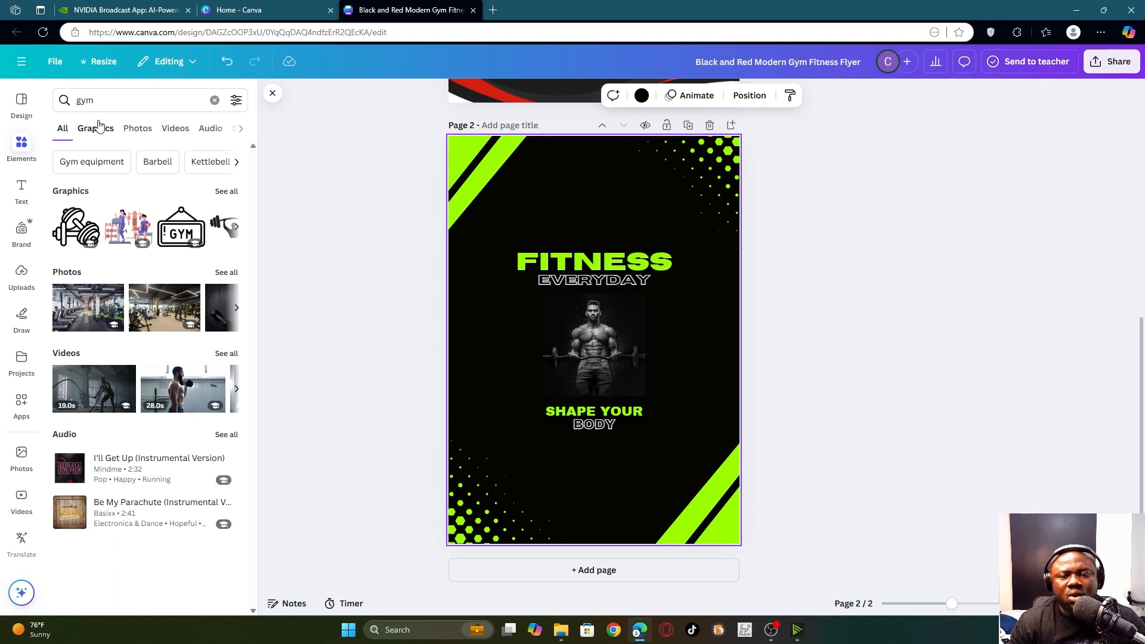
pyautogui.click(138, 129)
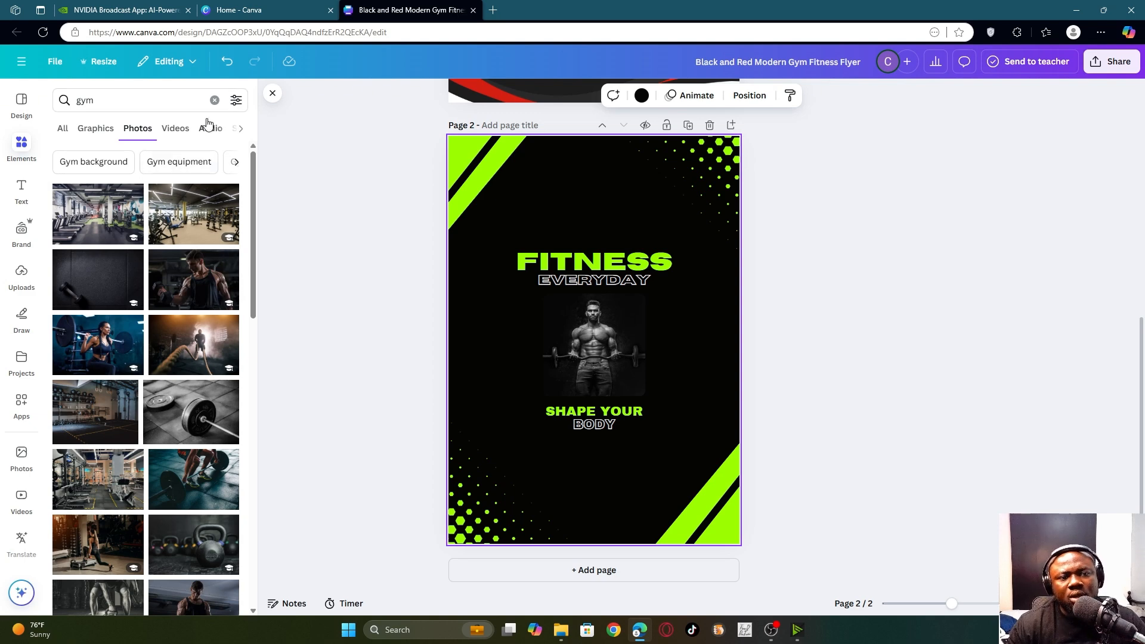
# - Browse gym Videos, Audio (stopping a track preview), Shapes, Frames, Mockups and Charts results
pyautogui.click(175, 129)
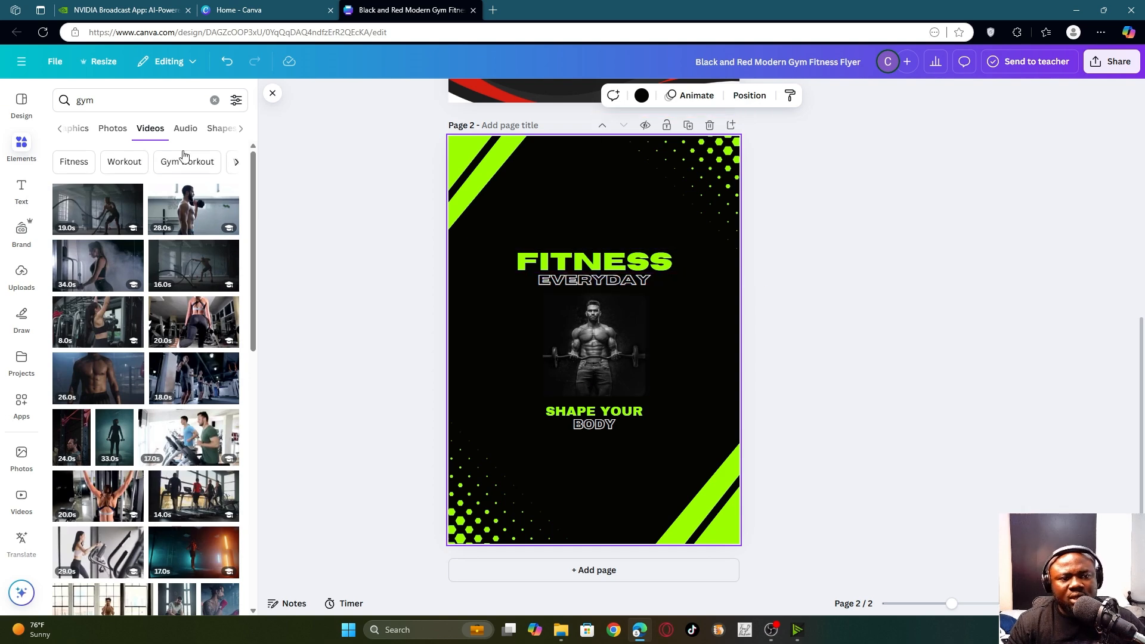
pyautogui.click(185, 130)
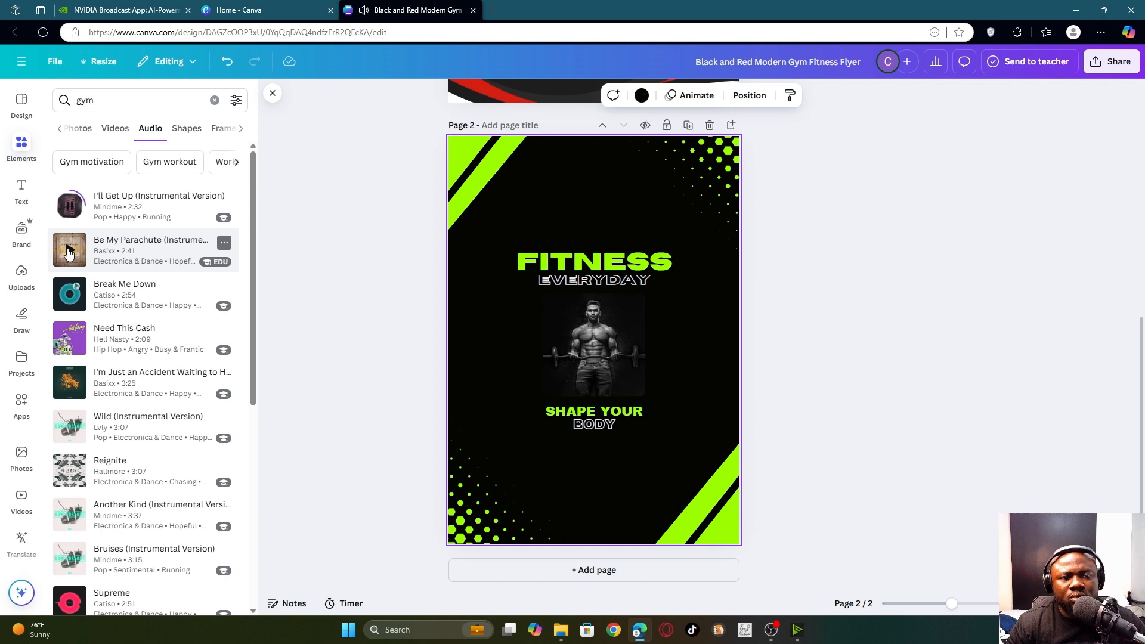
pyautogui.click(69, 208)
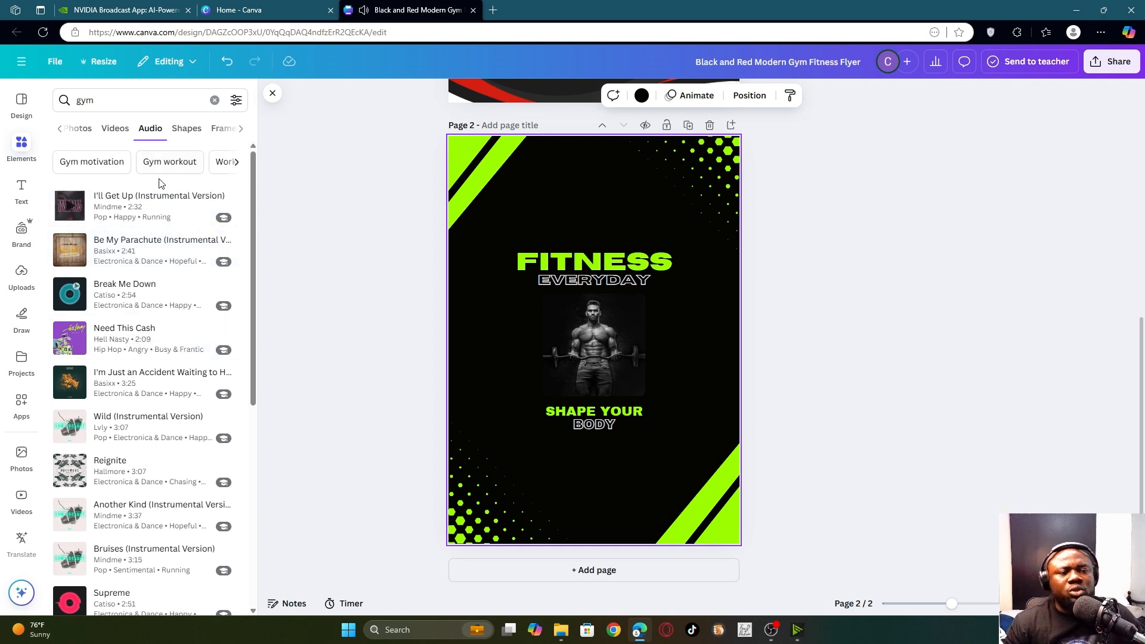
pyautogui.click(189, 133)
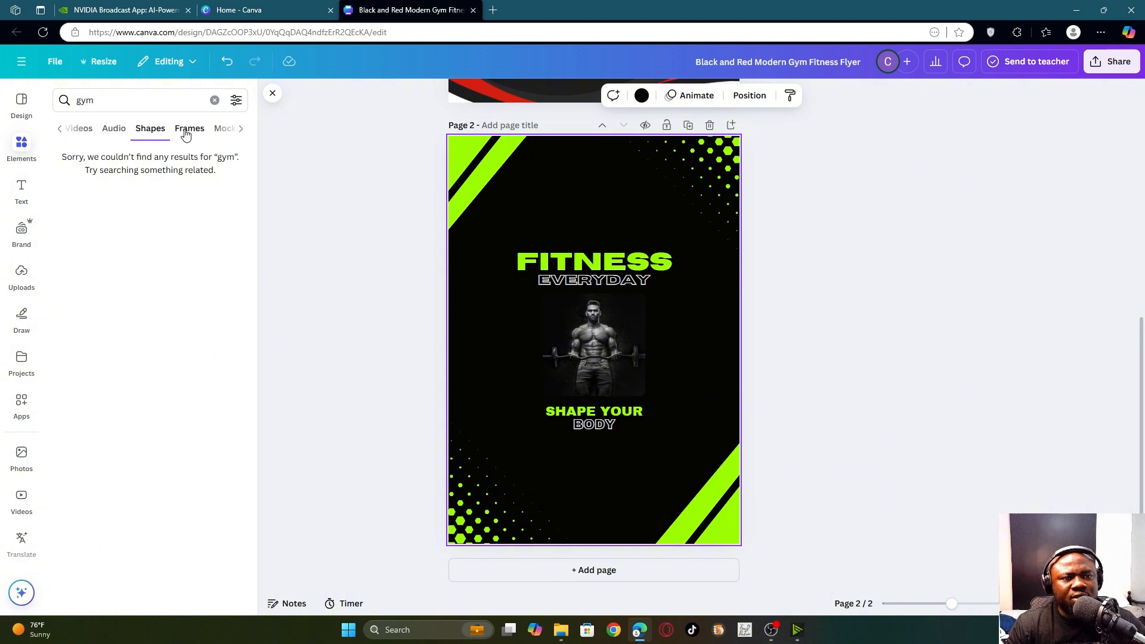
pyautogui.click(187, 133)
pyautogui.click(212, 133)
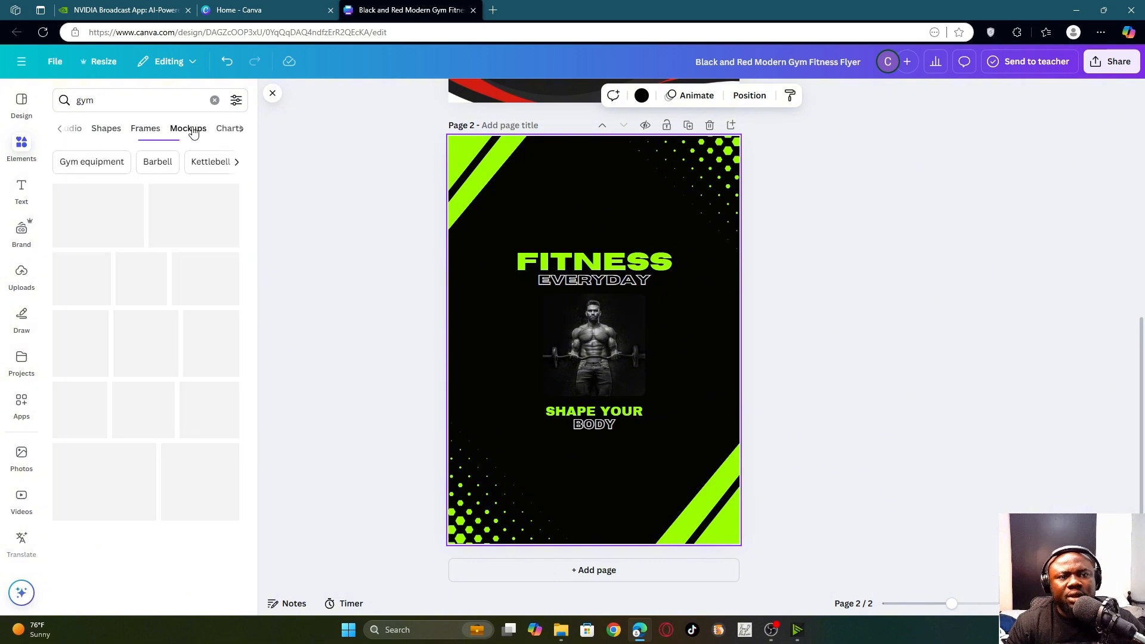
pyautogui.click(227, 129)
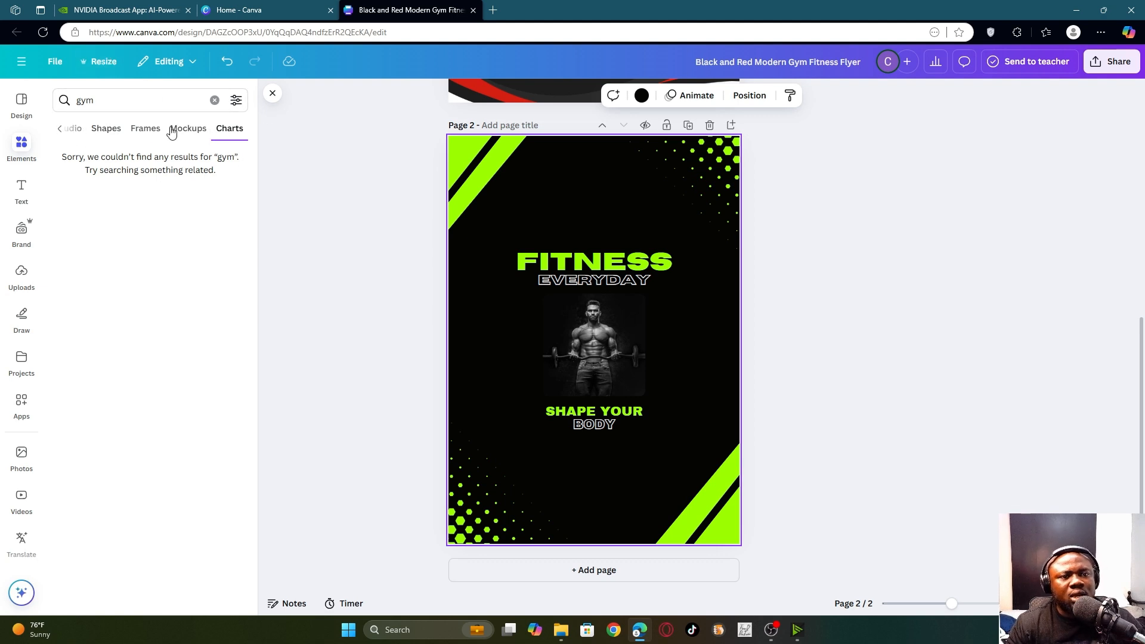
# - Return to the gym Photos and drop a battle-rope photo into page 2's centre frame
pyautogui.click(60, 131)
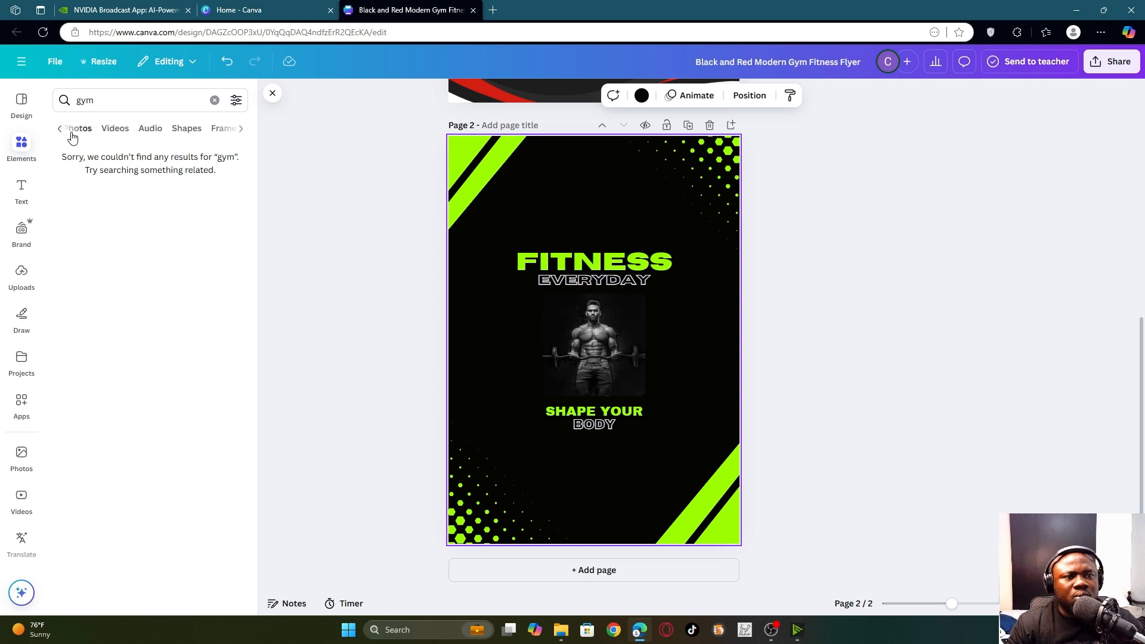
pyautogui.click(62, 131)
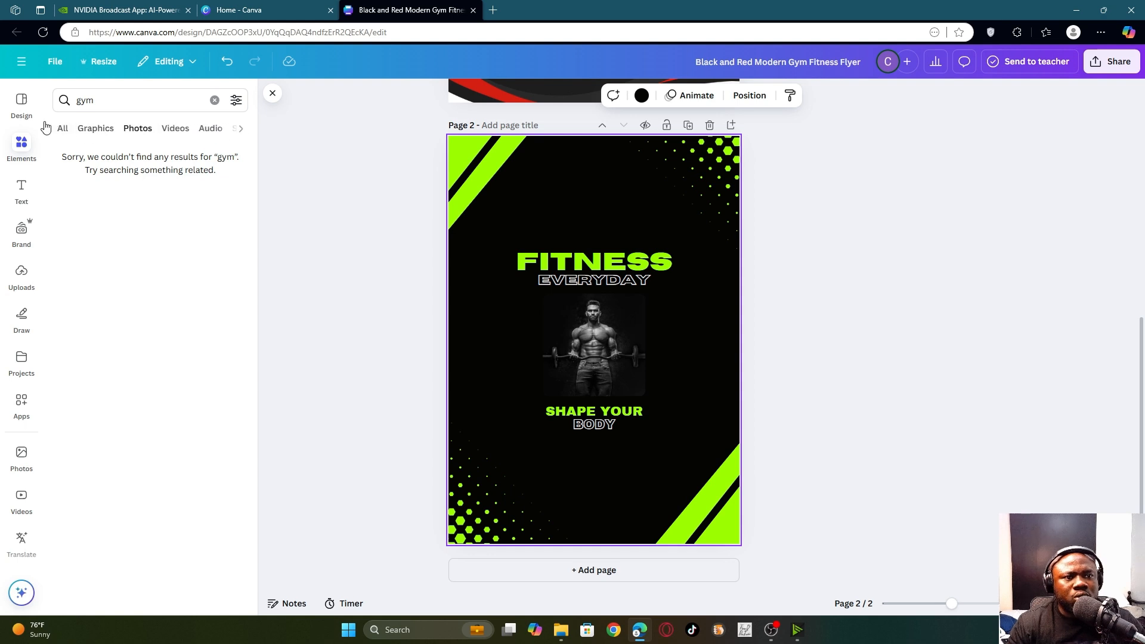
pyautogui.click(135, 130)
pyautogui.scroll(-5, 174, 364)
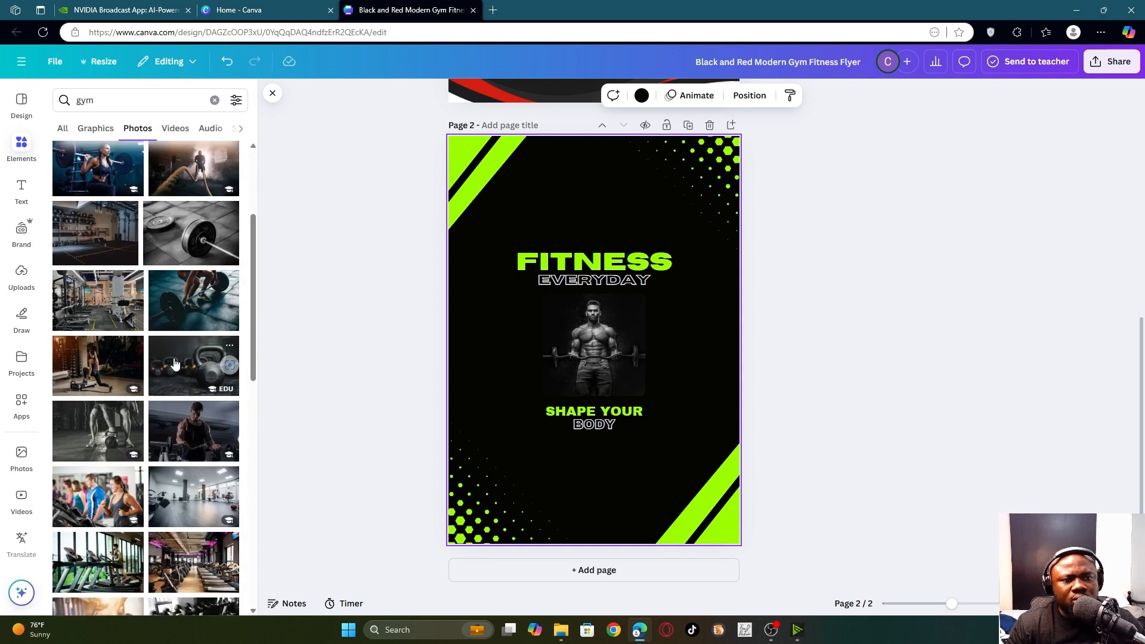
pyautogui.scroll(3, 174, 364)
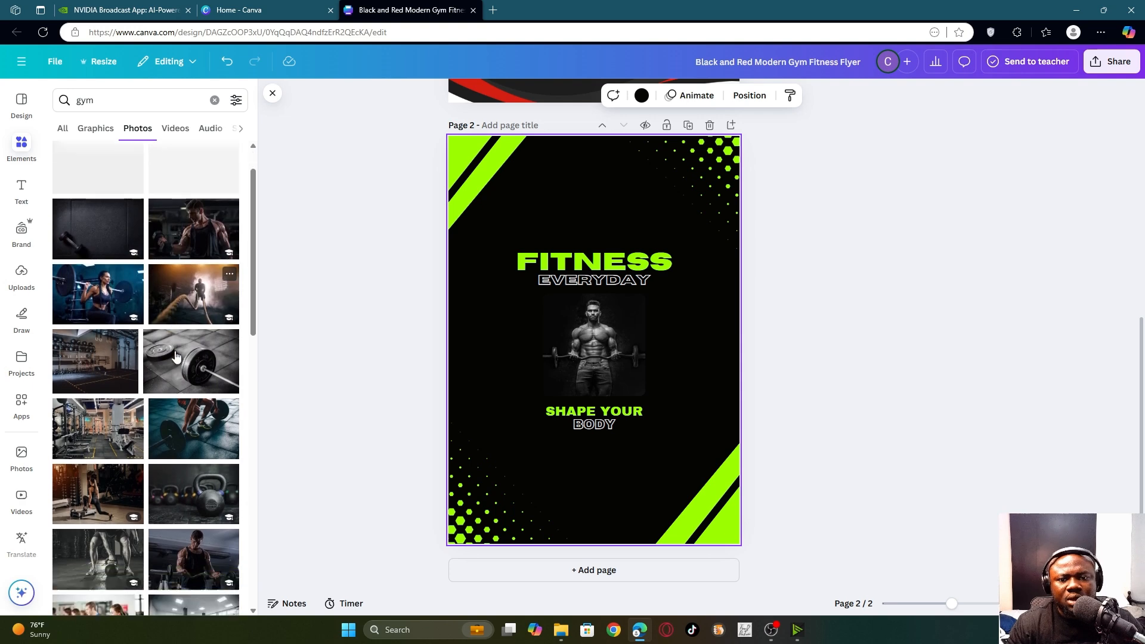
pyautogui.scroll(-4, 175, 356)
pyautogui.scroll(3, 185, 275)
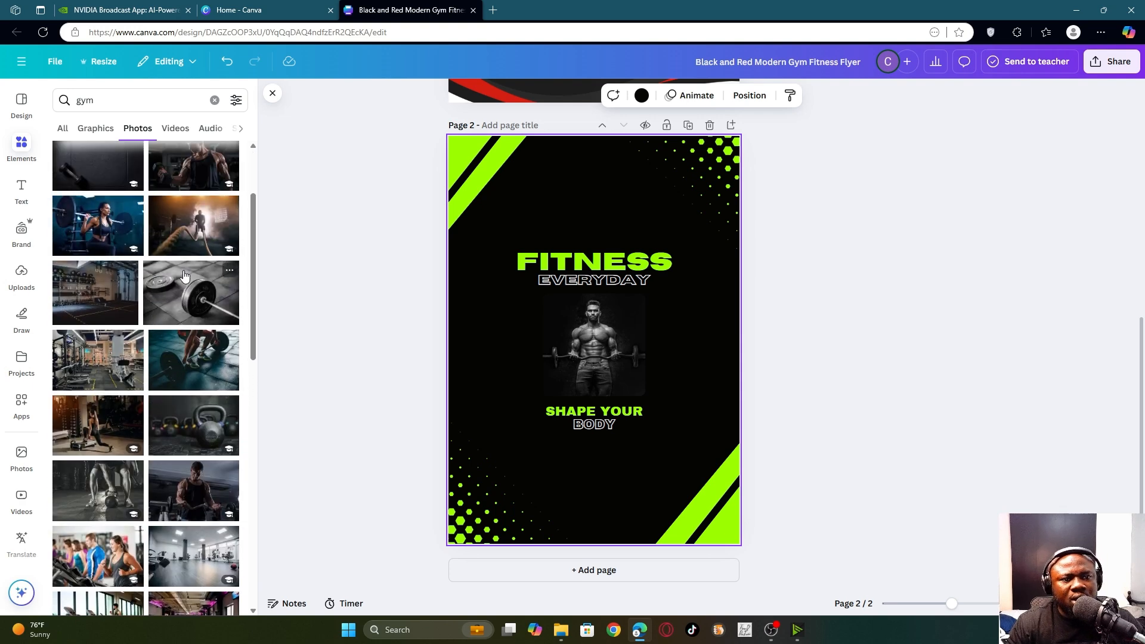
pyautogui.click(199, 240)
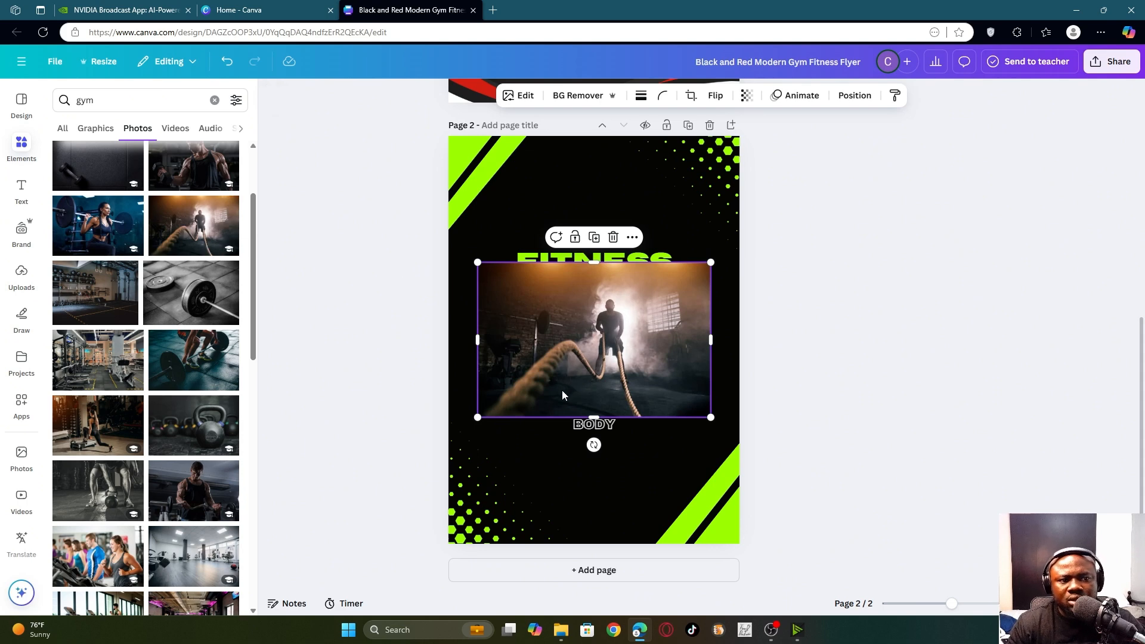
pyautogui.moveTo(562, 394); pyautogui.dragTo(588, 356)
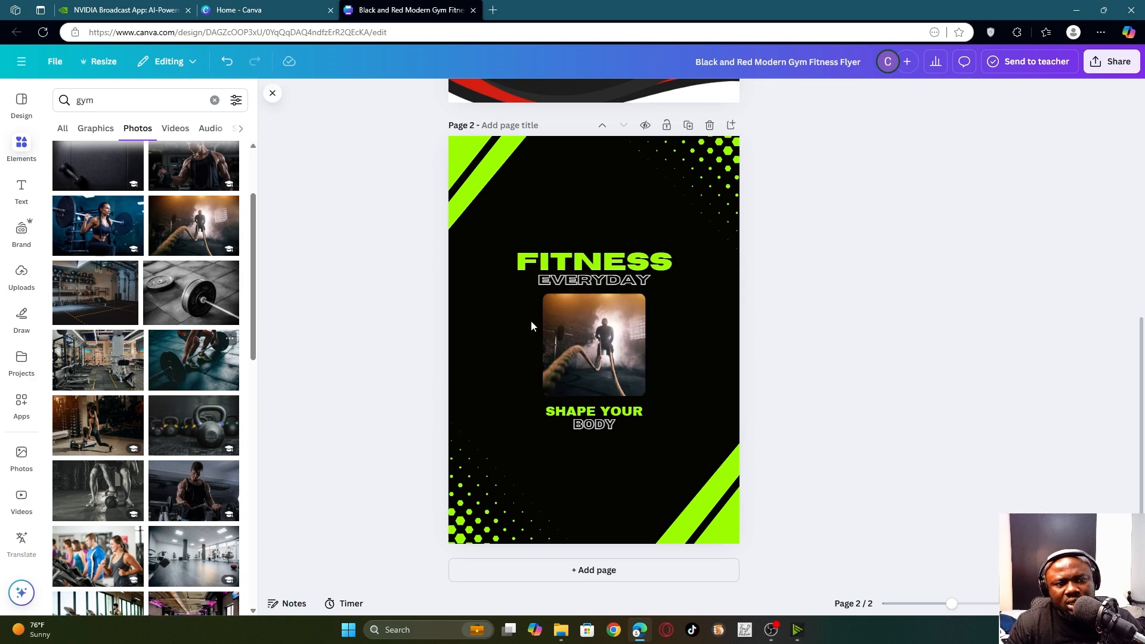
# - Try a woman-with-barbell photo, then settle on the muscular man with a barbell
pyautogui.click(91, 215)
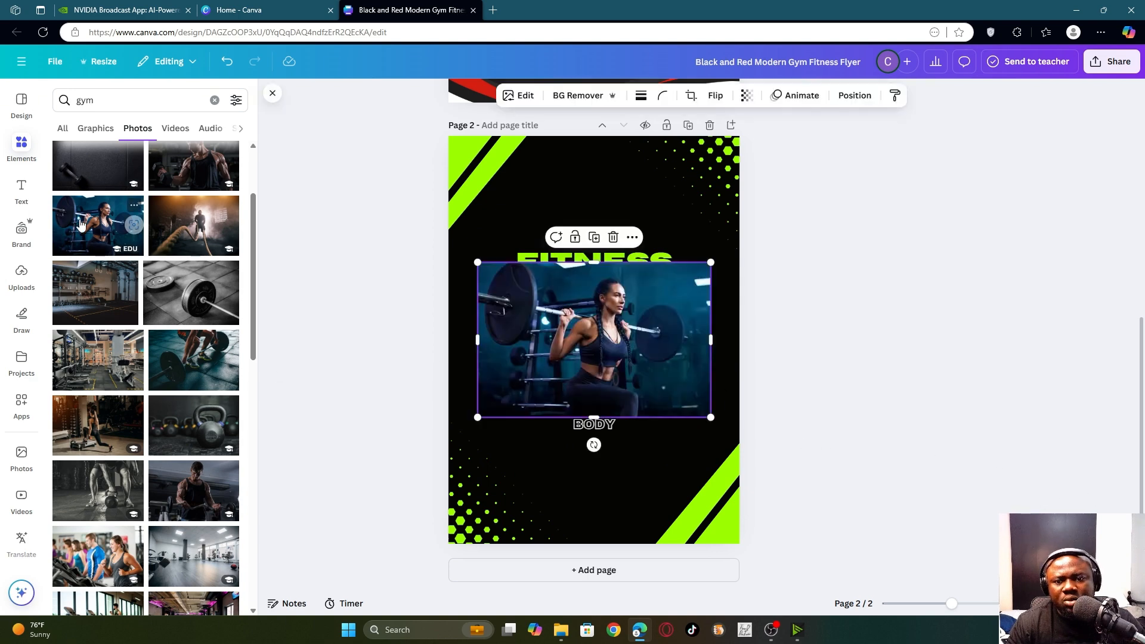
pyautogui.moveTo(535, 316); pyautogui.dragTo(579, 369)
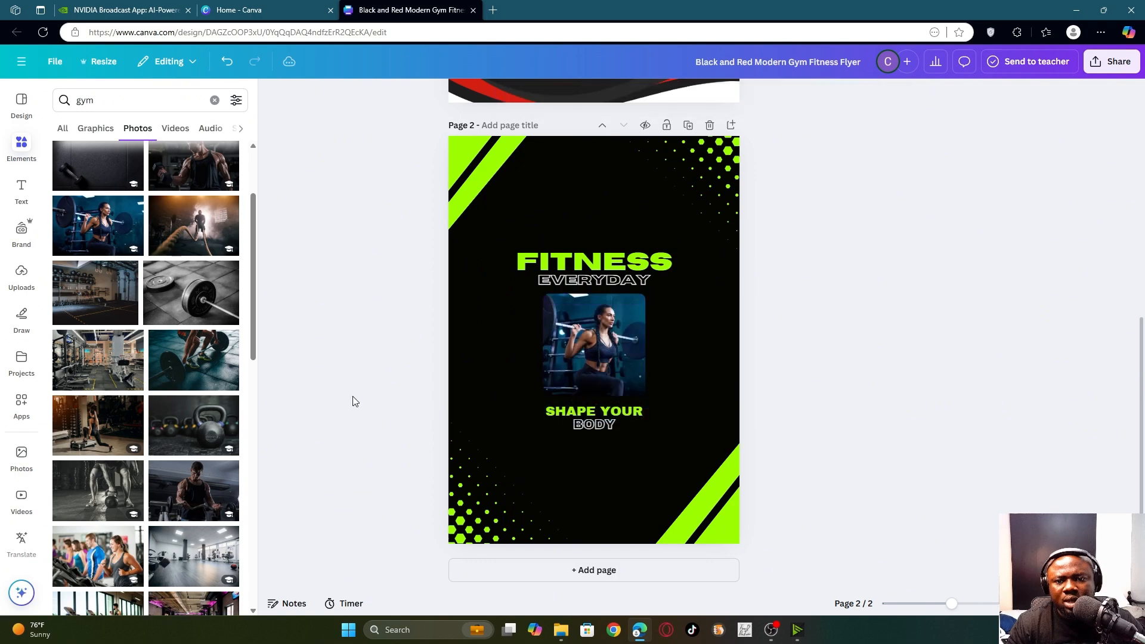
pyautogui.scroll(-10, 161, 304)
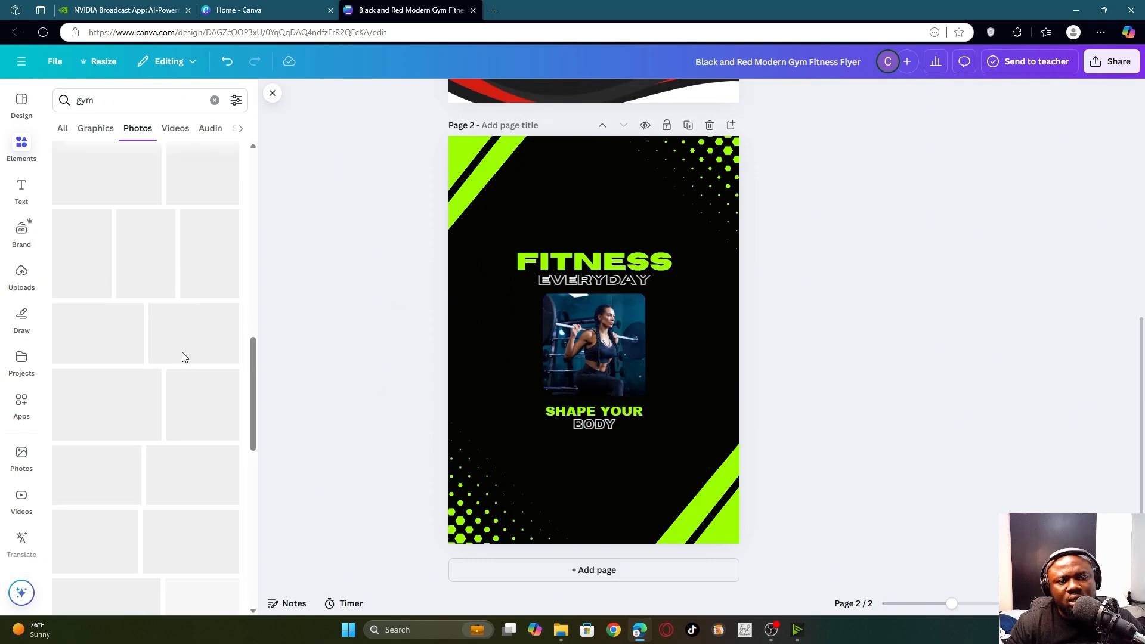
pyautogui.scroll(-3, 191, 322)
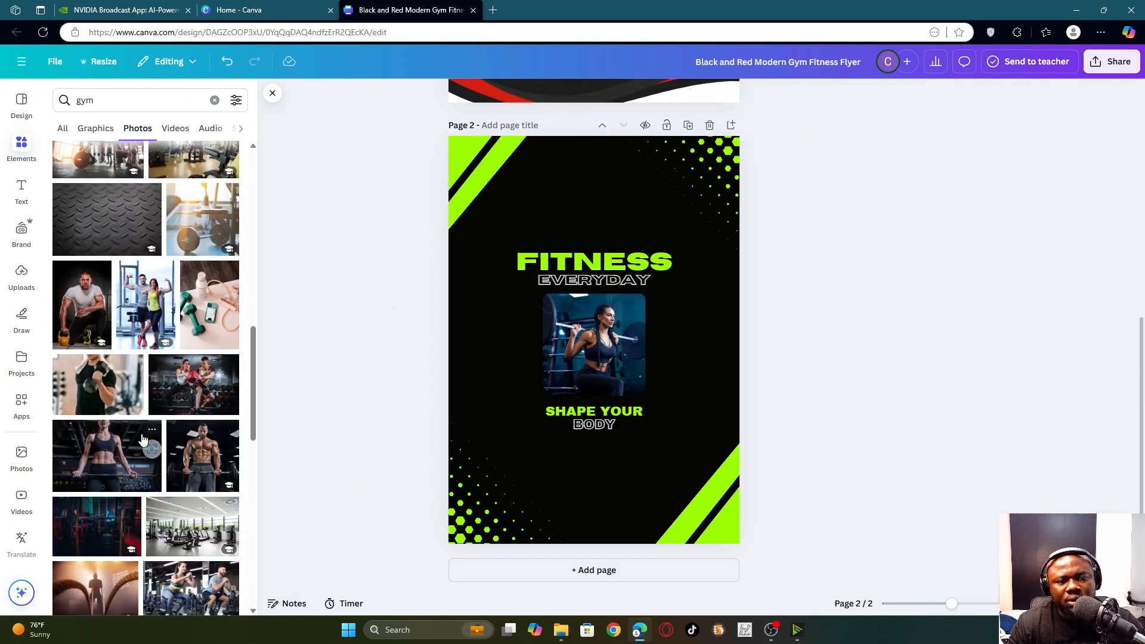
pyautogui.click(213, 284)
pyautogui.moveTo(536, 335); pyautogui.dragTo(557, 352)
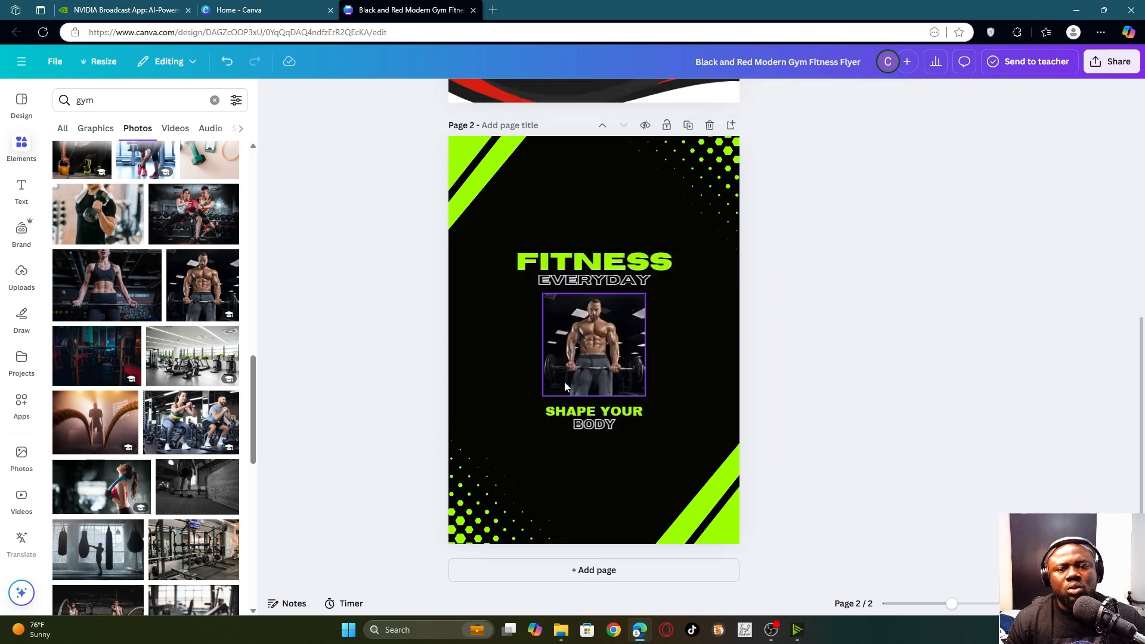
pyautogui.scroll(5, 718, 289)
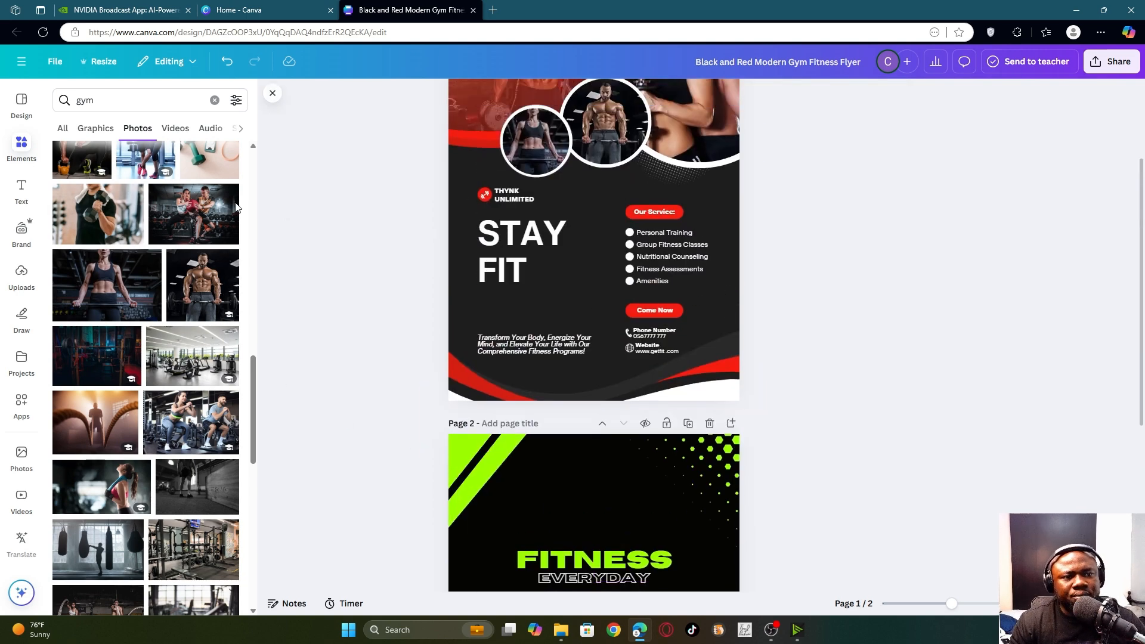
pyautogui.scroll(-5, 573, 465)
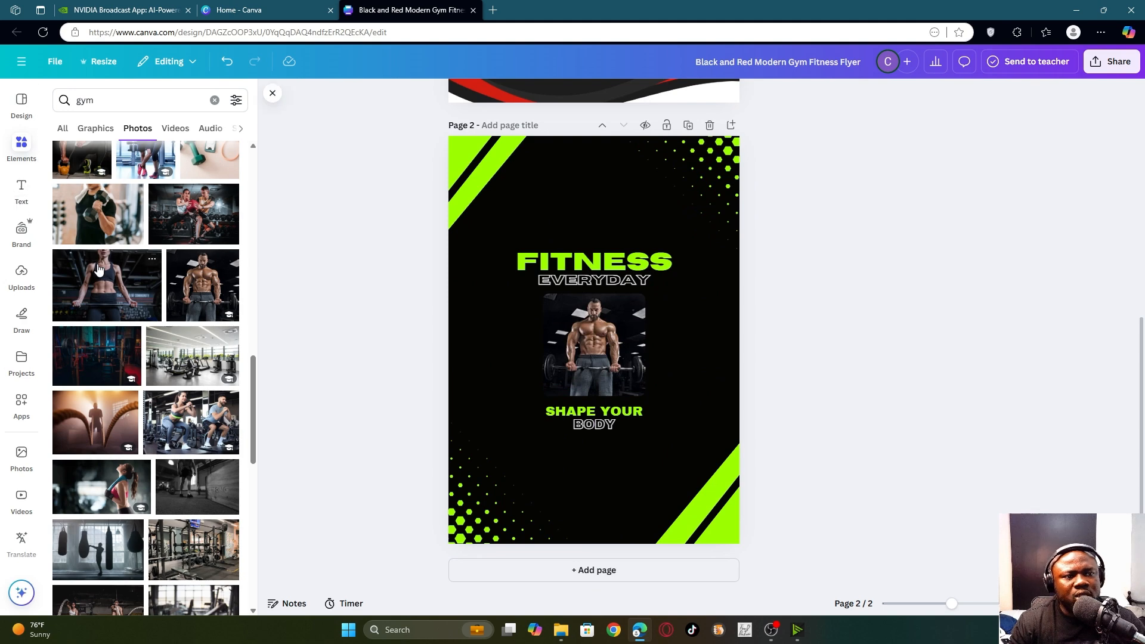
pyautogui.scroll(3, 149, 272)
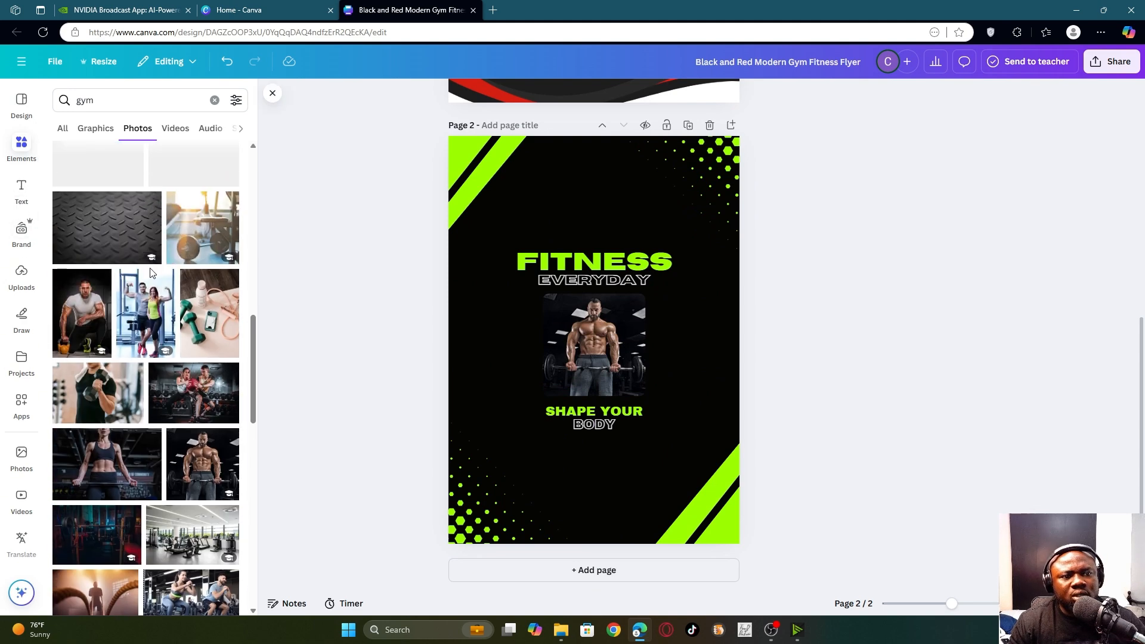
pyautogui.click(22, 190)
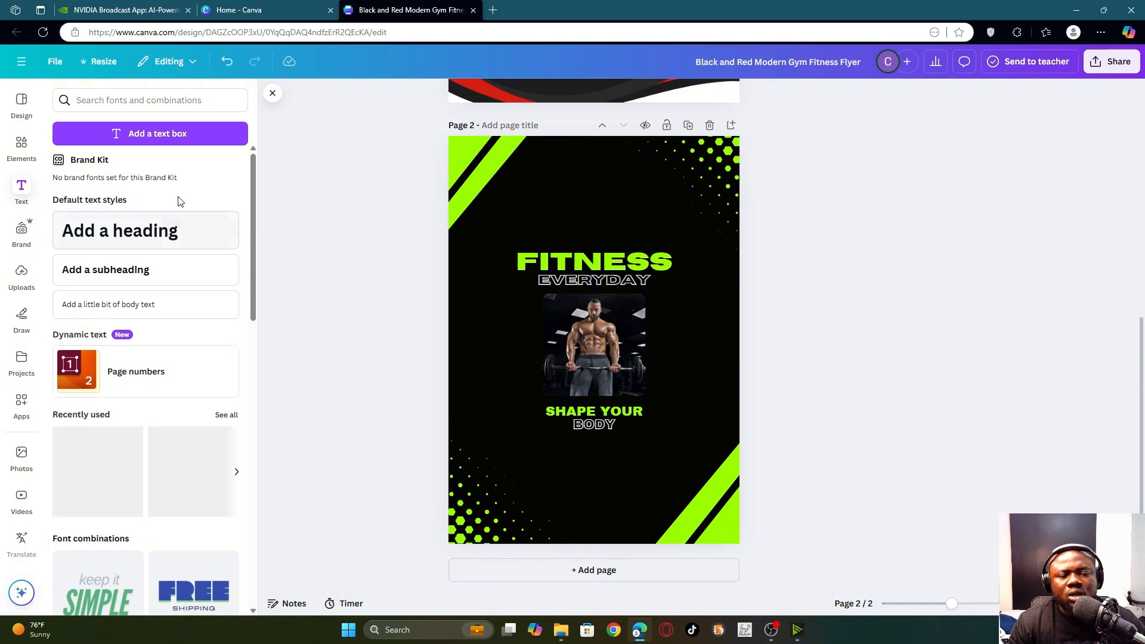
pyautogui.scroll(-4, 137, 222)
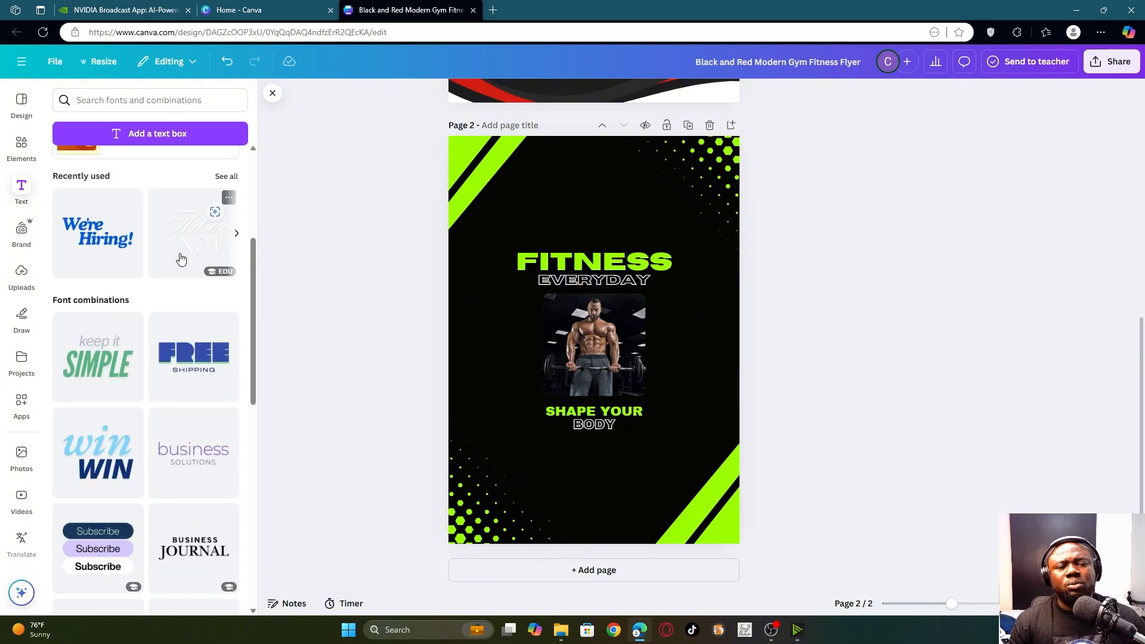
pyautogui.scroll(4, 179, 263)
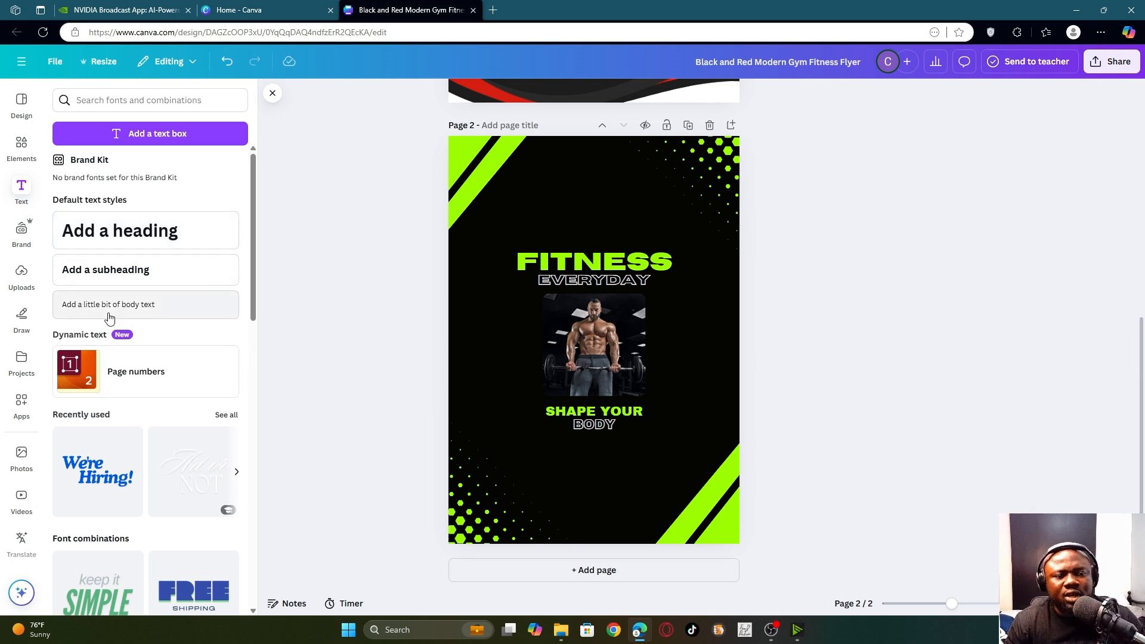
pyautogui.scroll(-4, 143, 465)
pyautogui.scroll(3, 101, 366)
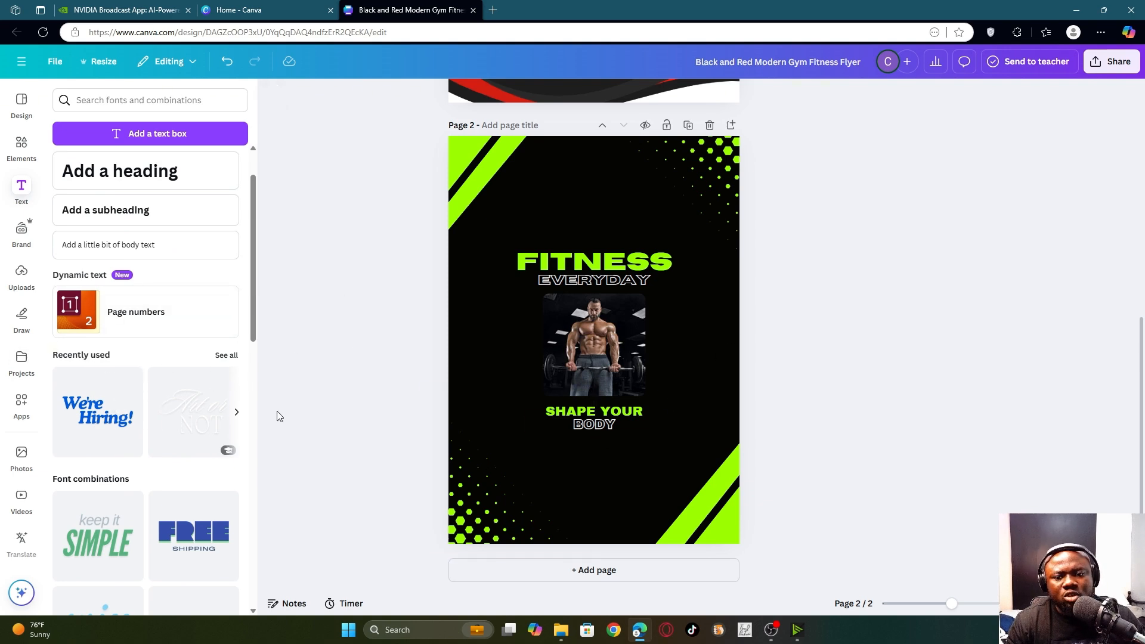
pyautogui.scroll(-3, 66, 376)
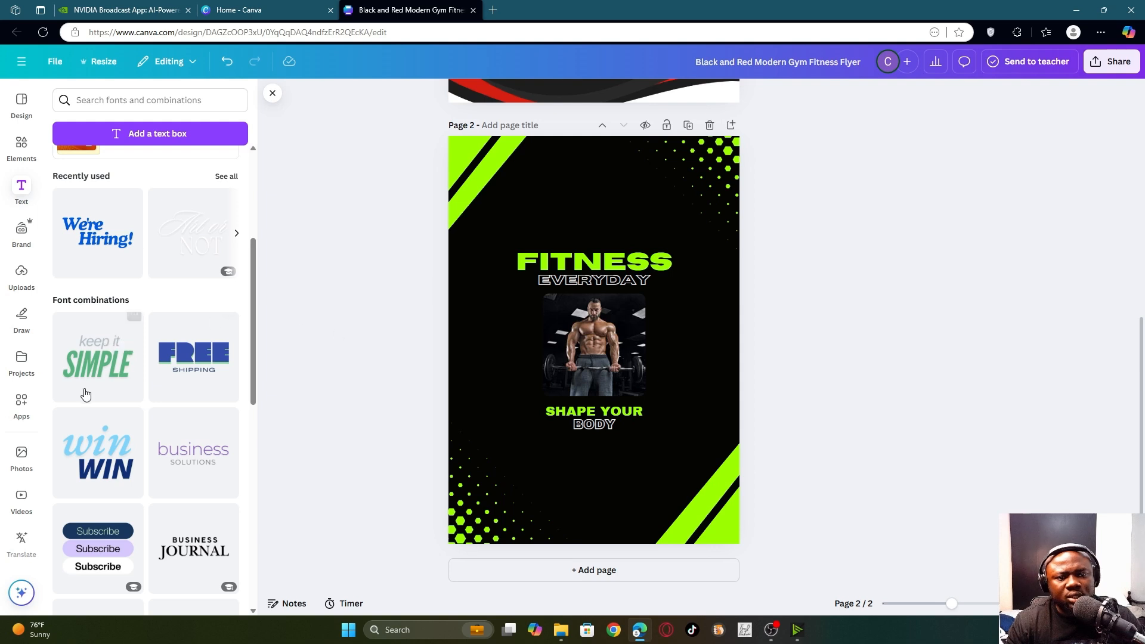
# - Add the 'keep it SIMPLE' text combination at the top of page 2 and change 'keep it' to 'Get fit'
pyautogui.click(122, 332)
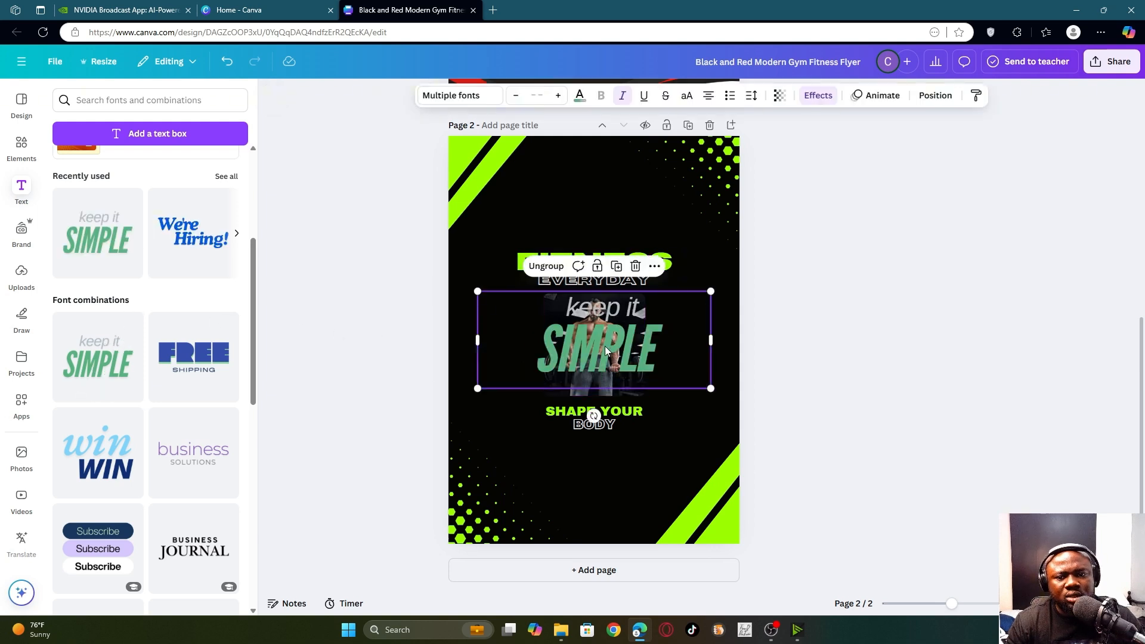
pyautogui.moveTo(604, 346); pyautogui.dragTo(598, 213)
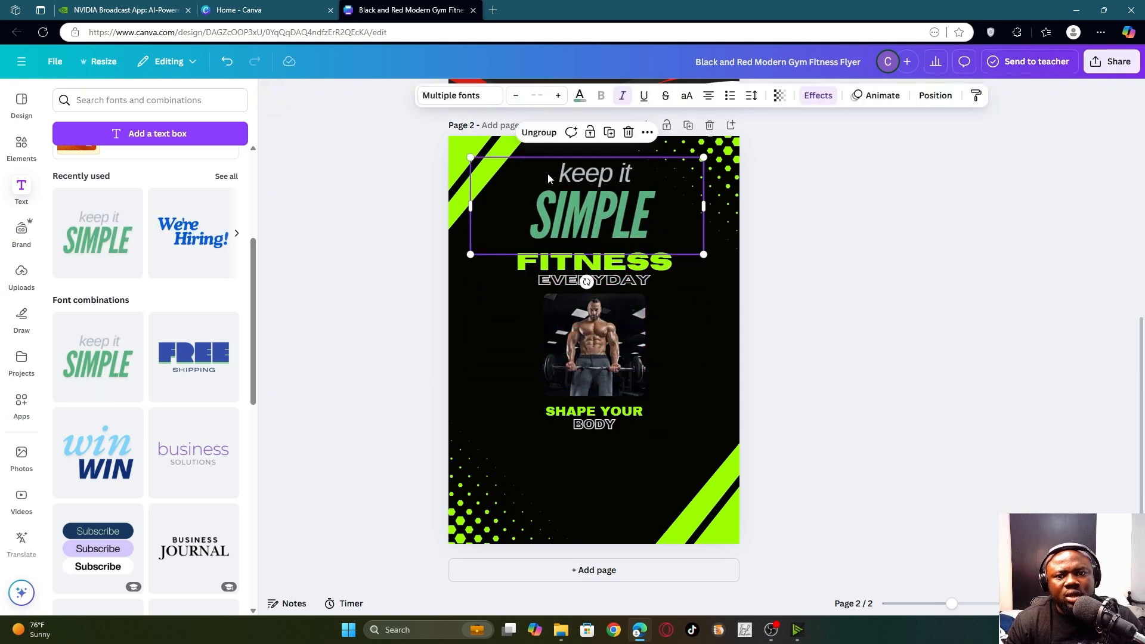
pyautogui.click(604, 171)
pyautogui.moveTo(629, 173); pyautogui.dragTo(540, 176)
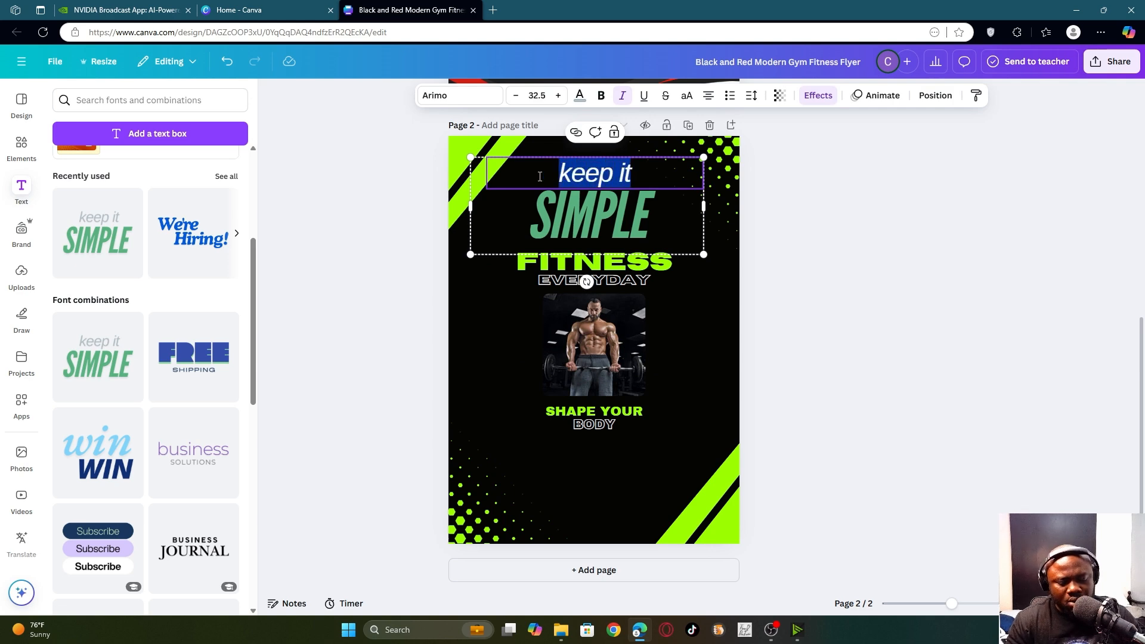
pyautogui.write('Get')
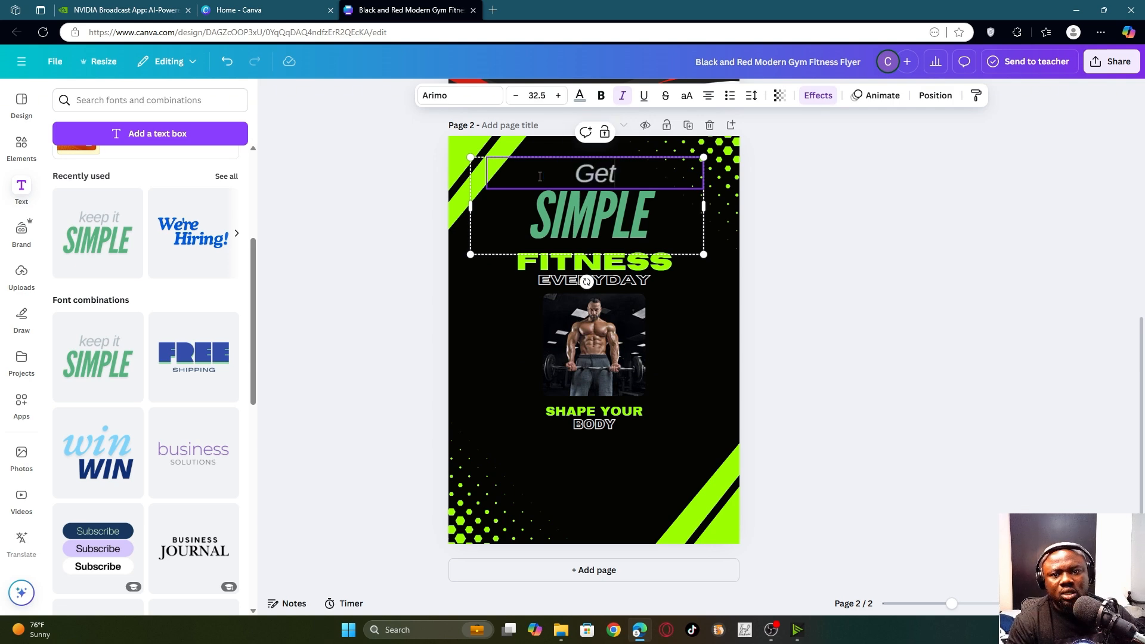
pyautogui.write(' fit')
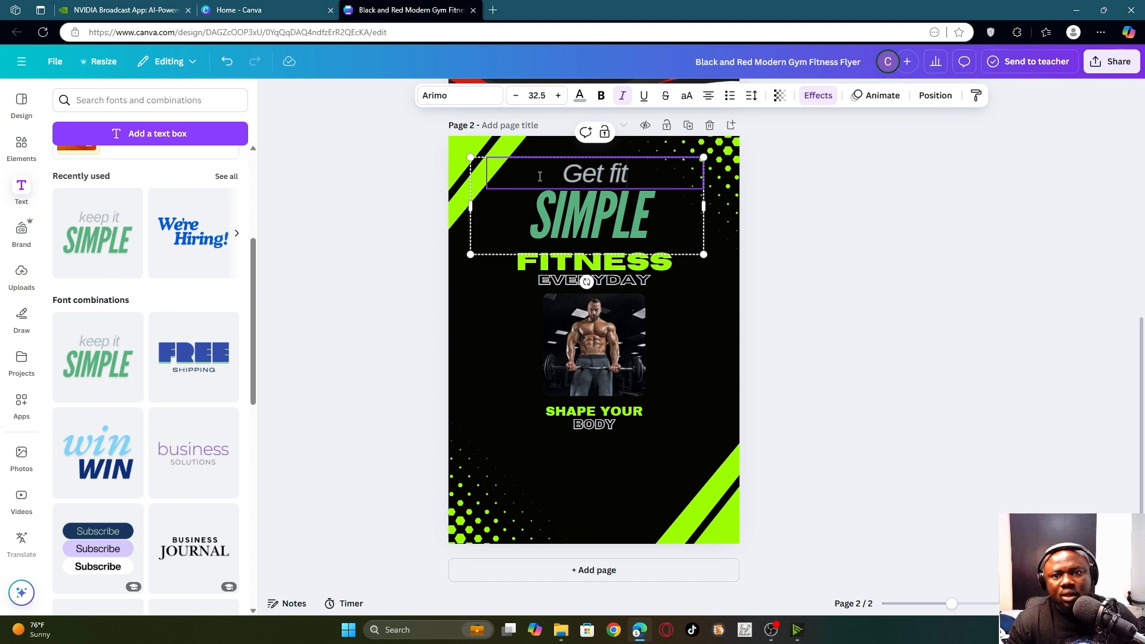
# - Replace the word SIMPLE with 'Stay Healthy'
pyautogui.click(610, 214)
pyautogui.doubleClick(638, 214)
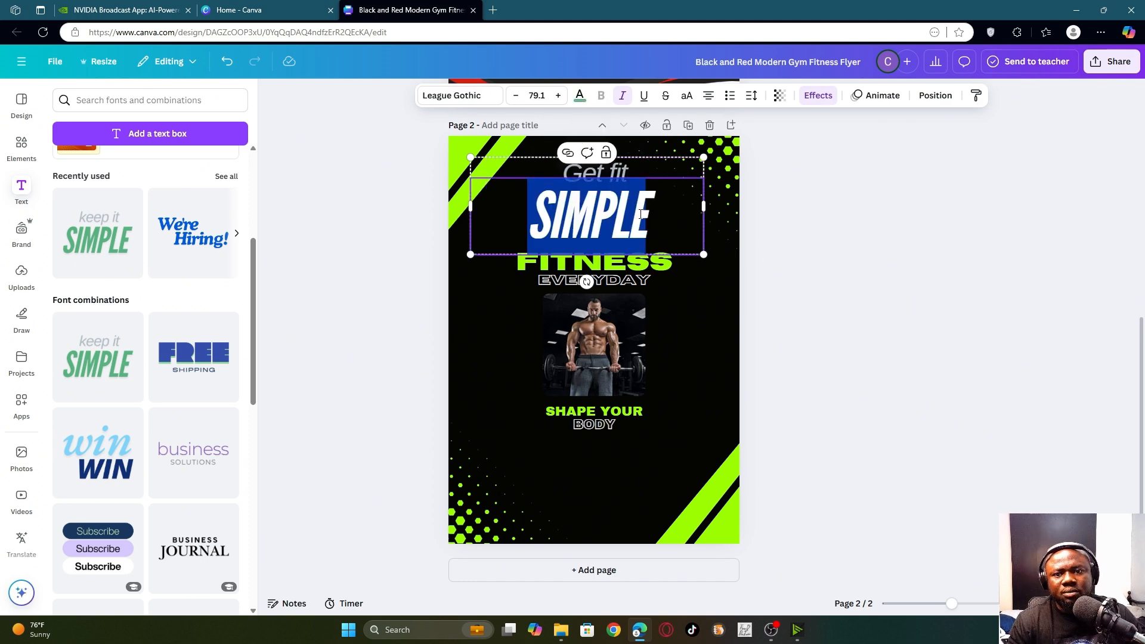
pyautogui.write('st')
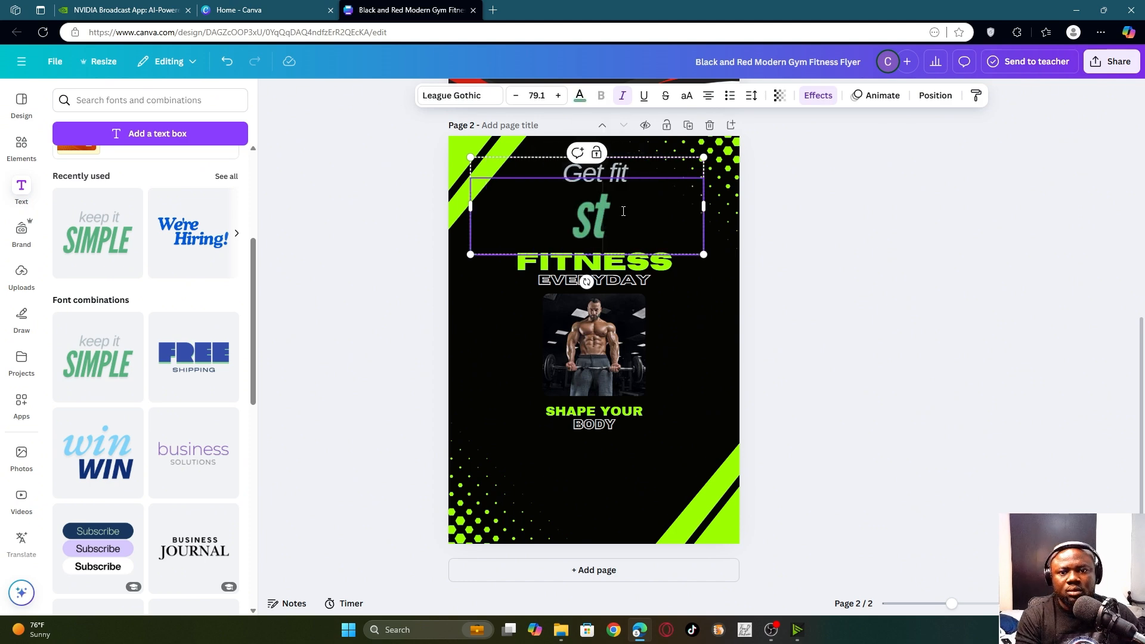
pyautogui.press('BackSpace')
pyautogui.press('BackSpace')
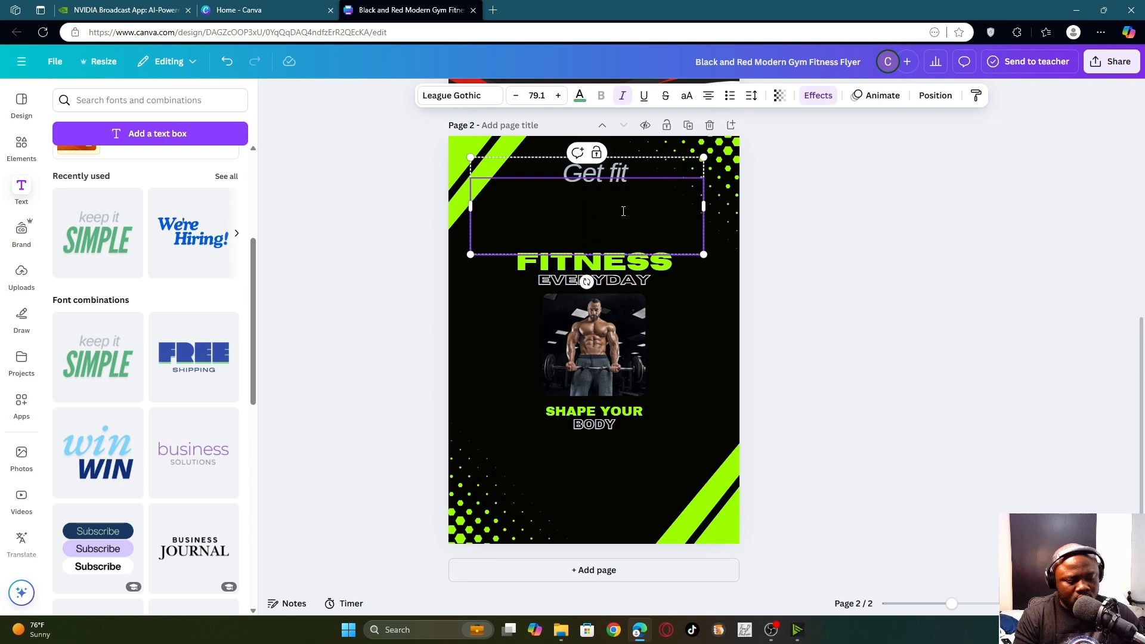
pyautogui.write('Sta')
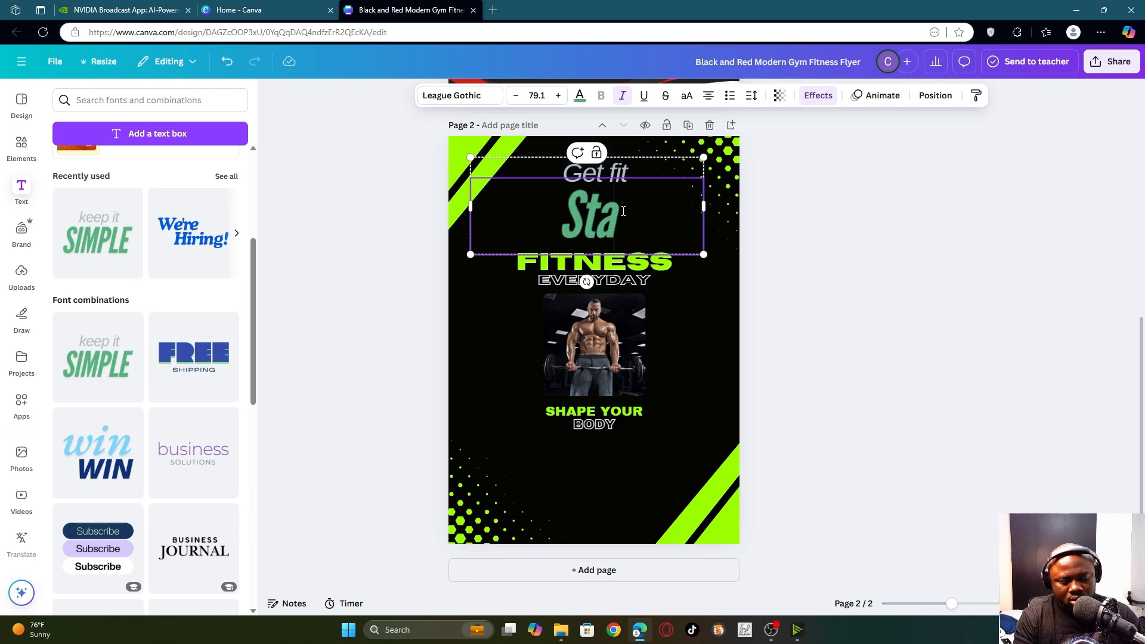
pyautogui.write('y Healthy')
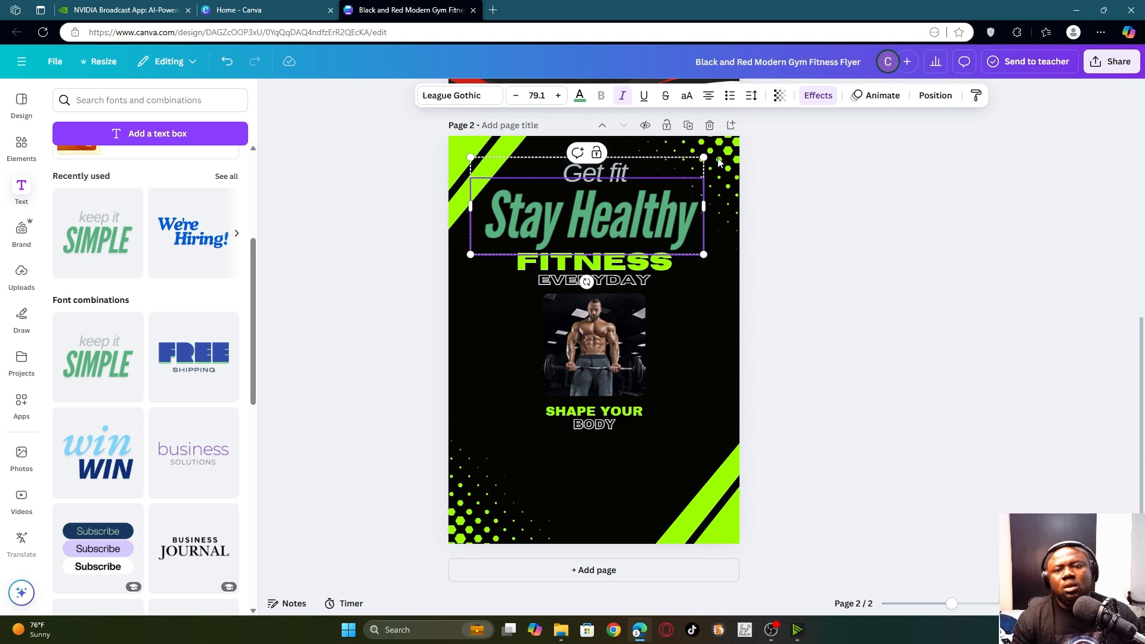
# - Shrink the Get fit / Stay Healthy heading and centre it above FITNESS EVERYDAY
pyautogui.click(866, 313)
pyautogui.click(489, 236)
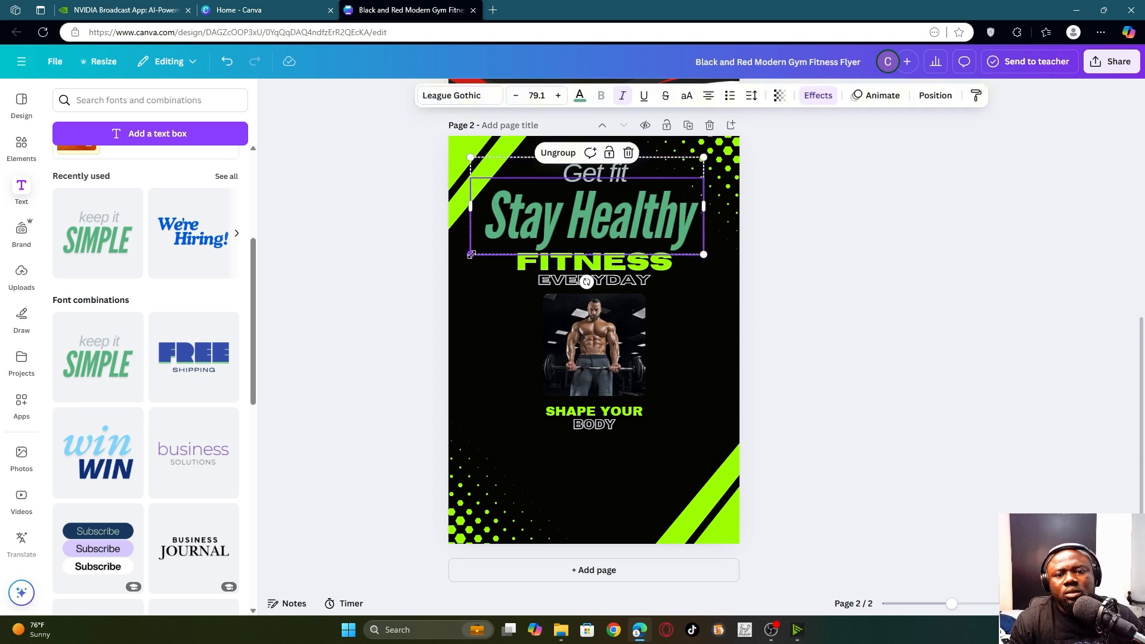
pyautogui.moveTo(472, 255); pyautogui.dragTo(573, 209)
pyautogui.moveTo(645, 192)
pyautogui.mouseDown()
pyautogui.moveTo(586, 225)
pyautogui.moveTo(607, 221)
pyautogui.mouseUp()
# - Delete the FITNESS EVERYDAY heading and move Get fit / Stay Healthy into its place
pyautogui.click(579, 283)
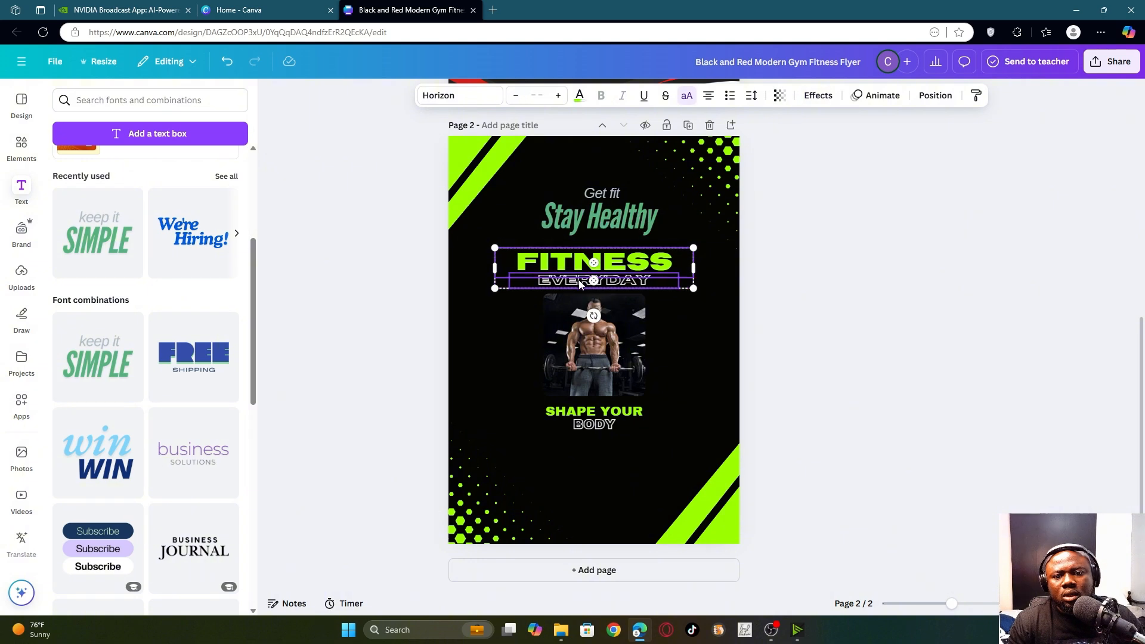
pyautogui.press('Delete')
pyautogui.click(600, 213)
pyautogui.moveTo(600, 212)
pyautogui.mouseDown()
pyautogui.moveTo(586, 289)
pyautogui.moveTo(594, 306)
pyautogui.moveTo(595, 274)
pyautogui.mouseUp()
pyautogui.click(661, 244)
# - Enlarge the Stay Healthy heading and nudge it slightly left above the barbell photo
pyautogui.click(527, 254)
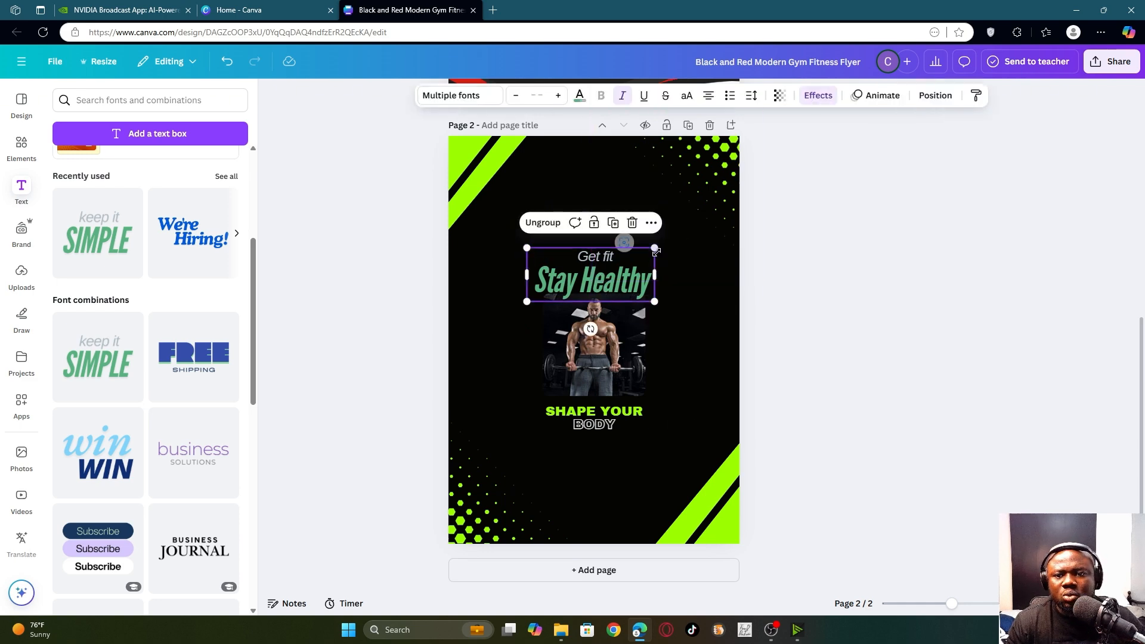
pyautogui.moveTo(654, 248); pyautogui.dragTo(710, 225)
pyautogui.moveTo(678, 277)
pyautogui.mouseDown()
pyautogui.moveTo(637, 278)
pyautogui.moveTo(650, 280)
pyautogui.mouseUp()
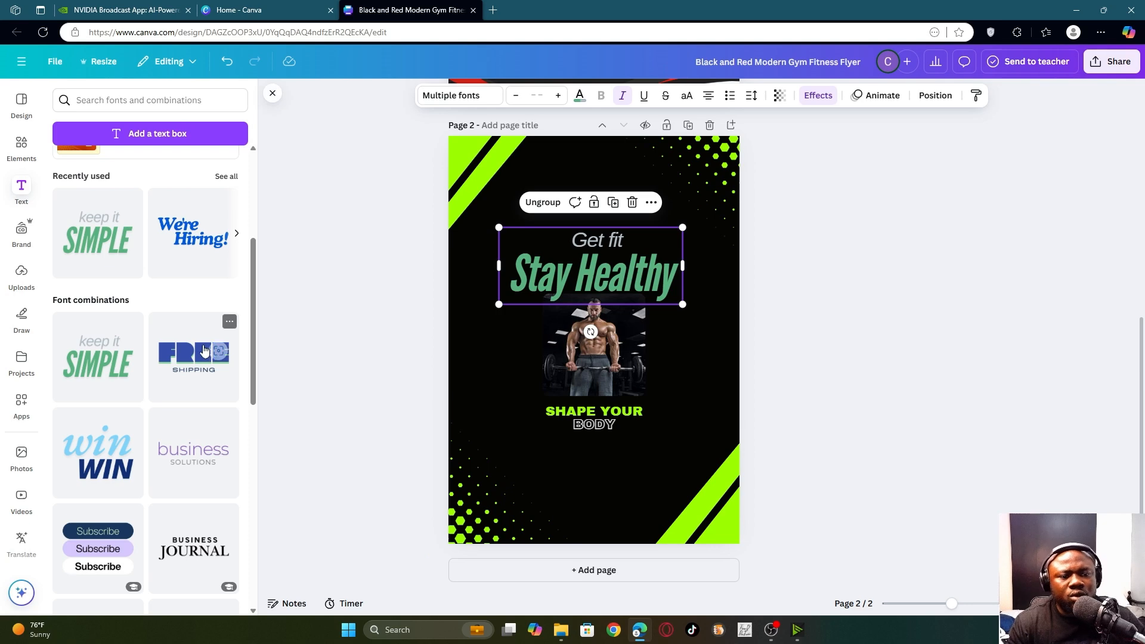
pyautogui.scroll(-1, 147, 360)
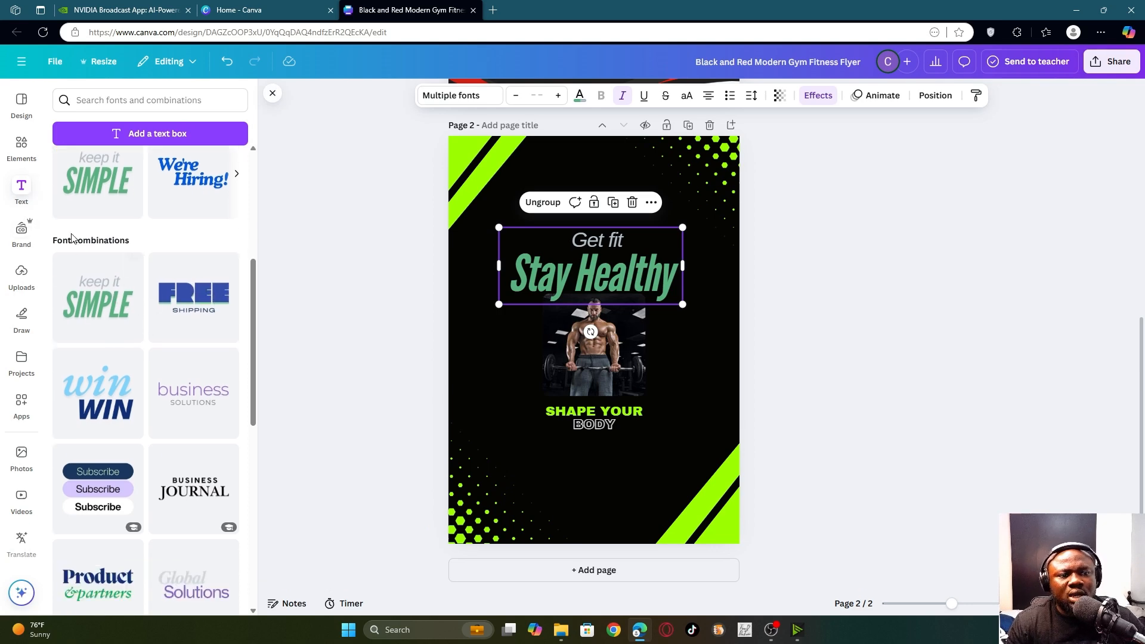
pyautogui.scroll(-2, 196, 335)
pyautogui.scroll(-6, 215, 349)
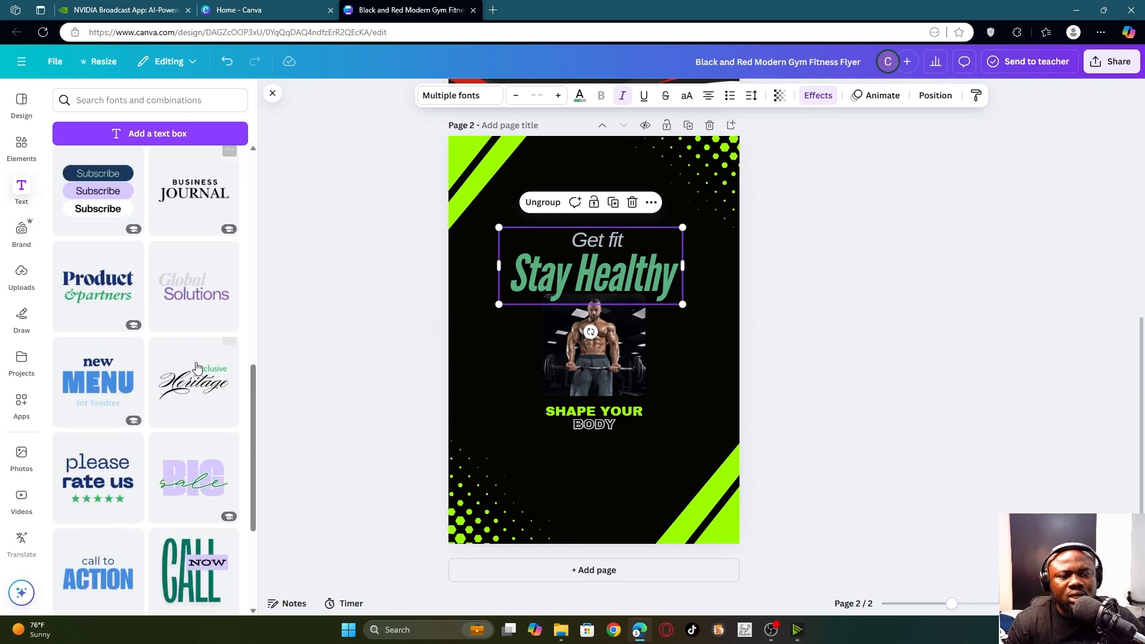
pyautogui.scroll(-5, 184, 404)
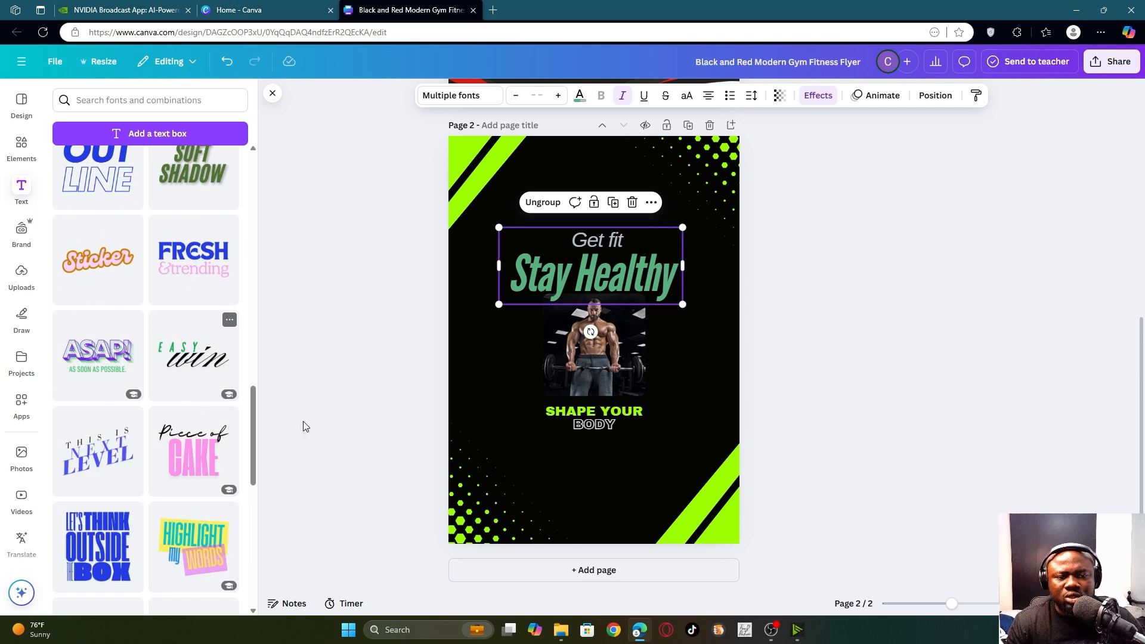
pyautogui.scroll(-3, 121, 433)
pyautogui.scroll(-3, 149, 406)
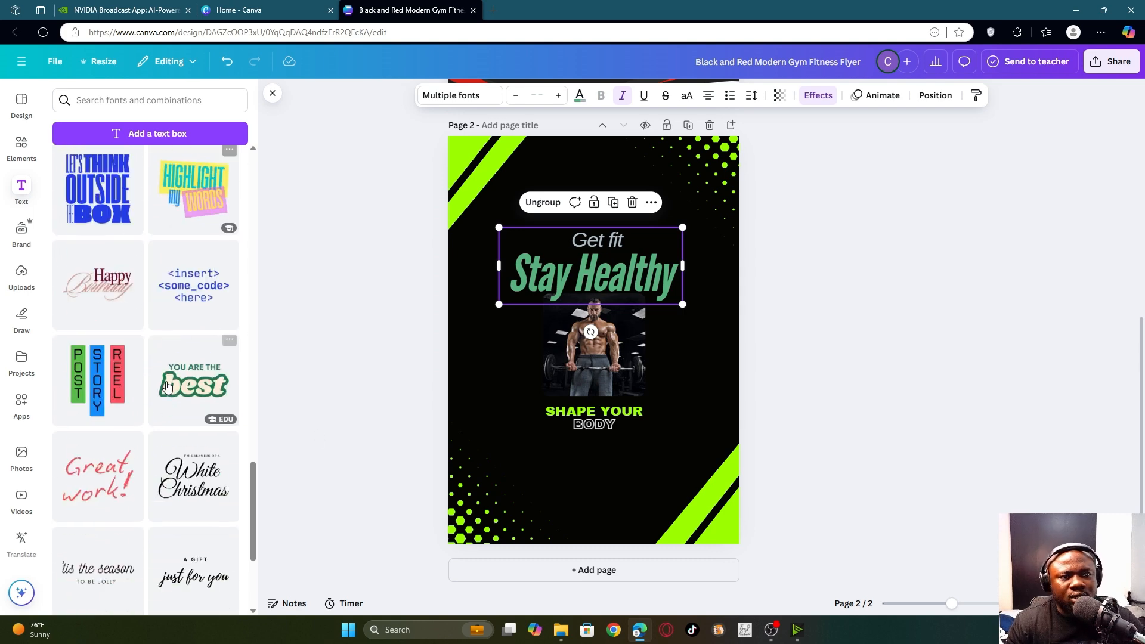
pyautogui.scroll(5, 173, 368)
pyautogui.scroll(15, 179, 346)
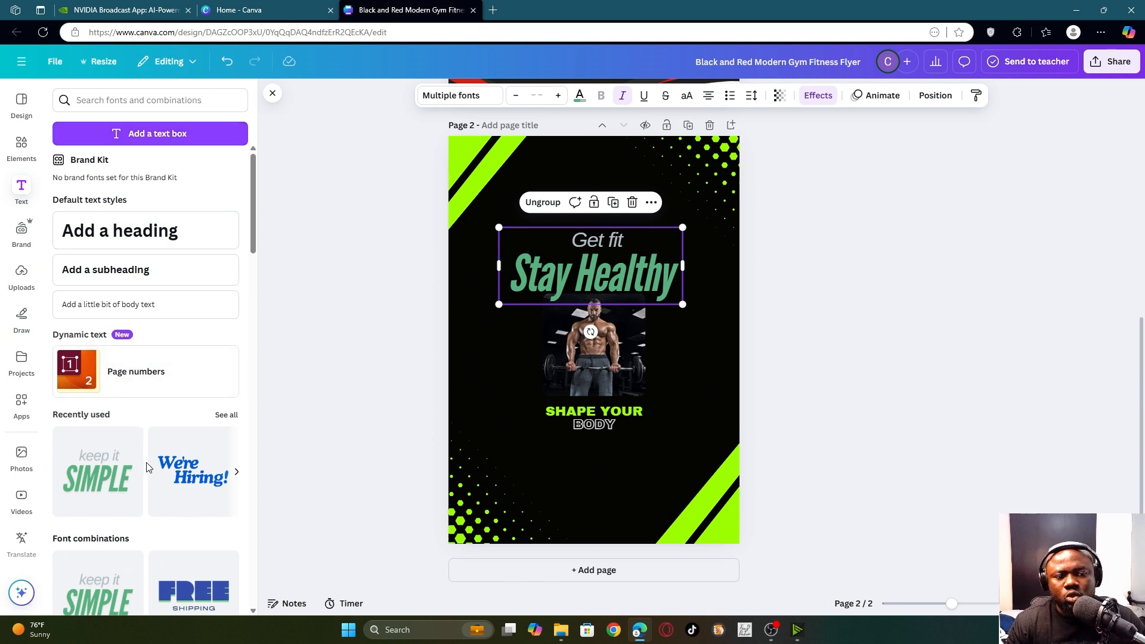
# - Add a paragraph text box reading 'dhdhdgdfdghfdhz' near the top of page 2
pyautogui.click(143, 134)
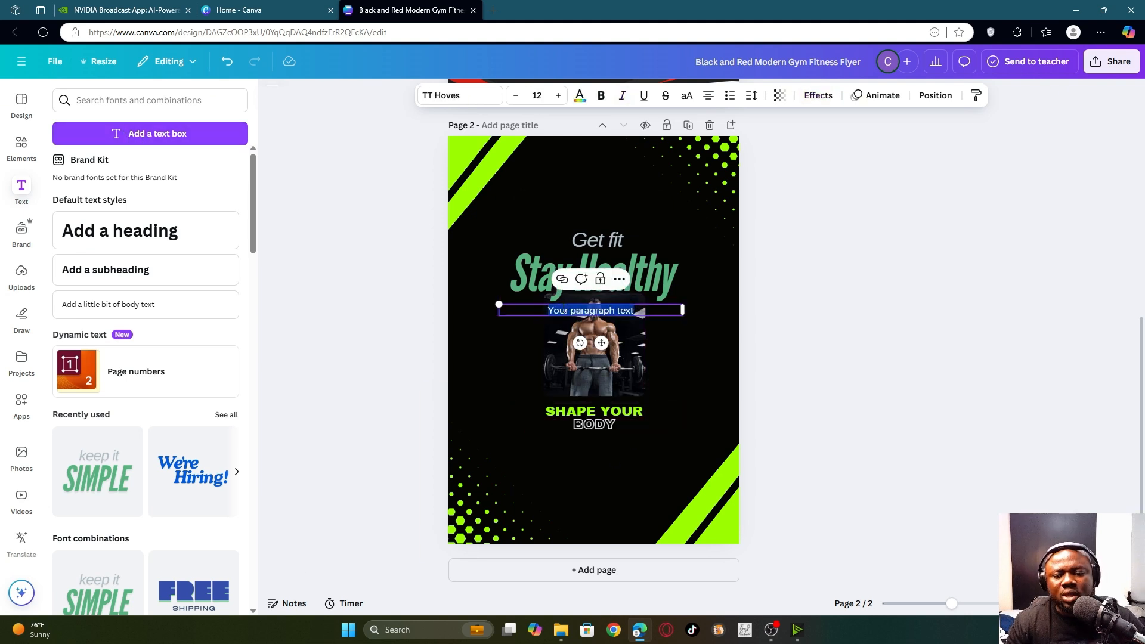
pyautogui.write('dhdhdgdfdghfdhz')
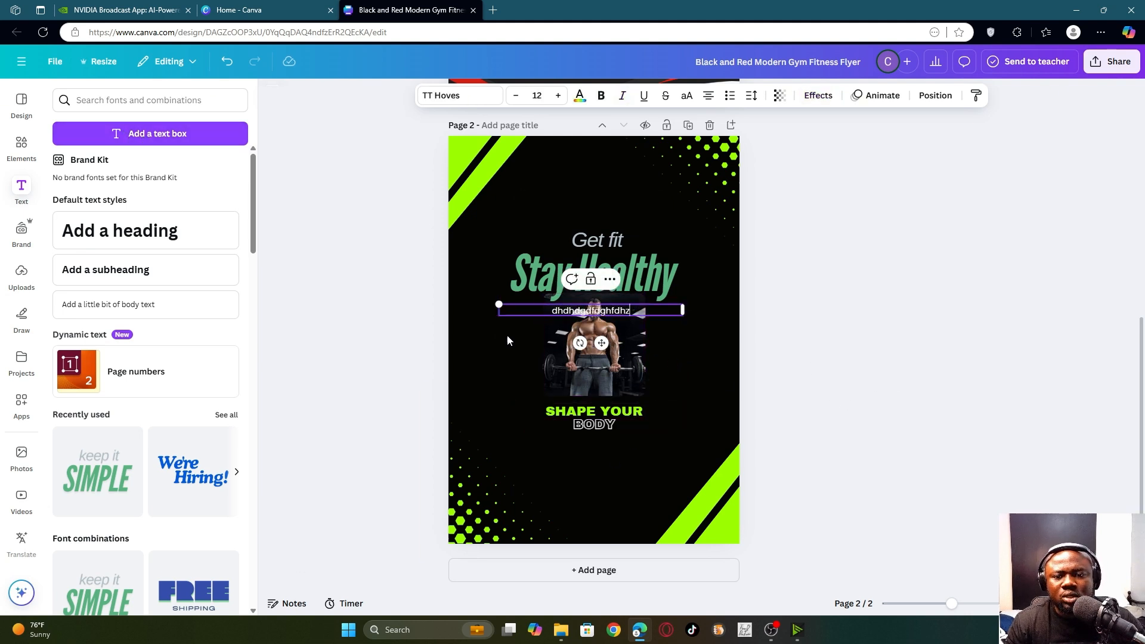
pyautogui.moveTo(599, 343); pyautogui.dragTo(598, 225)
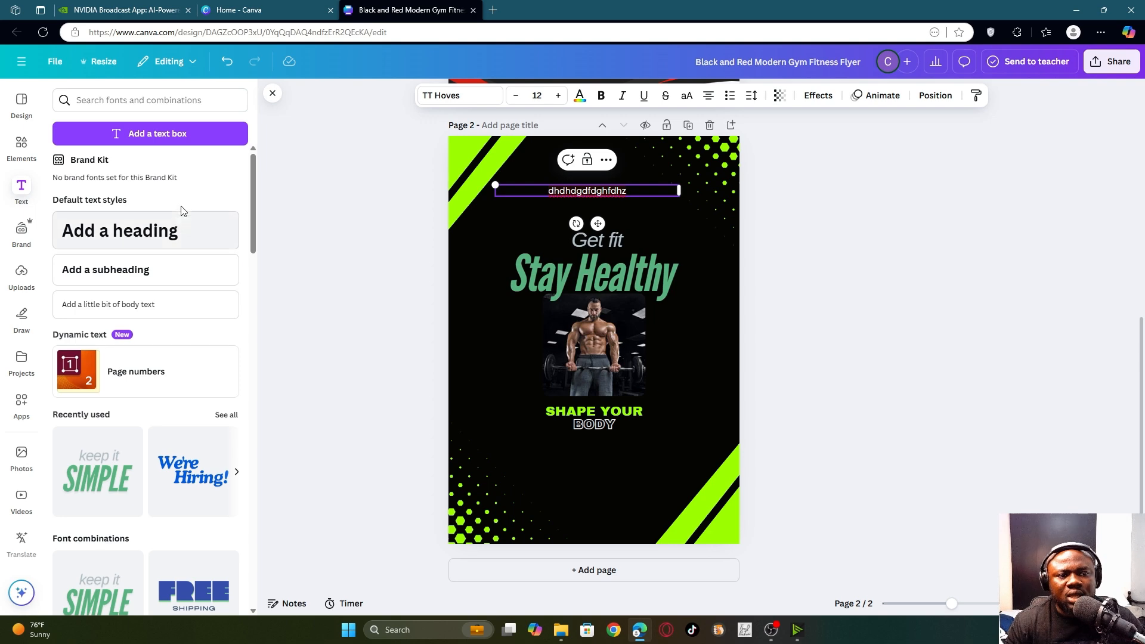
# - Add a trial heading 'nfvfnfgfg', colour it white, then delete it
pyautogui.moveTo(110, 232); pyautogui.dragTo(529, 475)
pyautogui.write('nfvfnfgfg')
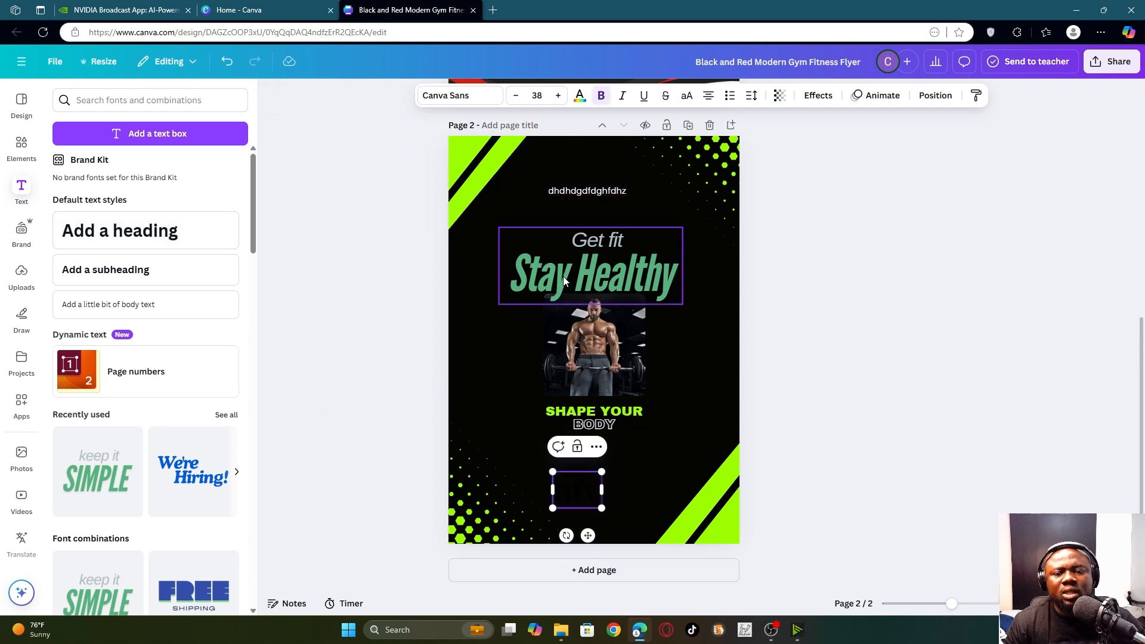
pyautogui.click(579, 97)
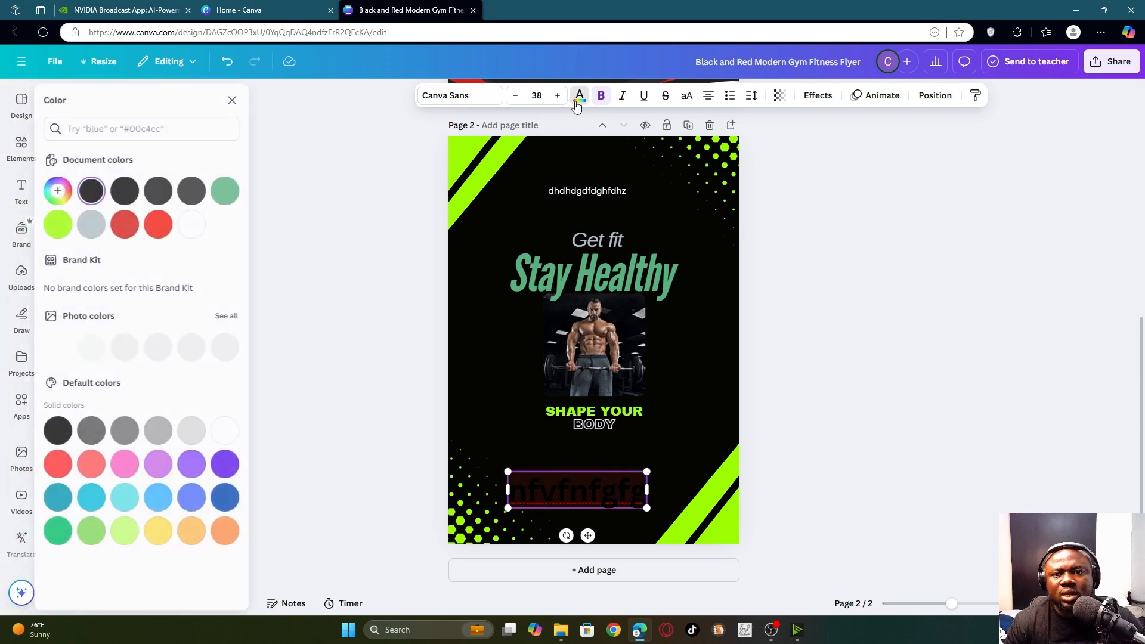
pyautogui.click(200, 225)
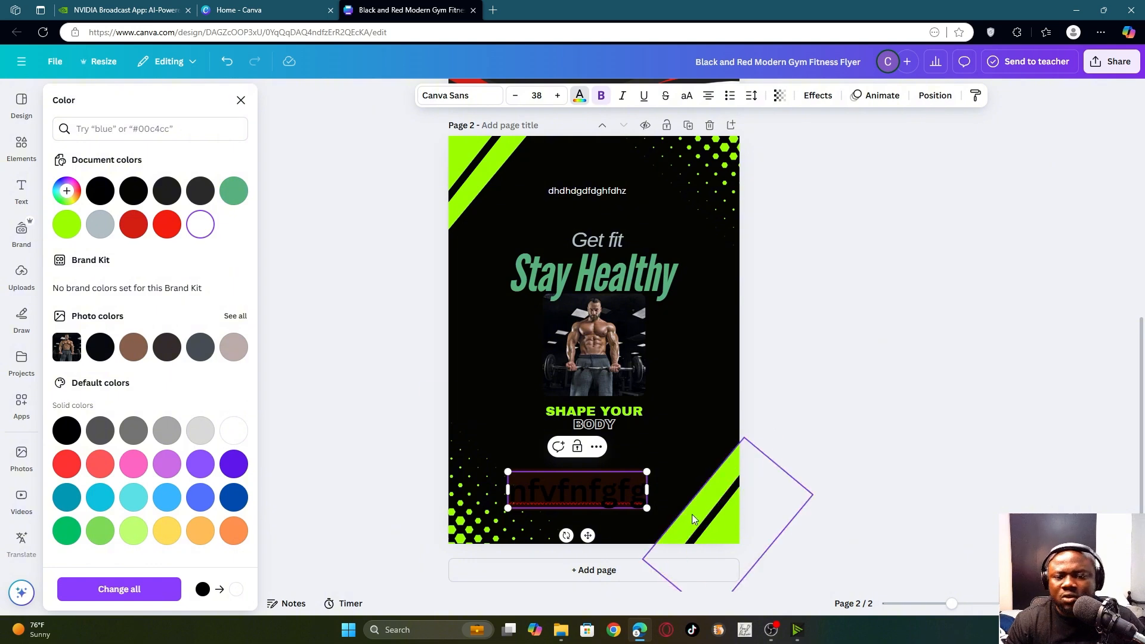
pyautogui.click(868, 382)
pyautogui.click(626, 493)
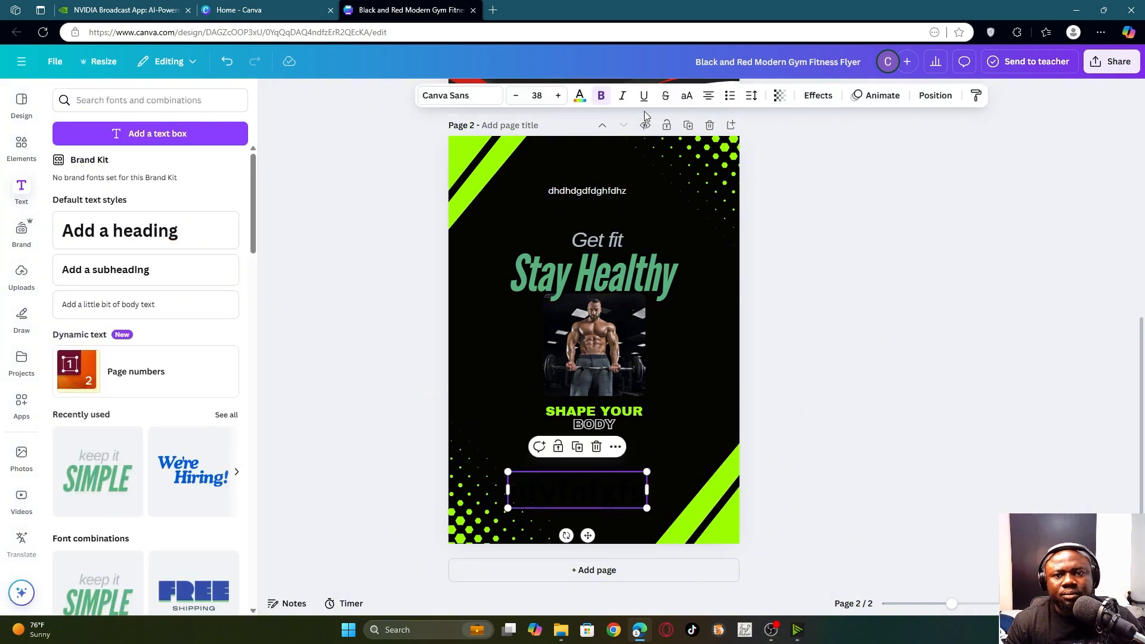
pyautogui.click(579, 96)
pyautogui.click(200, 224)
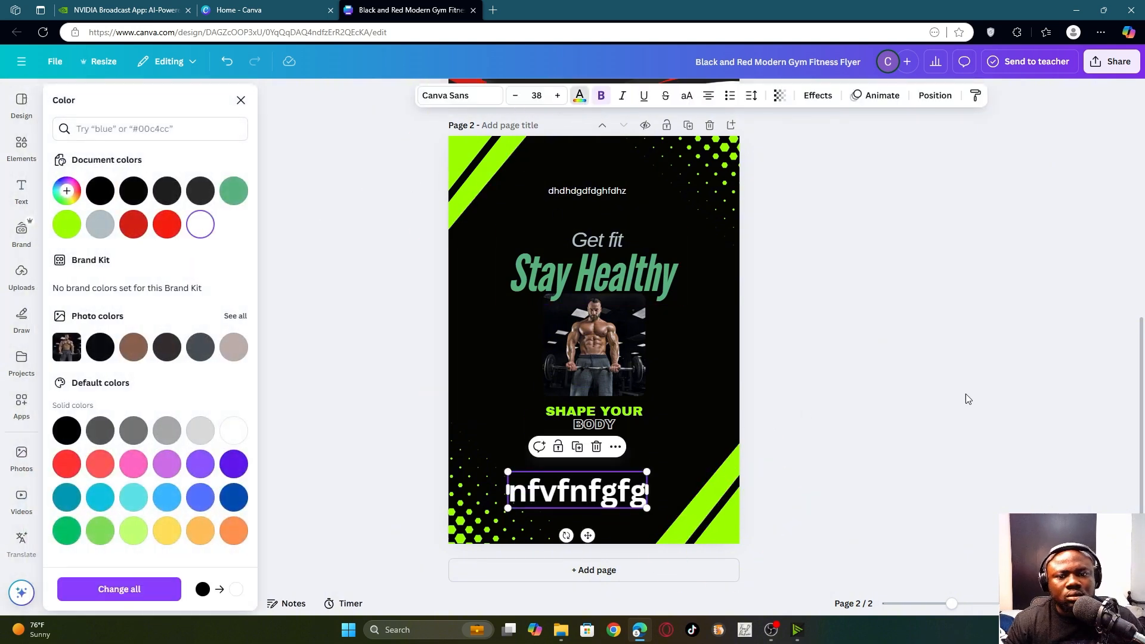
pyautogui.moveTo(615, 488); pyautogui.dragTo(624, 467)
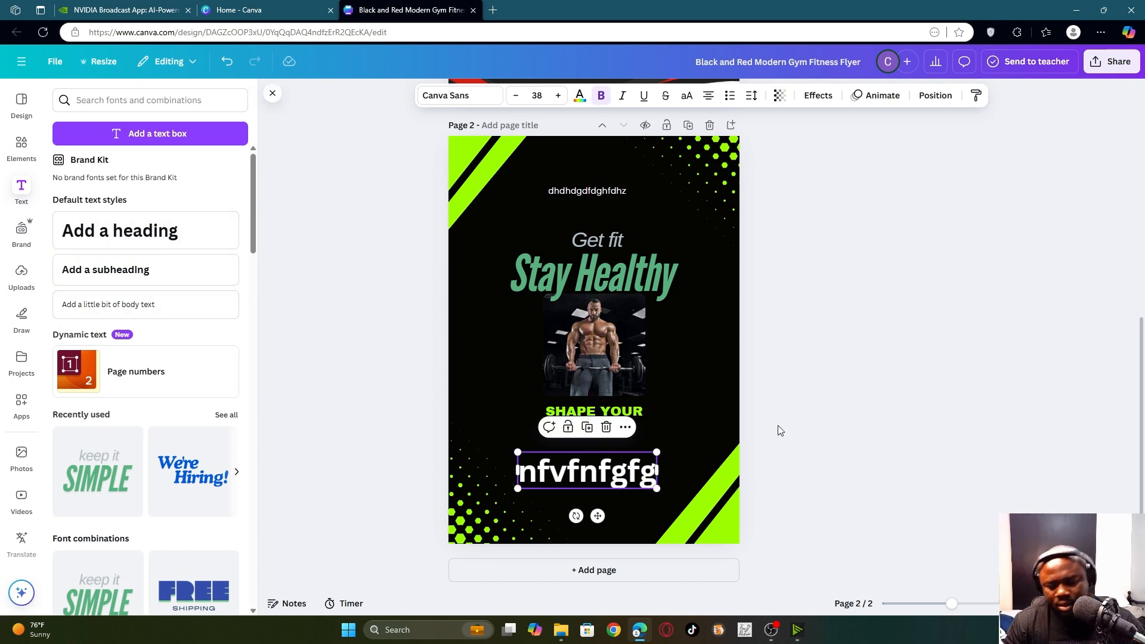
pyautogui.press('Delete')
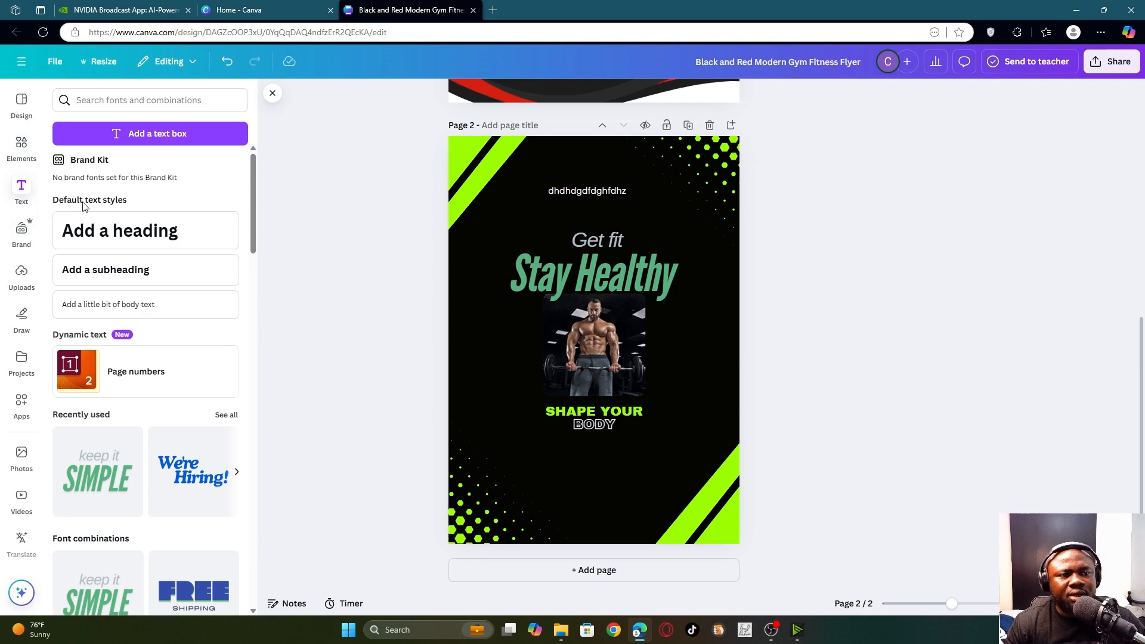
# - Delete the stray 'dhdhdgdfdghfdhz' text on page 2 and zoom out to view both pages
pyautogui.scroll(1, 624, 316)
pyautogui.scroll(5, 626, 311)
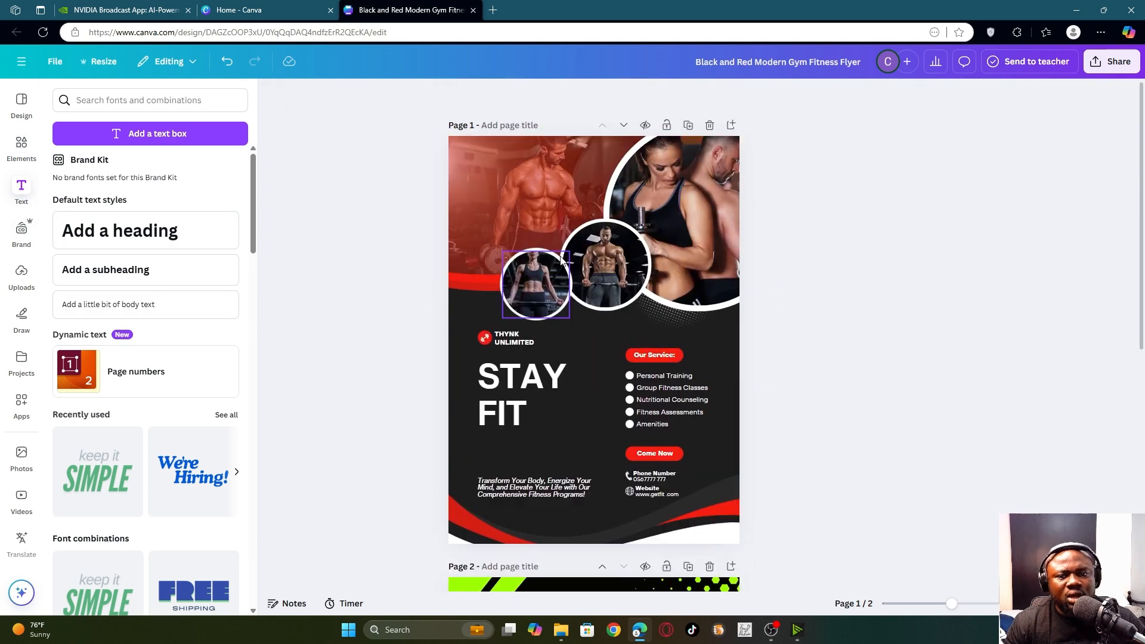
pyautogui.scroll(-5, 575, 318)
pyautogui.scroll(-1, 586, 374)
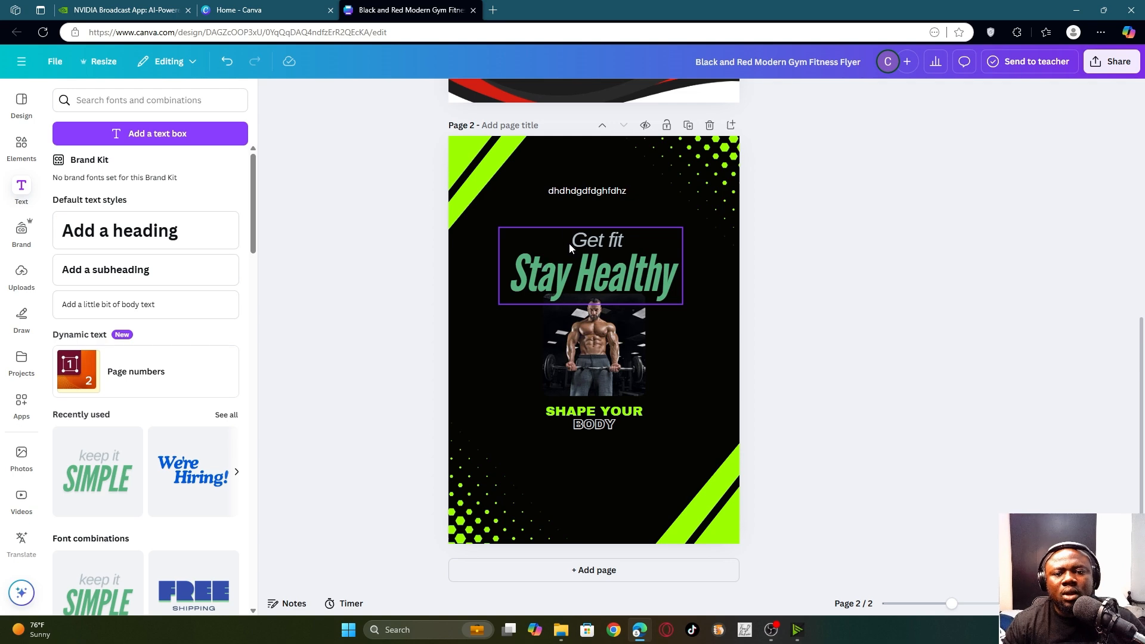
pyautogui.click(588, 190)
pyautogui.press('Delete')
pyautogui.scroll(4, 631, 350)
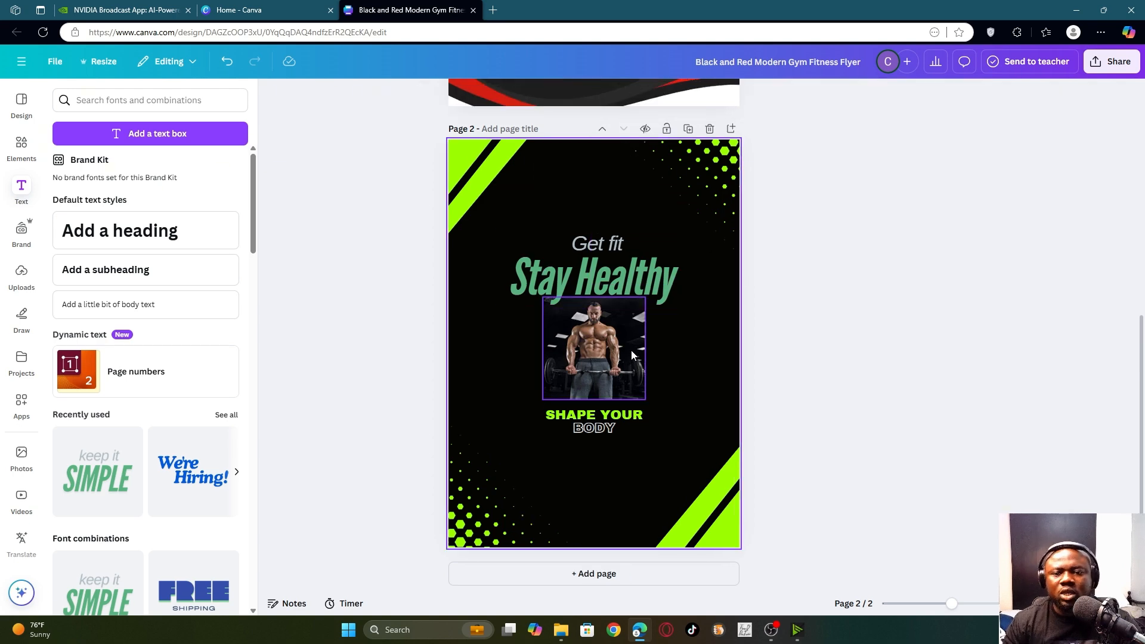
pyautogui.scroll(-4, 617, 307)
pyautogui.scroll(7, 615, 318)
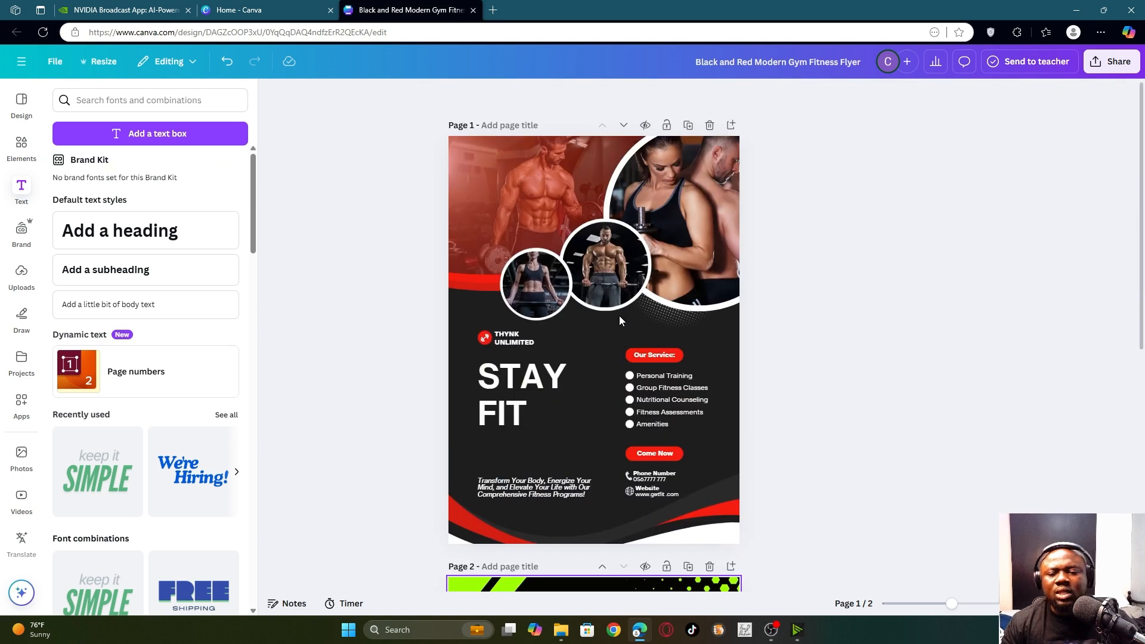
pyautogui.scroll(-4, 619, 316)
pyautogui.scroll(2, 879, 481)
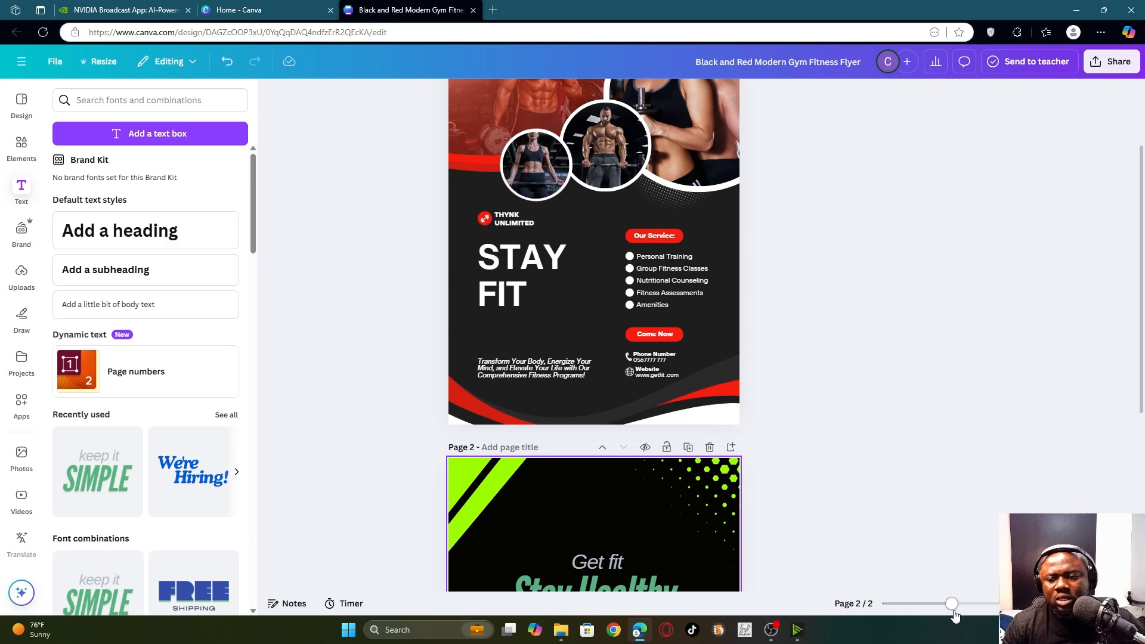
pyautogui.moveTo(953, 604)
pyautogui.mouseDown()
pyautogui.moveTo(928, 604)
pyautogui.moveTo(938, 604)
pyautogui.mouseUp()
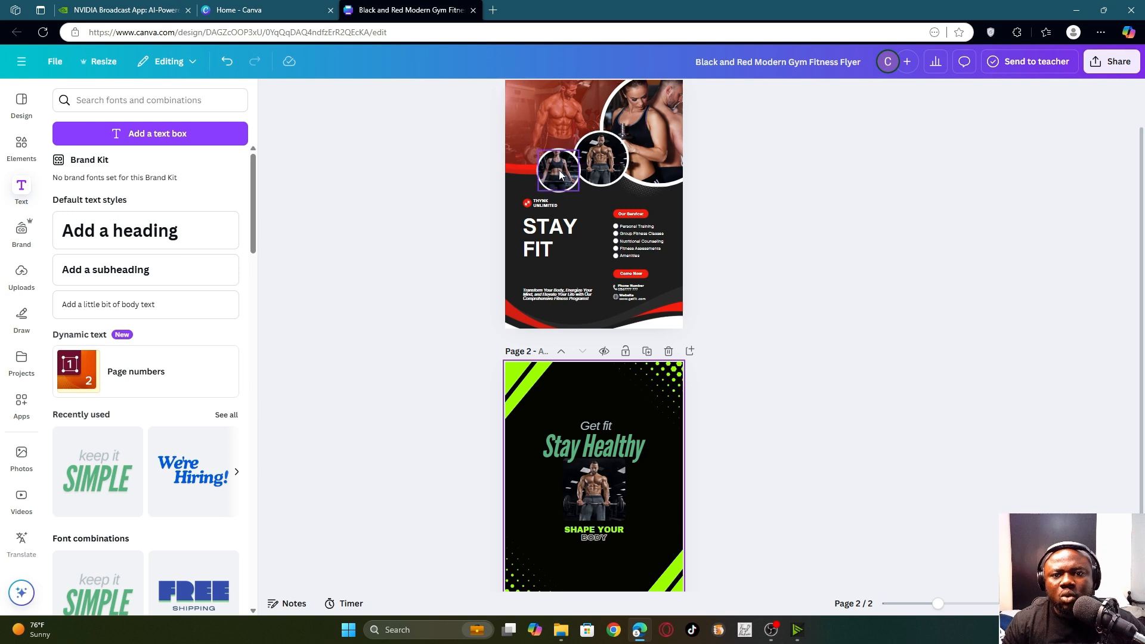
pyautogui.scroll(-1, 641, 422)
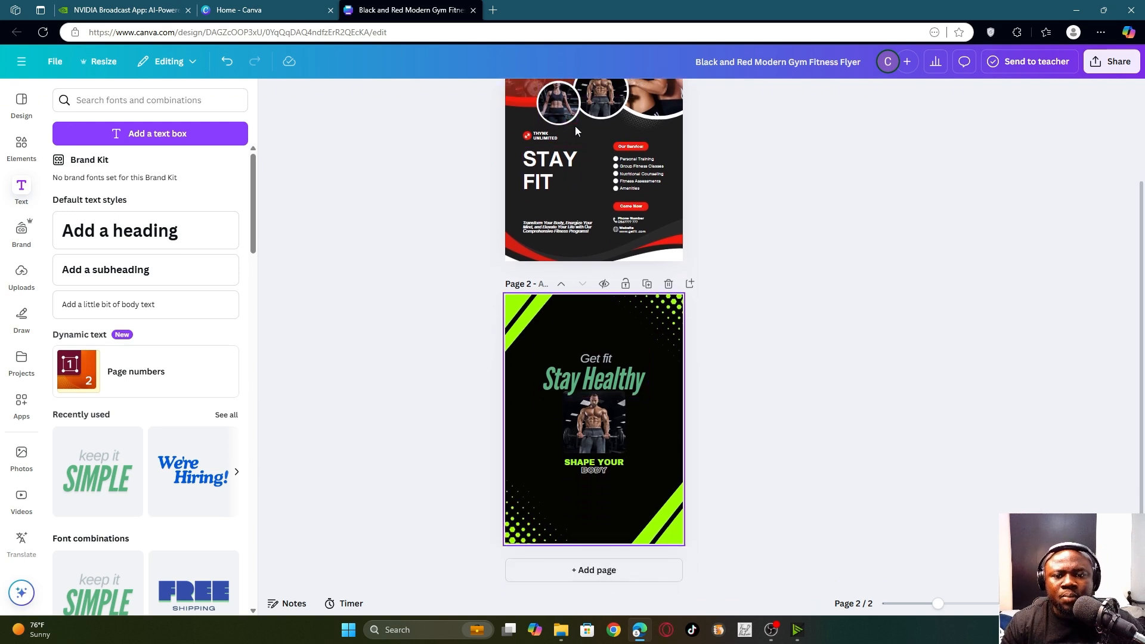
pyautogui.scroll(2, 586, 285)
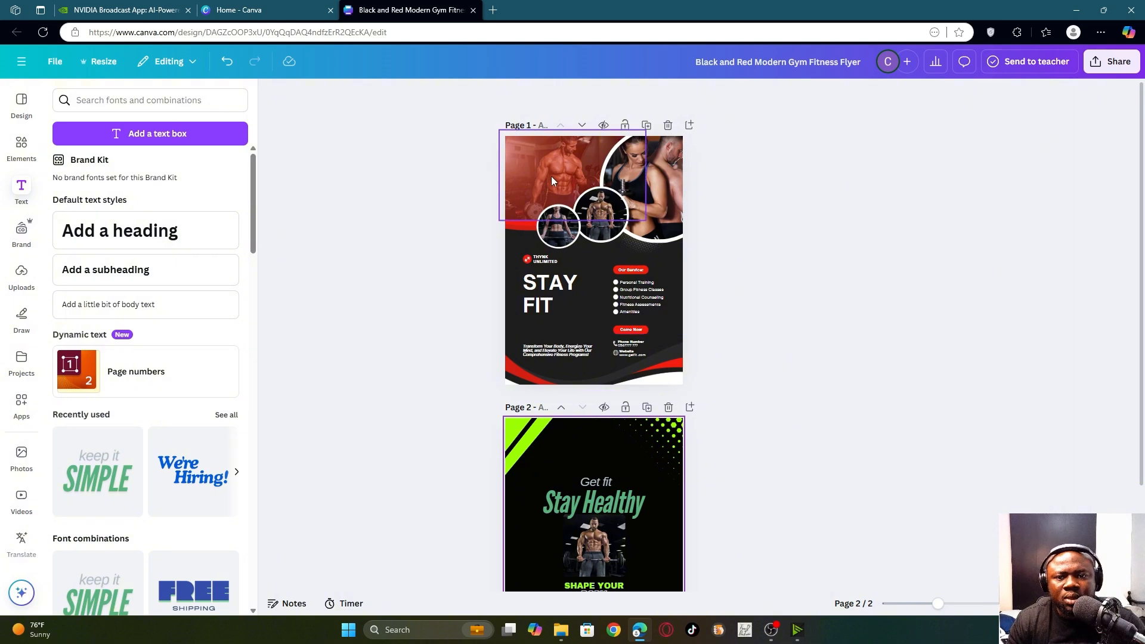
# - Recolour both red parts of page 1's bottom wave to the lime document colour
pyautogui.click(516, 371)
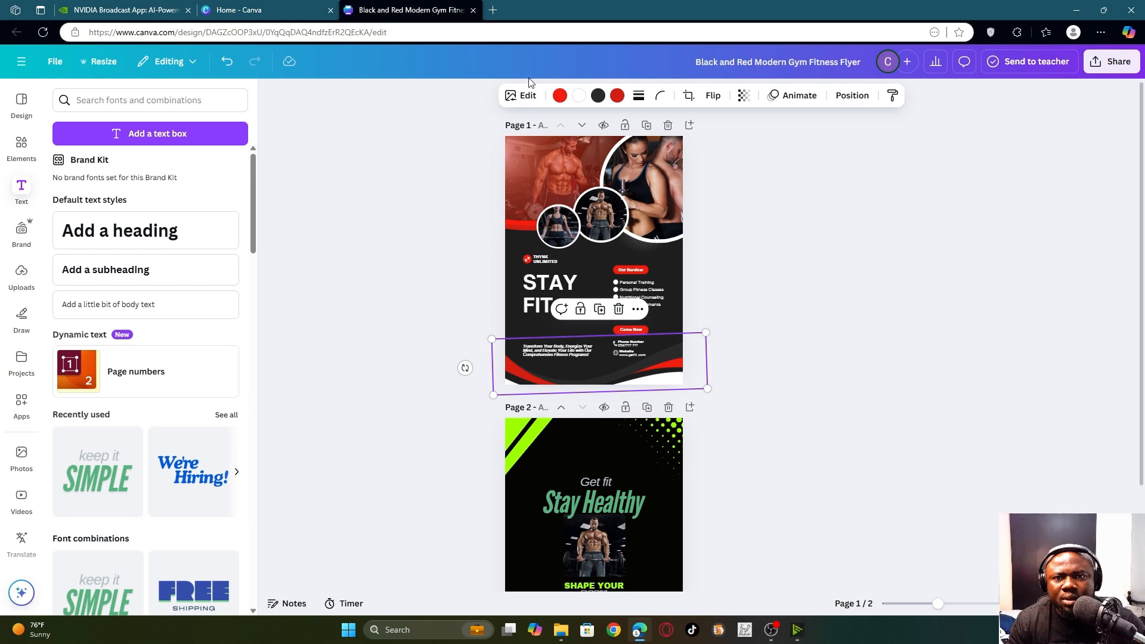
pyautogui.click(559, 96)
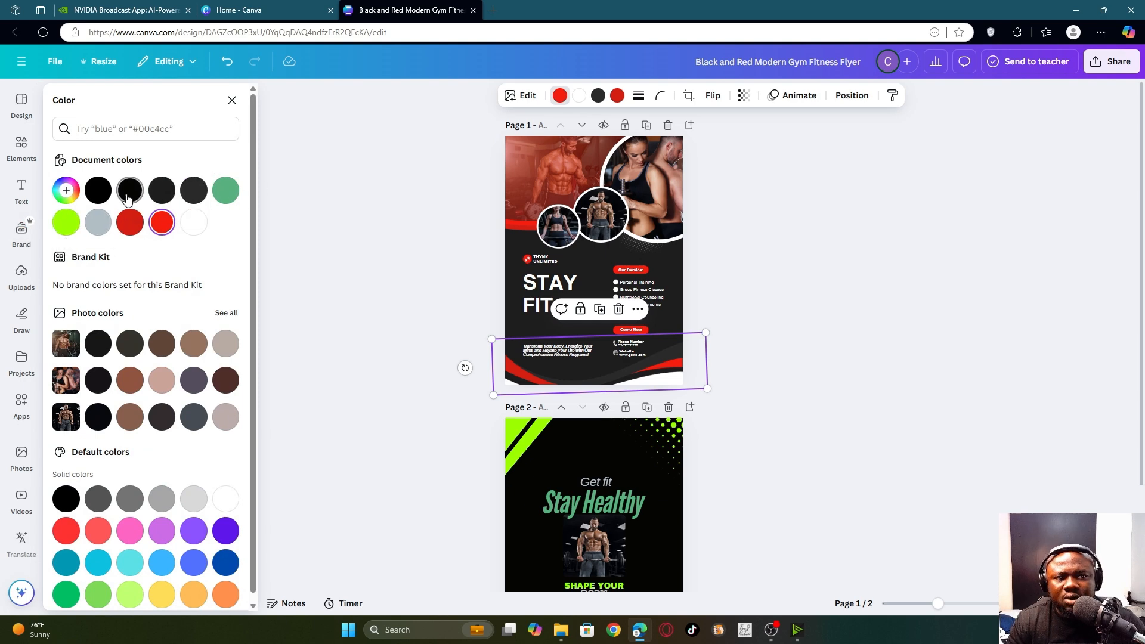
pyautogui.click(67, 222)
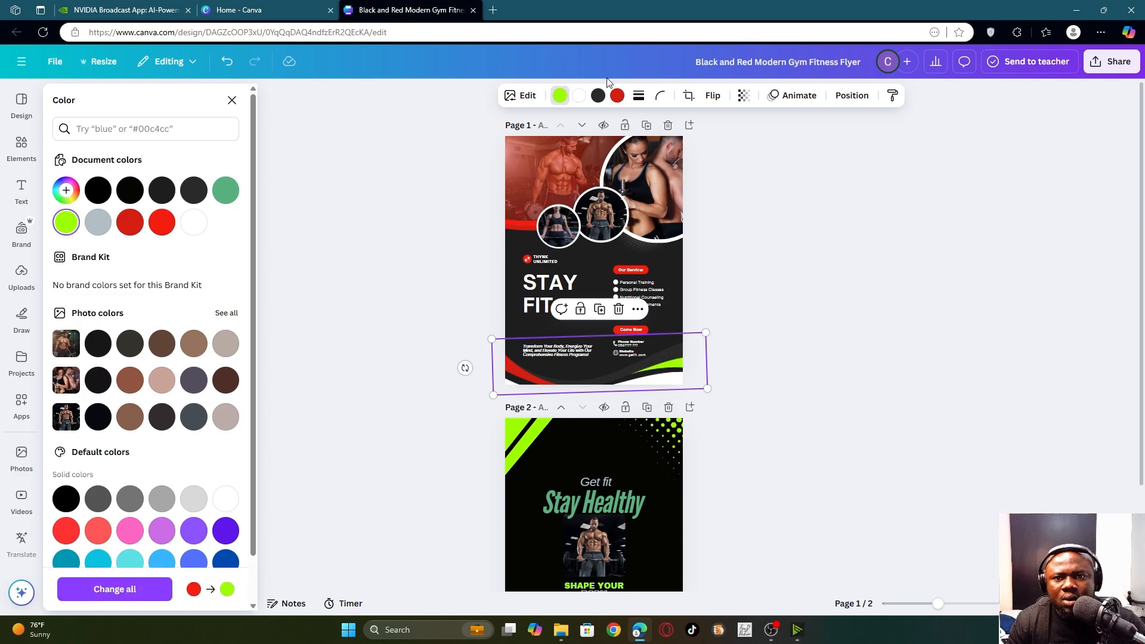
pyautogui.click(616, 97)
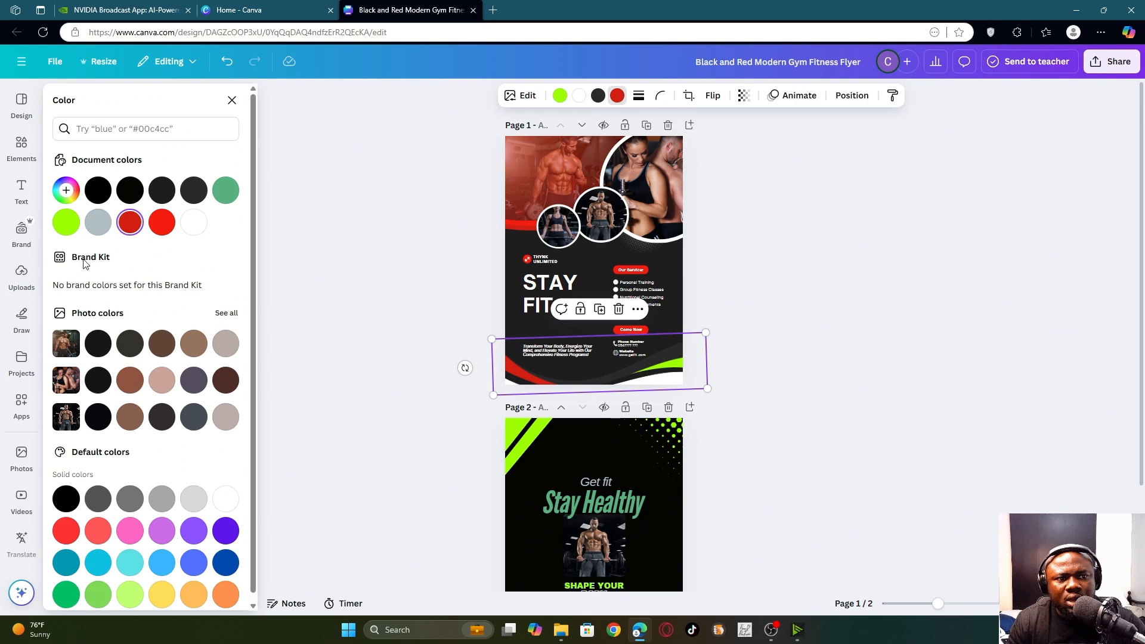
pyautogui.click(67, 218)
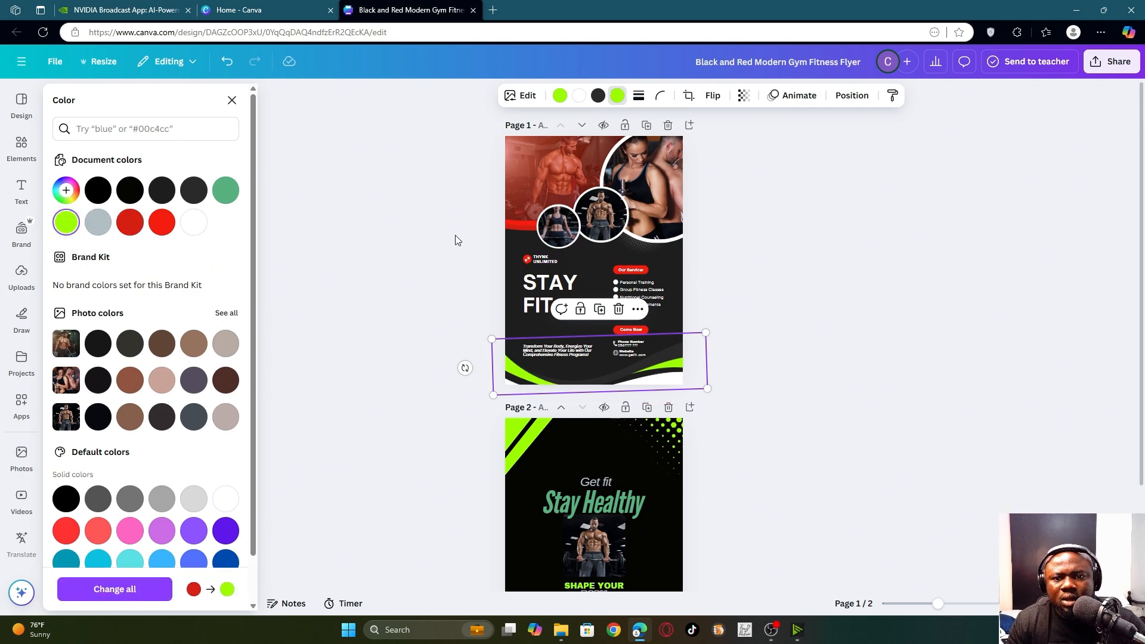
# - Turn the red stripe under page 1's top photo lime
pyautogui.click(514, 224)
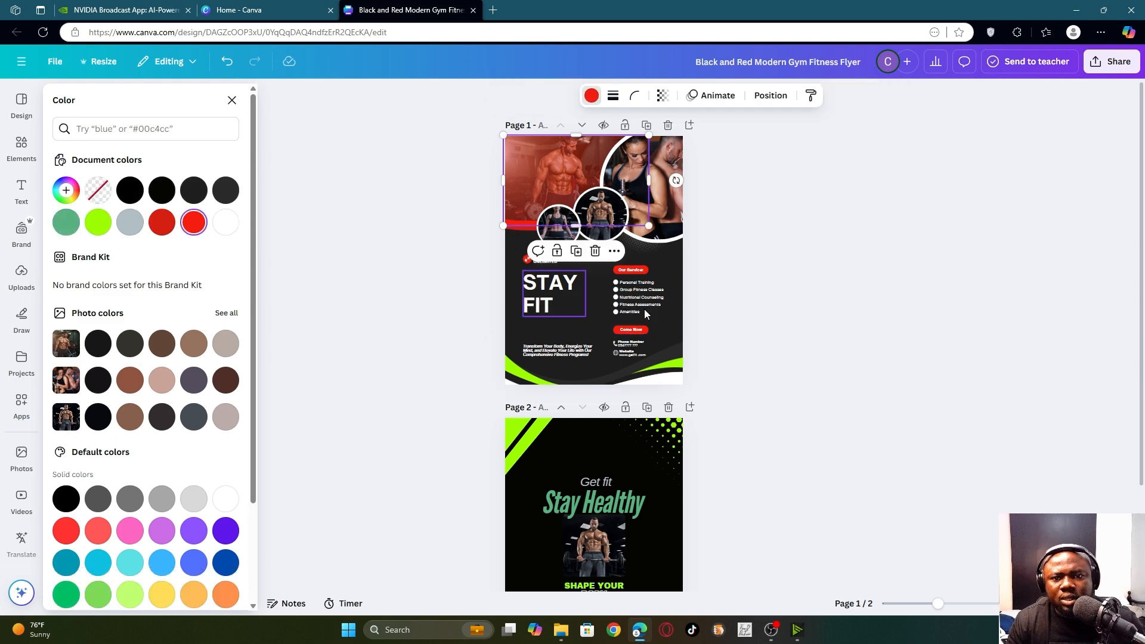
pyautogui.click(957, 610)
pyautogui.scroll(4, 402, 305)
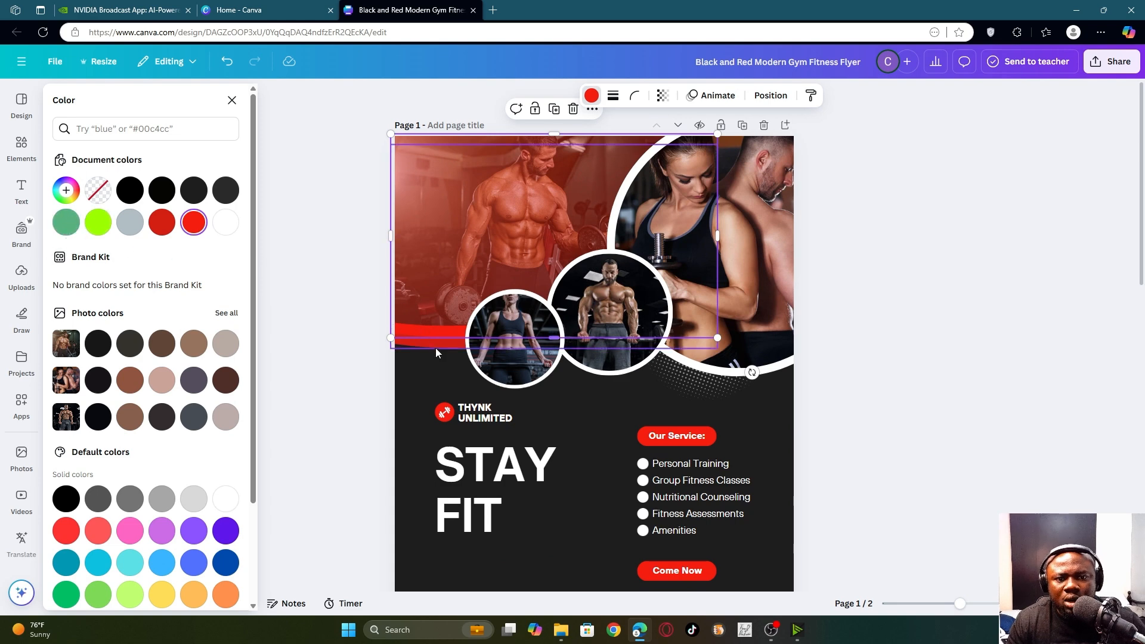
pyautogui.scroll(3, 330, 328)
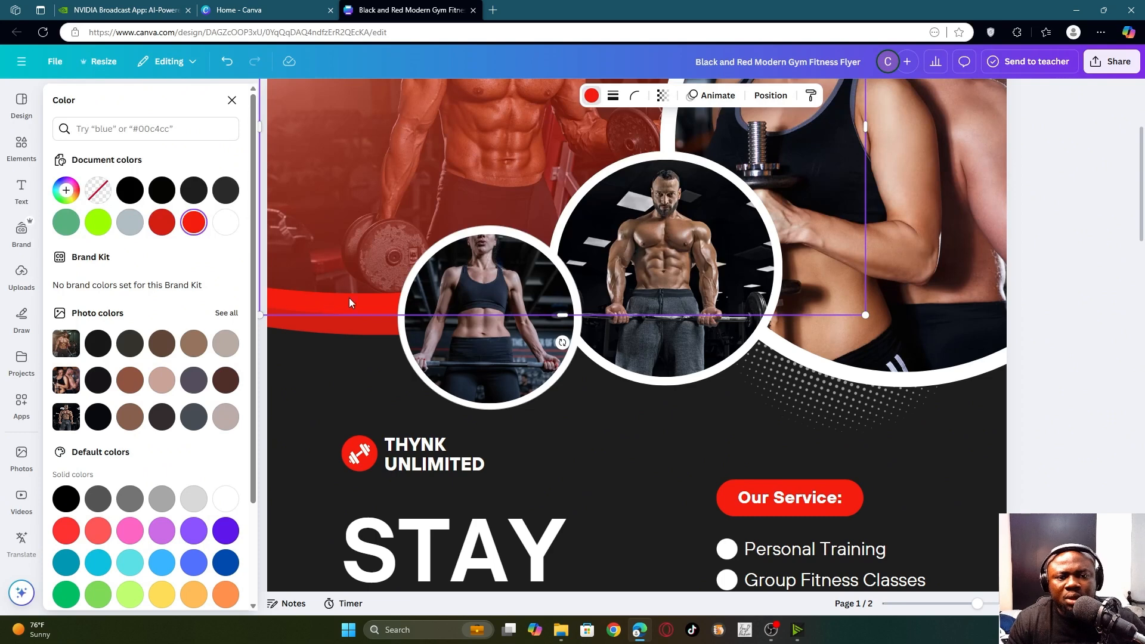
pyautogui.moveTo(977, 604); pyautogui.dragTo(955, 604)
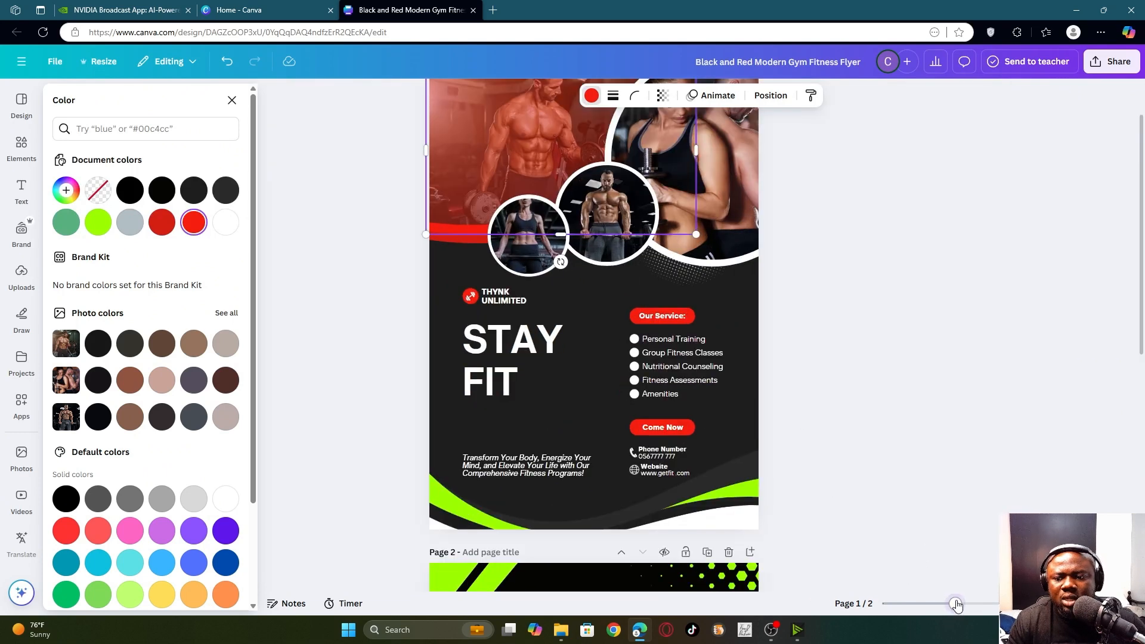
pyautogui.click(99, 223)
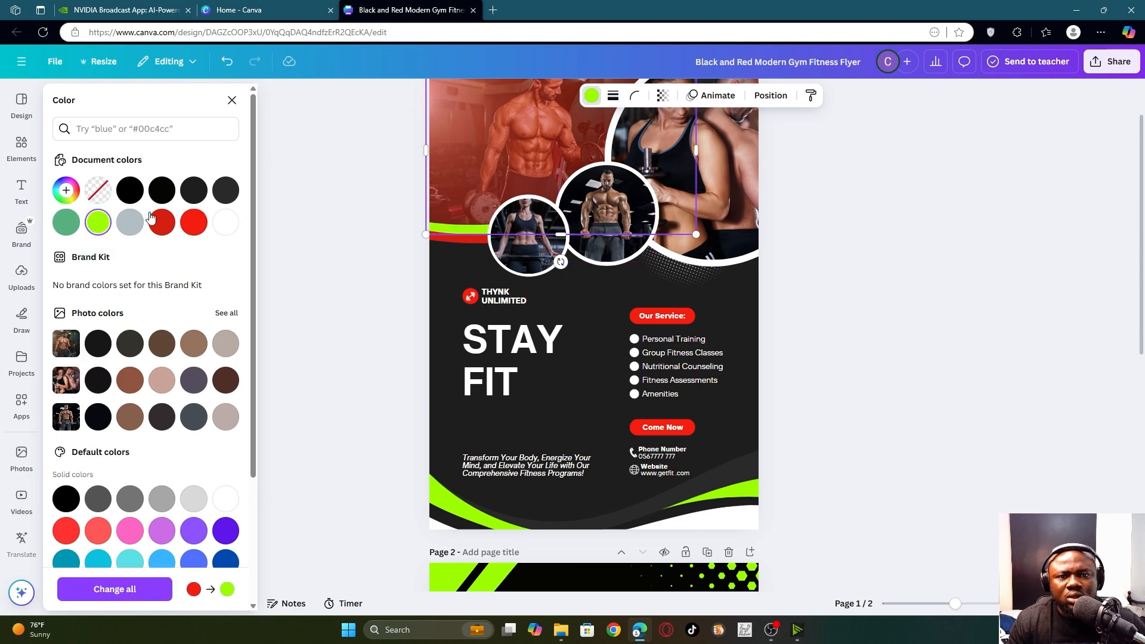
# - Turn the red band beneath the lime stripe mid green
pyautogui.click(473, 241)
pyautogui.click(66, 231)
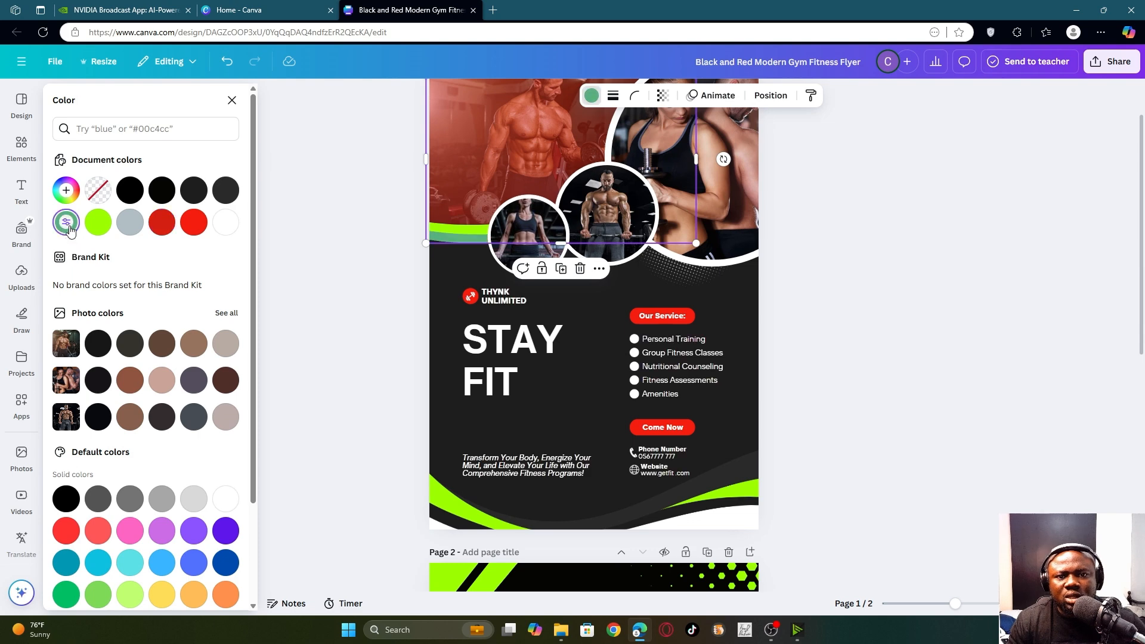
pyautogui.scroll(2, 796, 266)
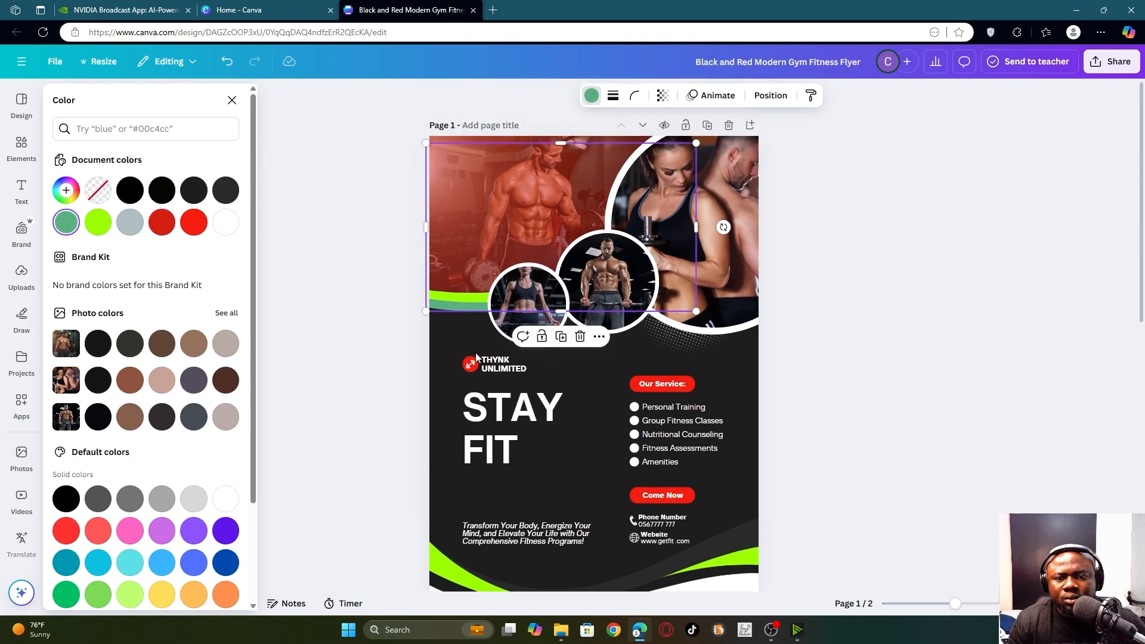
# - Make the 'Our Service:' button mid green
pyautogui.click(687, 389)
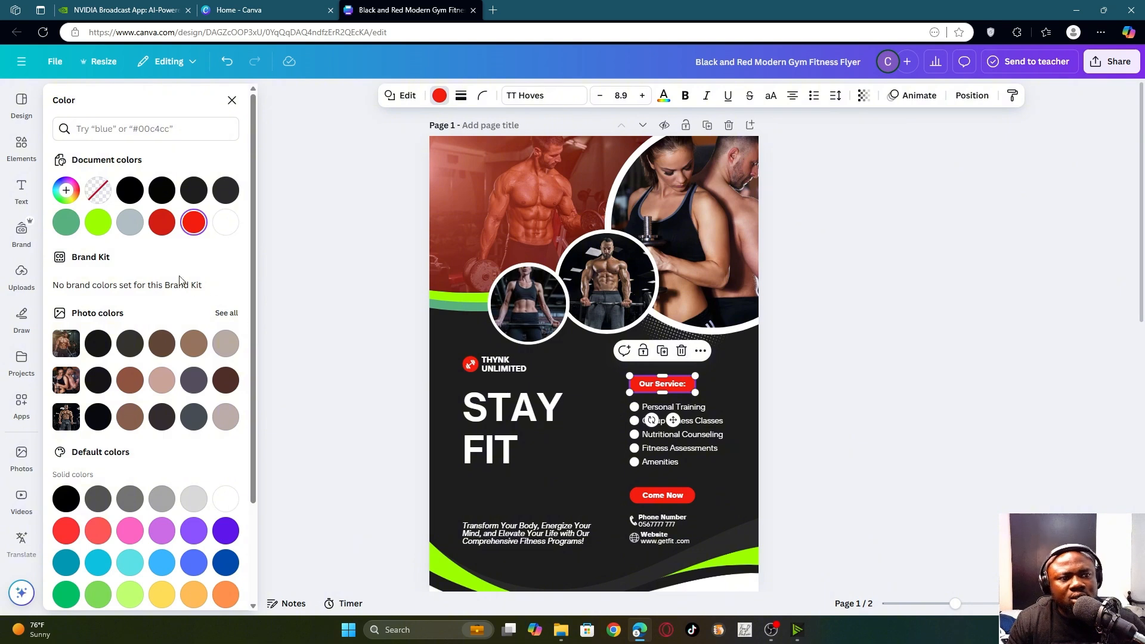
pyautogui.click(66, 223)
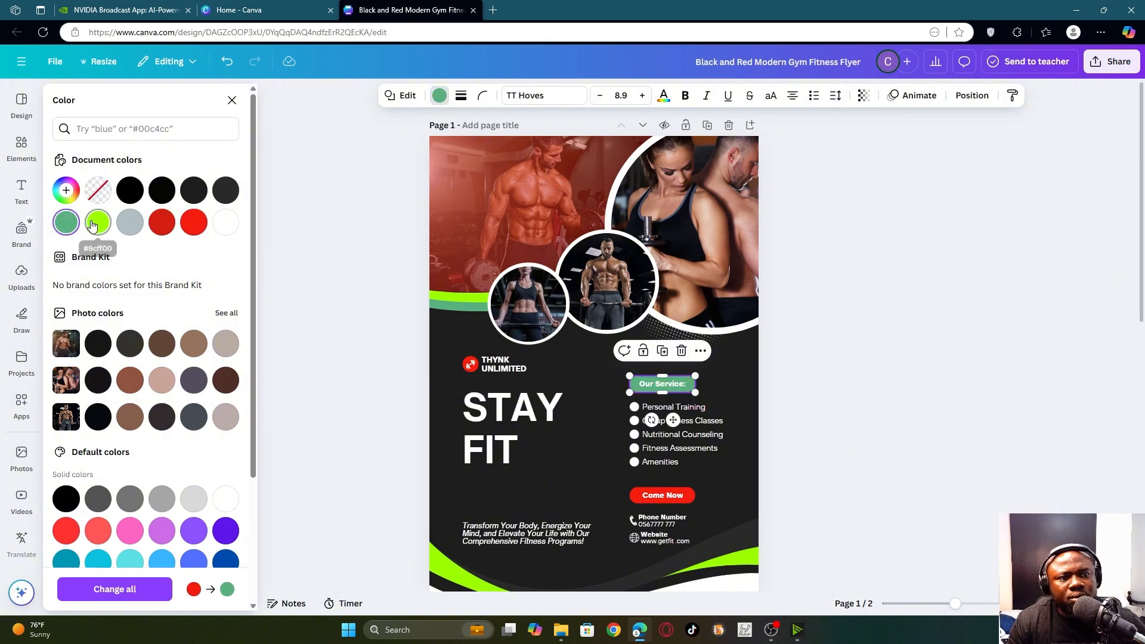
pyautogui.click(98, 222)
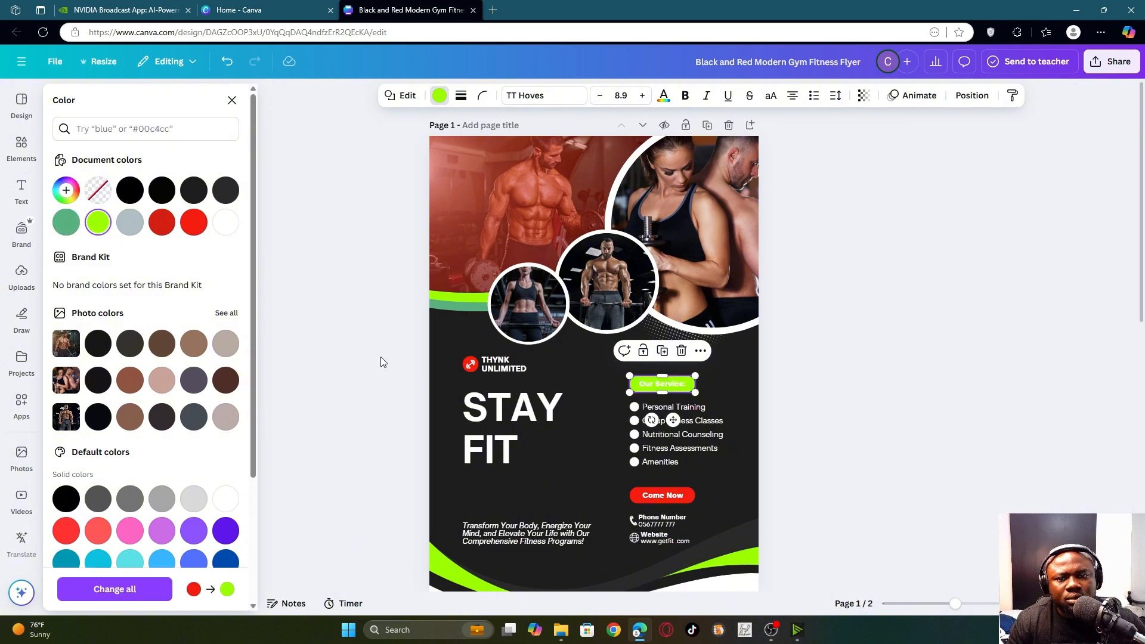
pyautogui.click(59, 231)
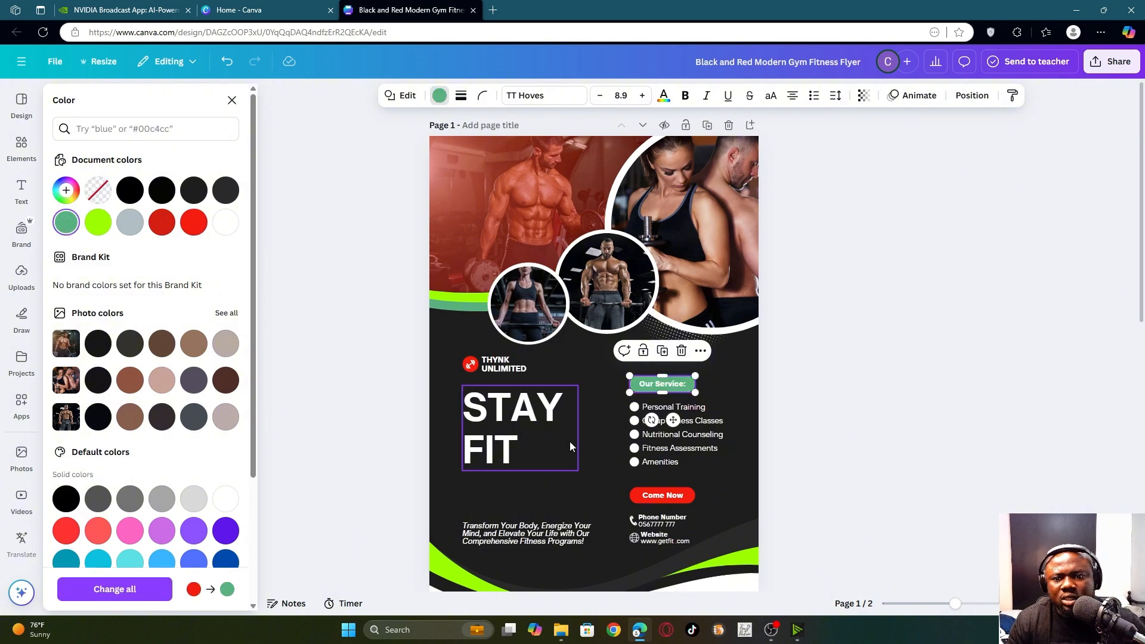
# - Make the 'Come Now' button mid green
pyautogui.click(692, 492)
pyautogui.click(66, 223)
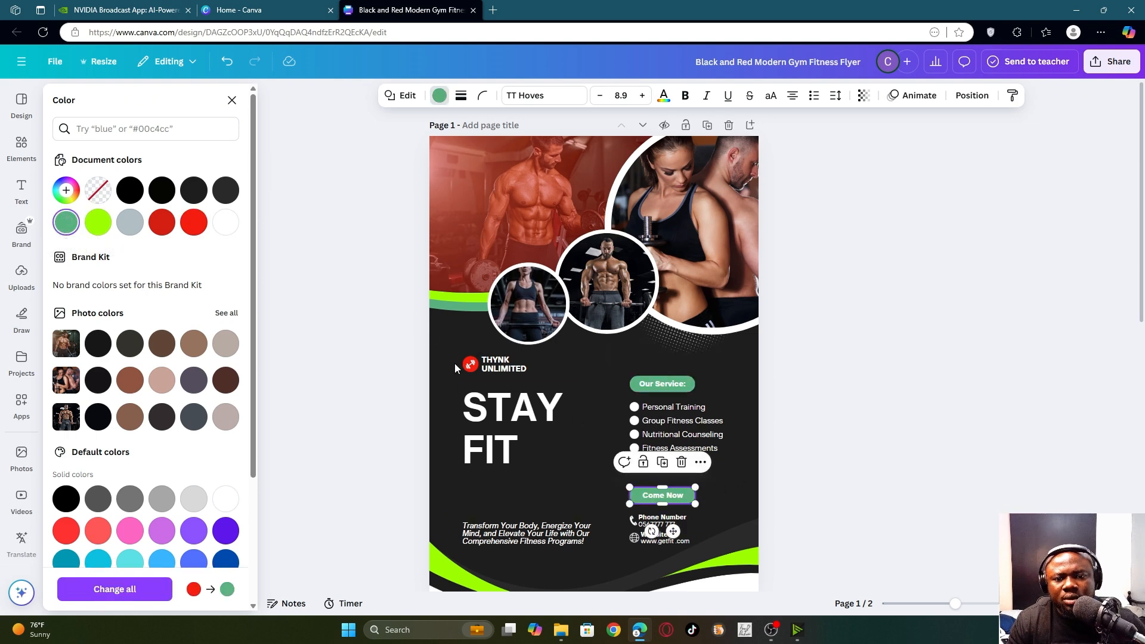
pyautogui.click(469, 370)
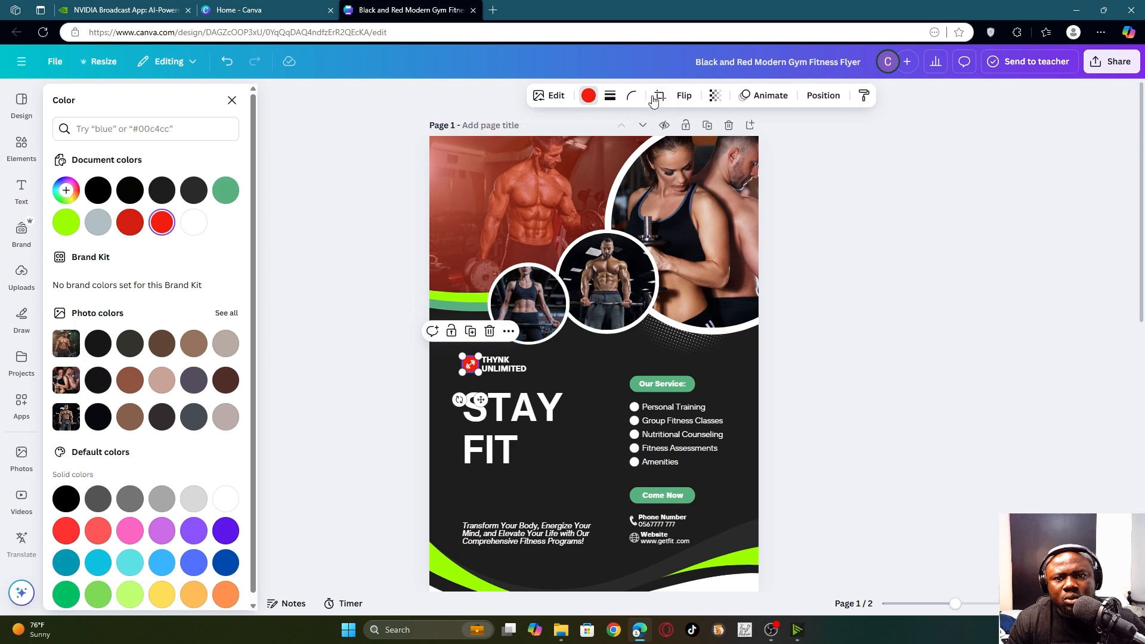
# - Recolour the THYNK logo icon mid green
pyautogui.click(67, 222)
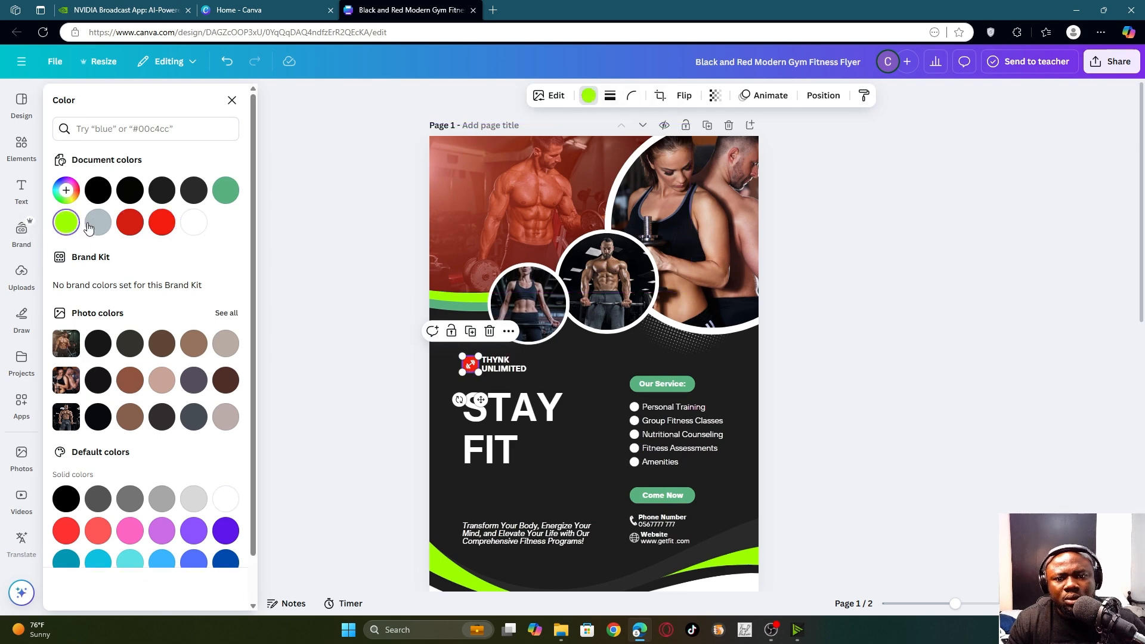
pyautogui.click(225, 191)
pyautogui.scroll(-3, 775, 379)
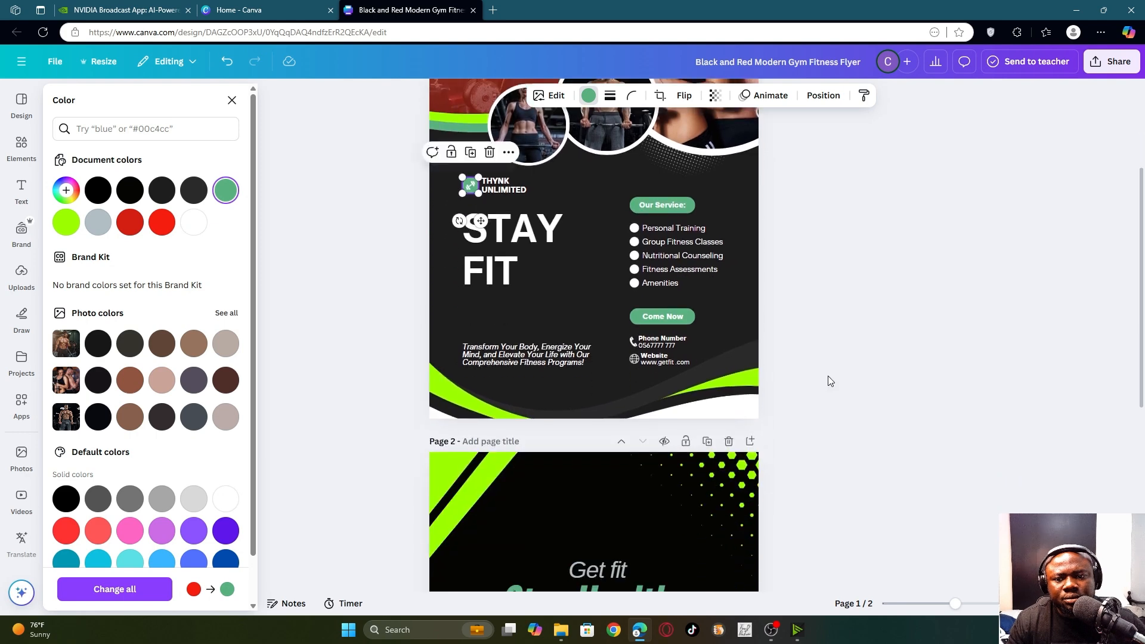
pyautogui.scroll(3, 820, 375)
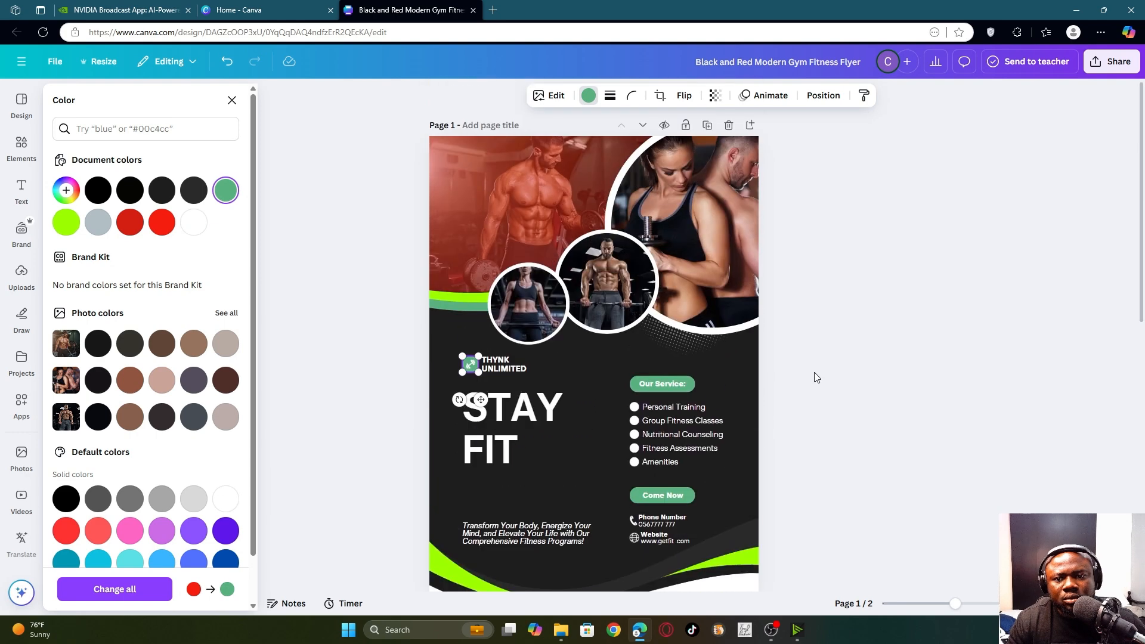
# - Reposition the top photo overlay and tint it lime green #9cff00
pyautogui.click(487, 210)
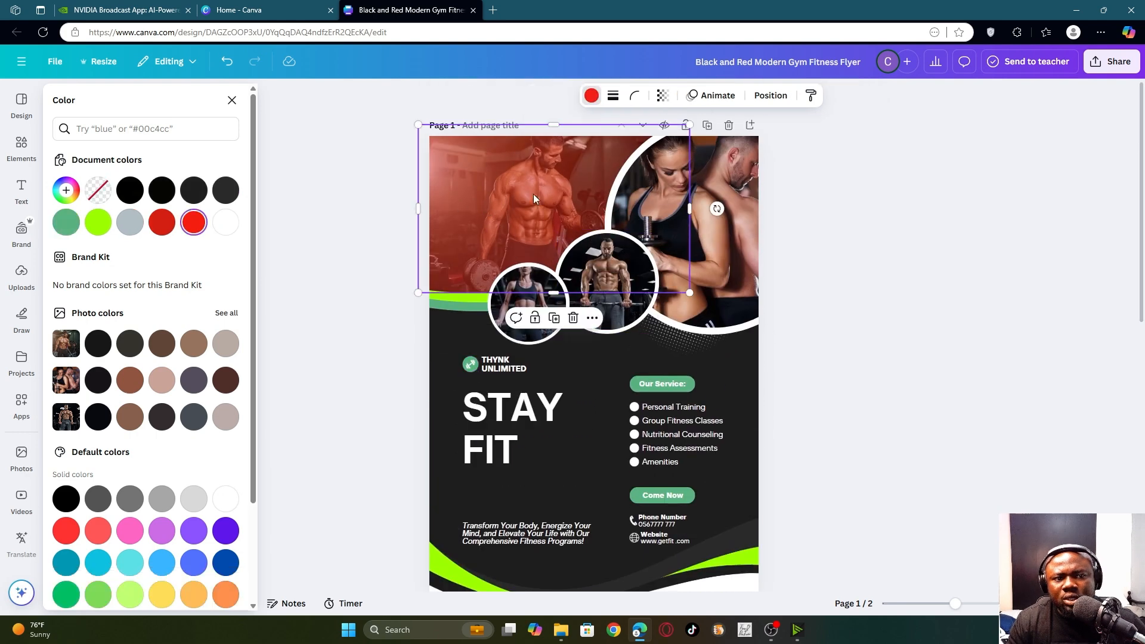
pyautogui.moveTo(529, 220); pyautogui.dragTo(500, 249)
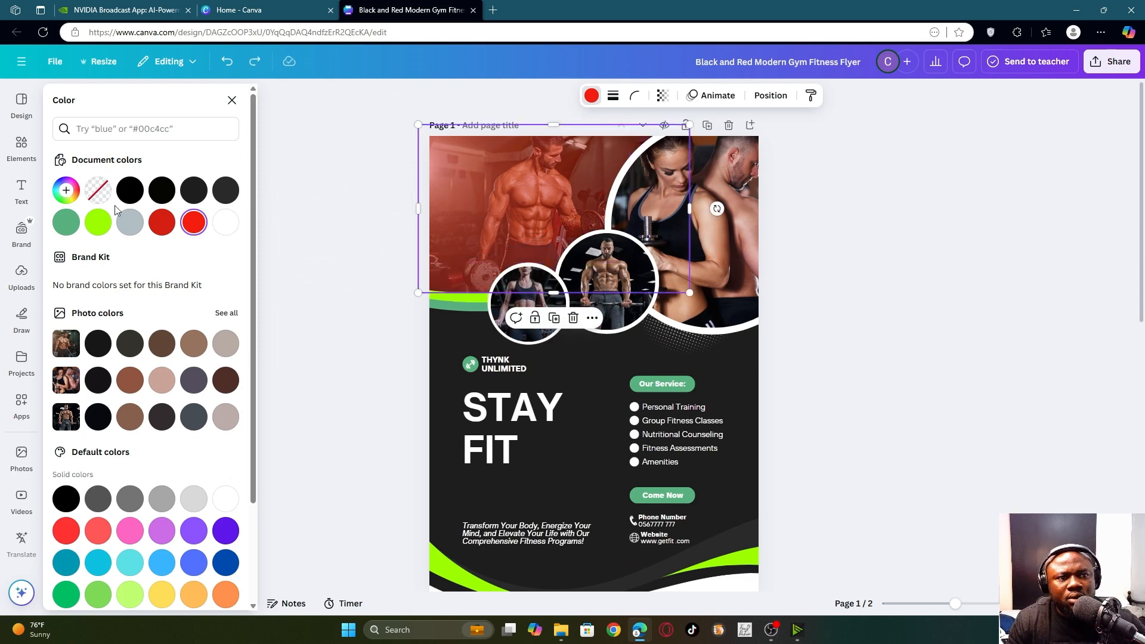
pyautogui.click(98, 222)
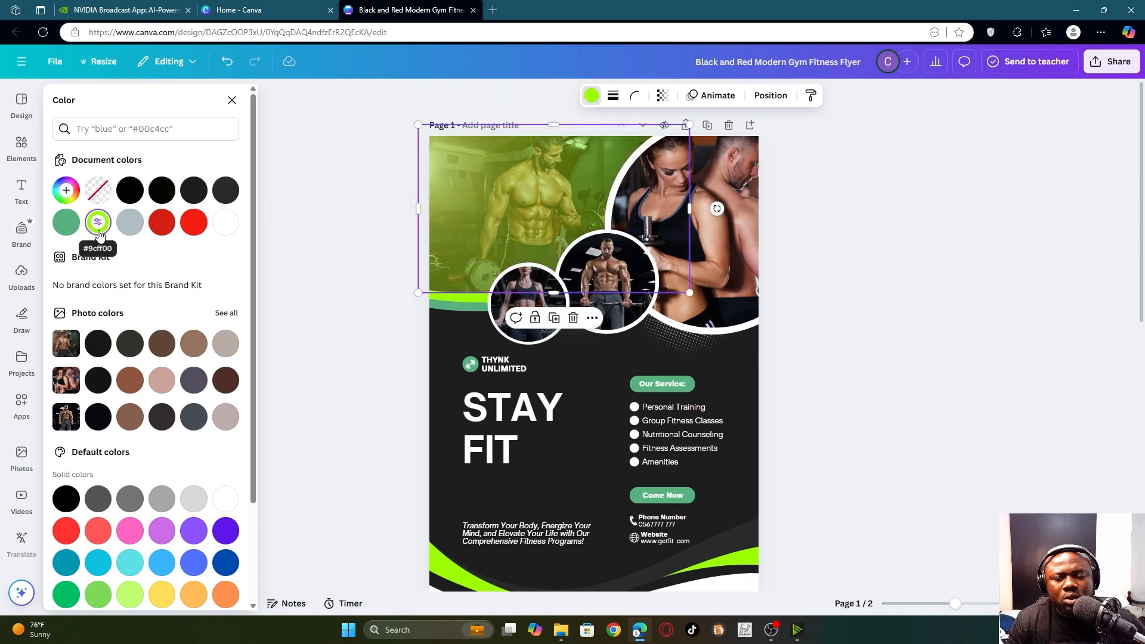
pyautogui.click(783, 297)
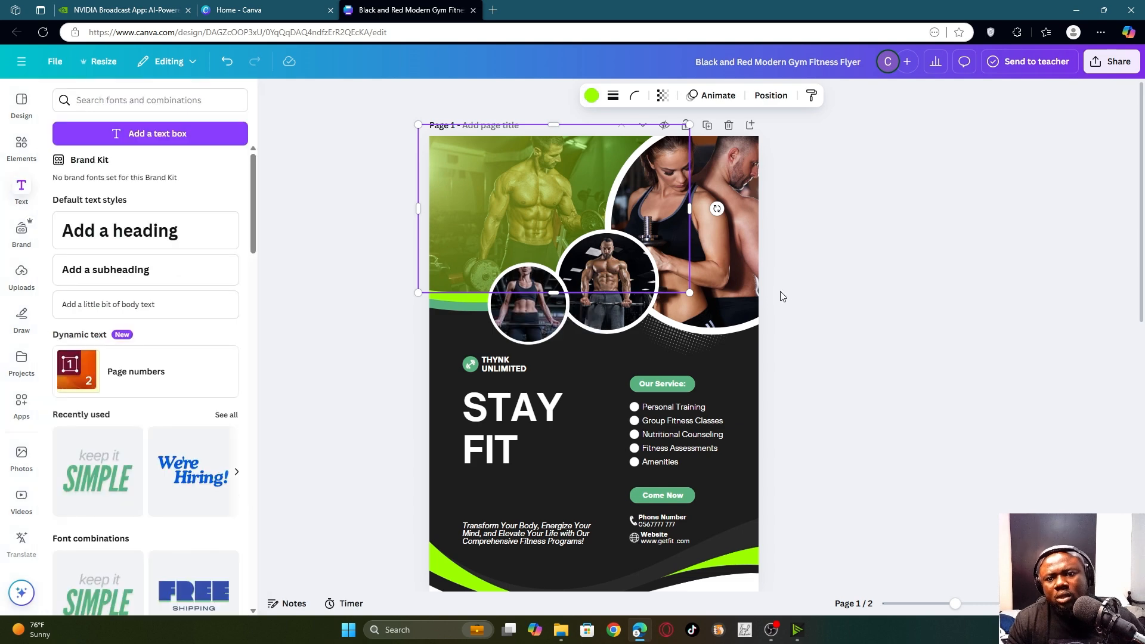
pyautogui.scroll(-4, 776, 313)
pyautogui.click(508, 231)
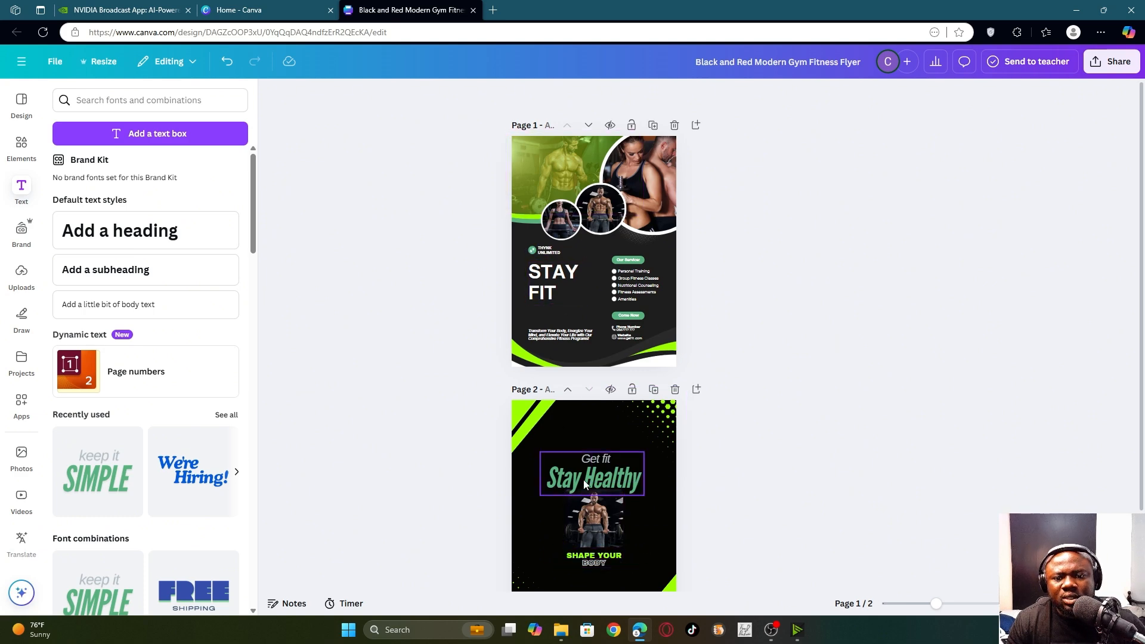
pyautogui.scroll(-2, 632, 453)
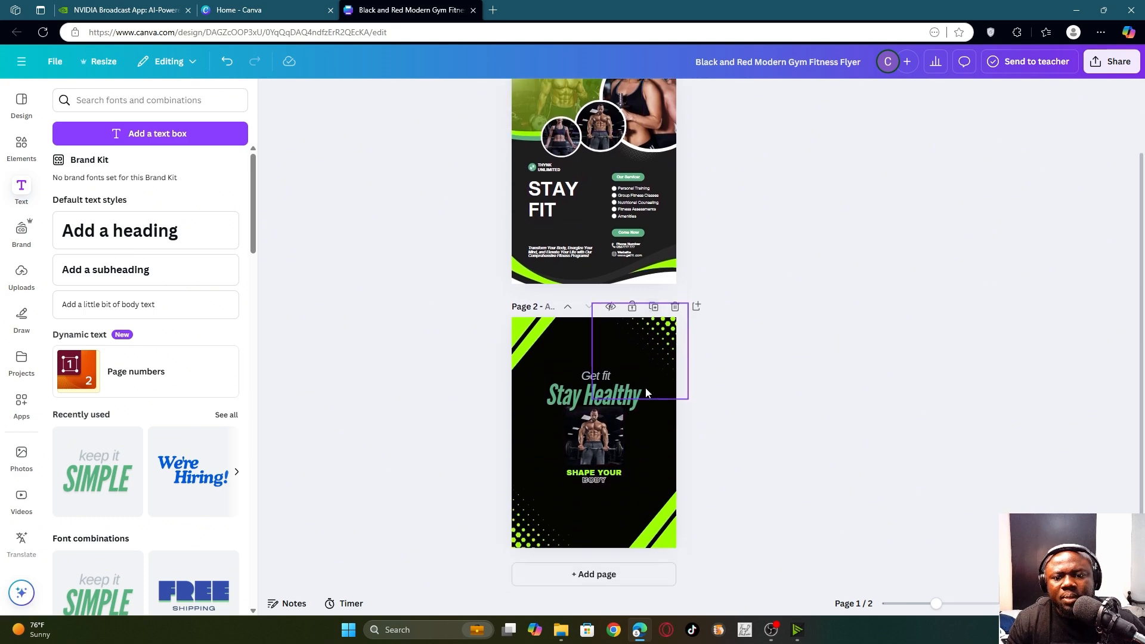
pyautogui.scroll(2, 739, 381)
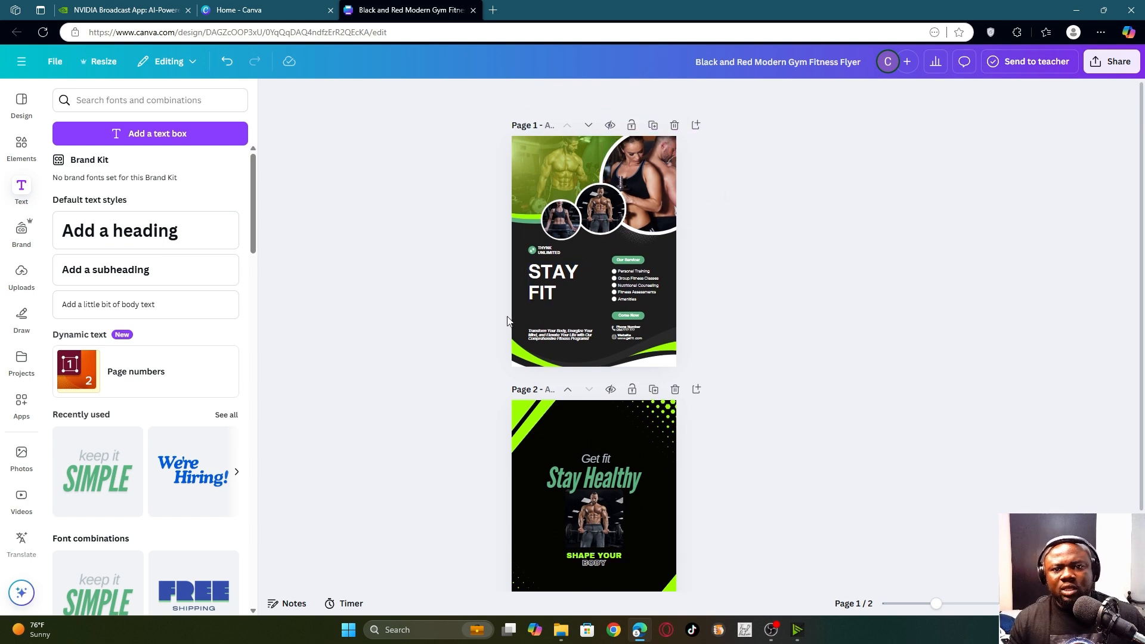
pyautogui.click(553, 277)
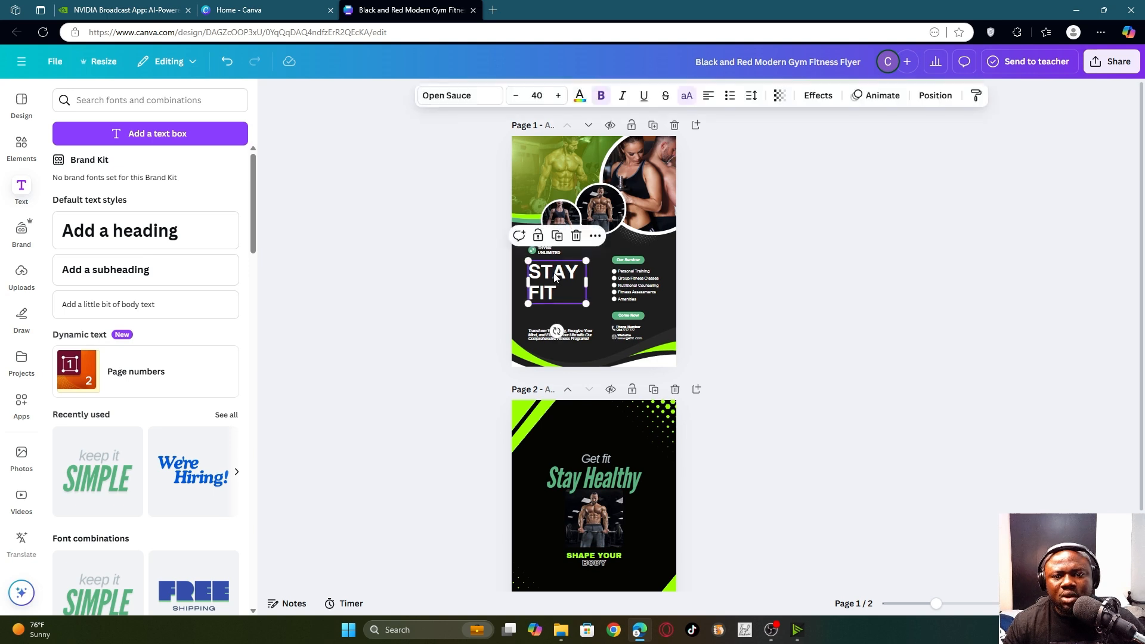
# - Set the STAY FIT heading to Anton after trying Archivo Black and Bernoru
pyautogui.click(478, 98)
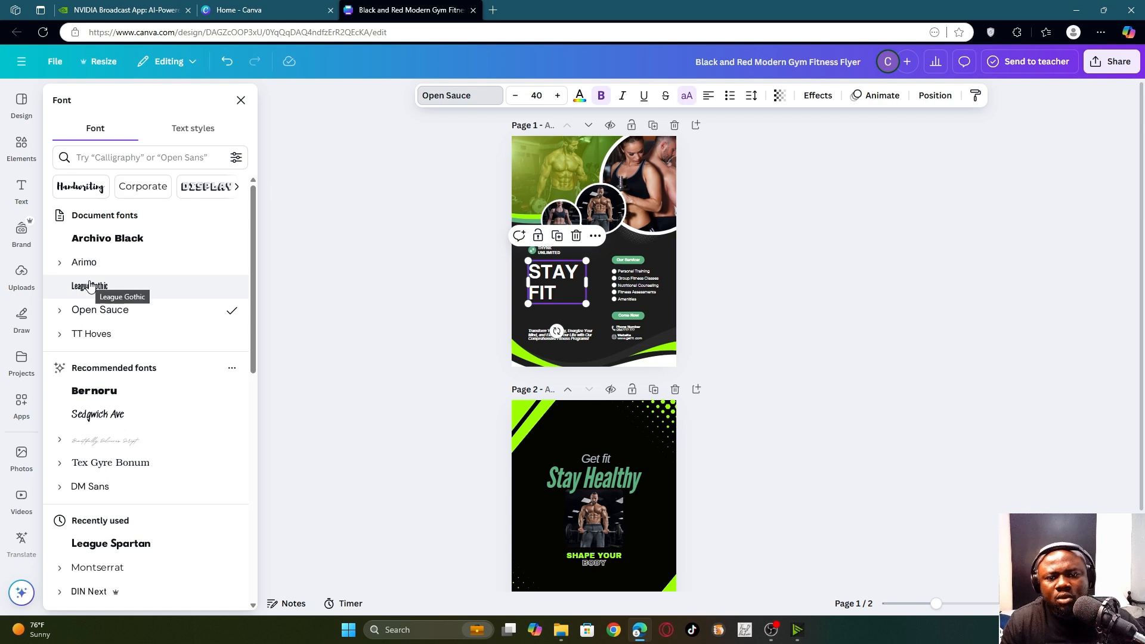
pyautogui.click(122, 240)
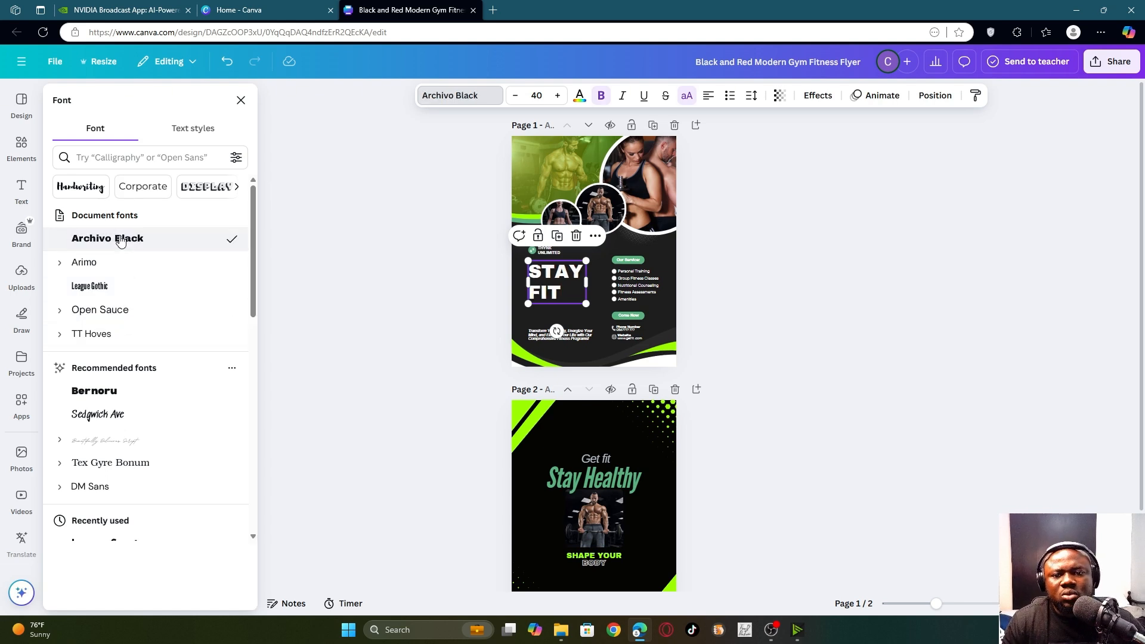
pyautogui.scroll(-2, 119, 310)
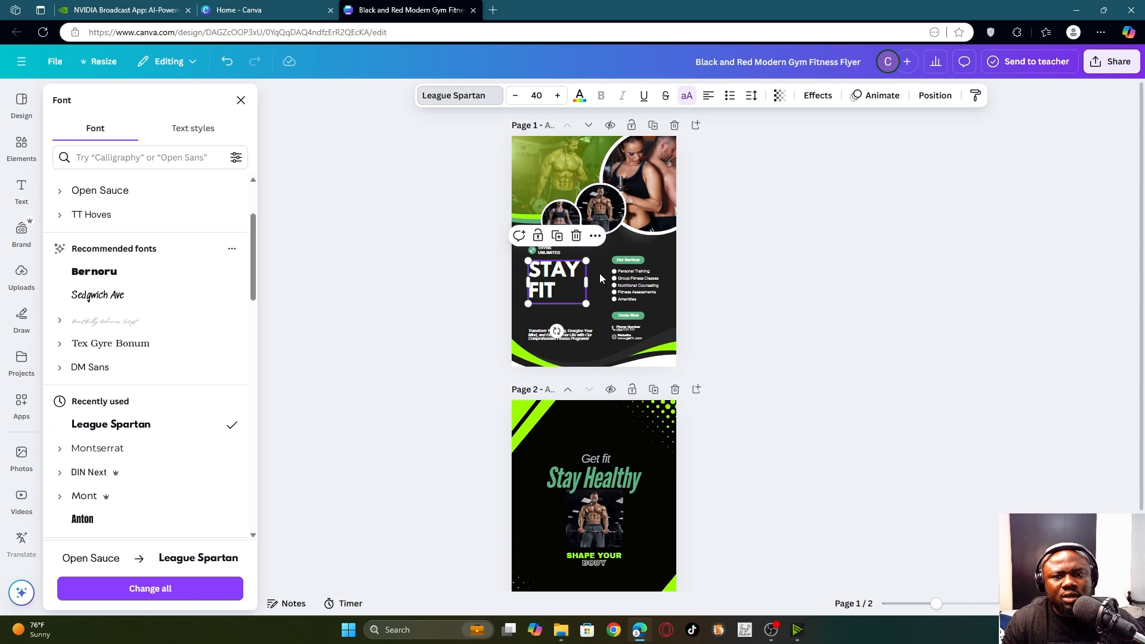
pyautogui.scroll(3, 601, 270)
pyautogui.scroll(1, 601, 271)
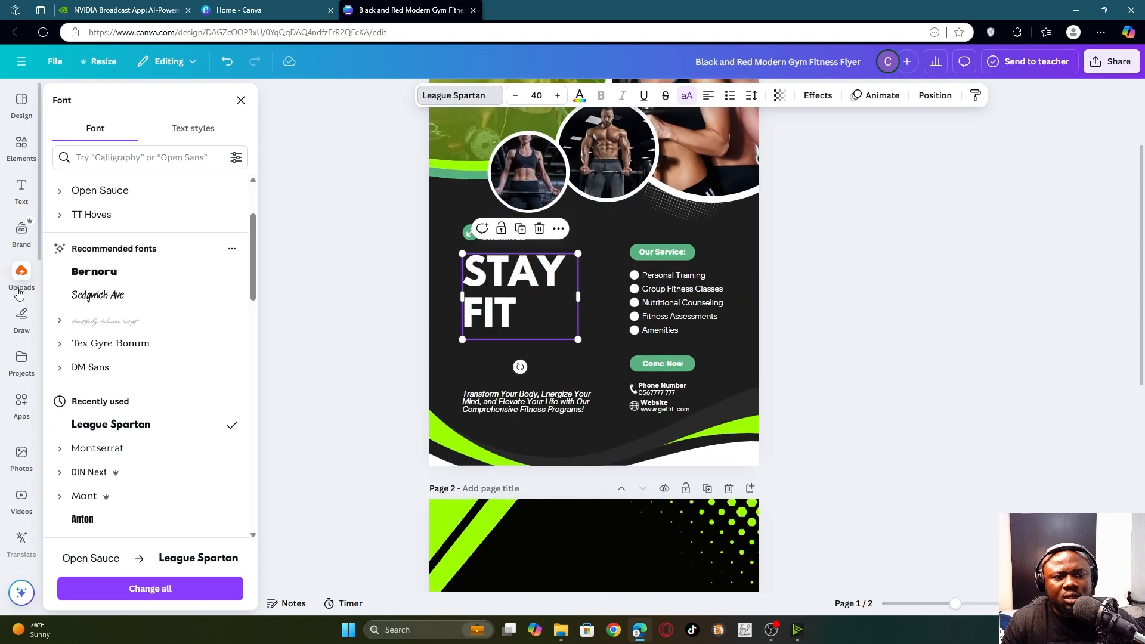
pyautogui.click(100, 276)
pyautogui.scroll(-5, 102, 274)
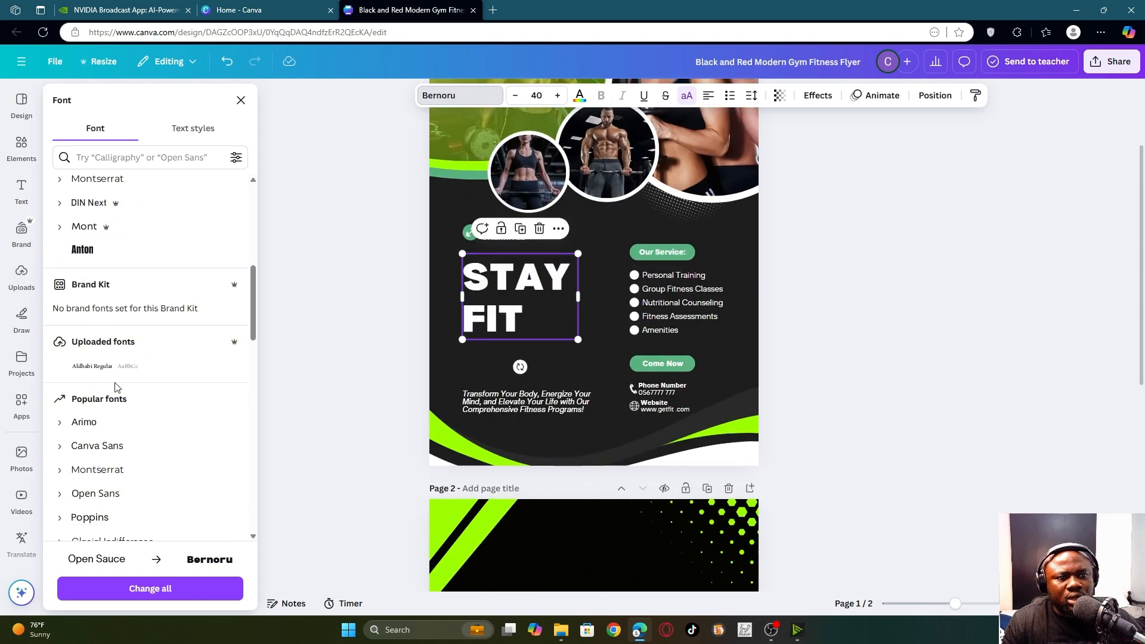
pyautogui.click(91, 222)
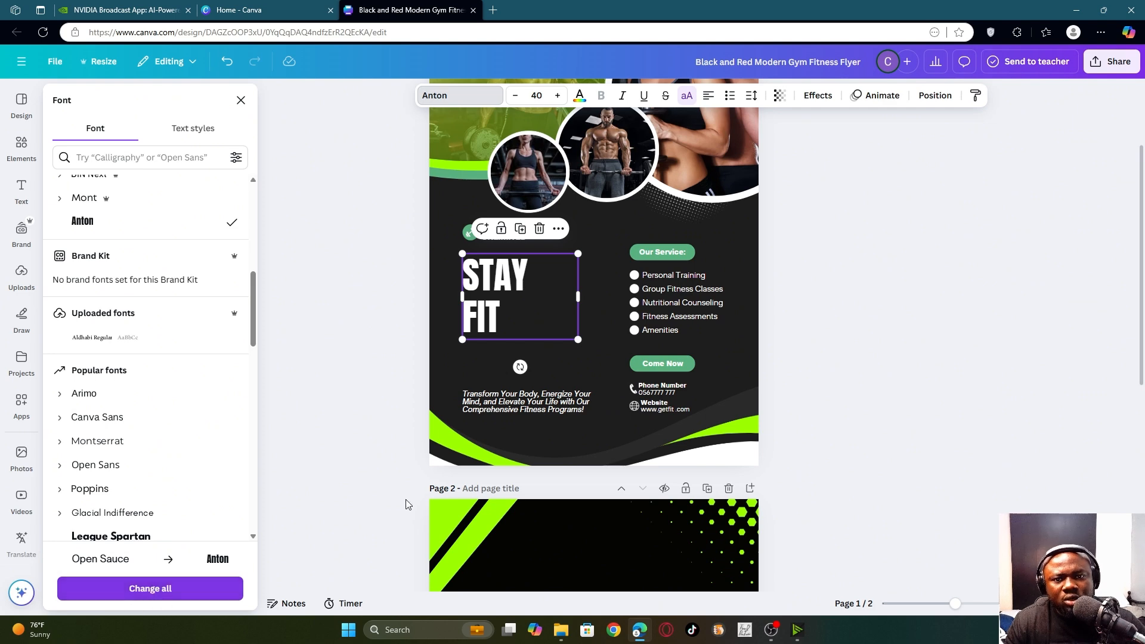
# - Change all Open Sauce text in the design to Anton
pyautogui.keyDown('ctrl'); pyautogui.scroll(-3, 673, 409); pyautogui.keyUp('ctrl')
pyautogui.scroll(-3, 672, 412)
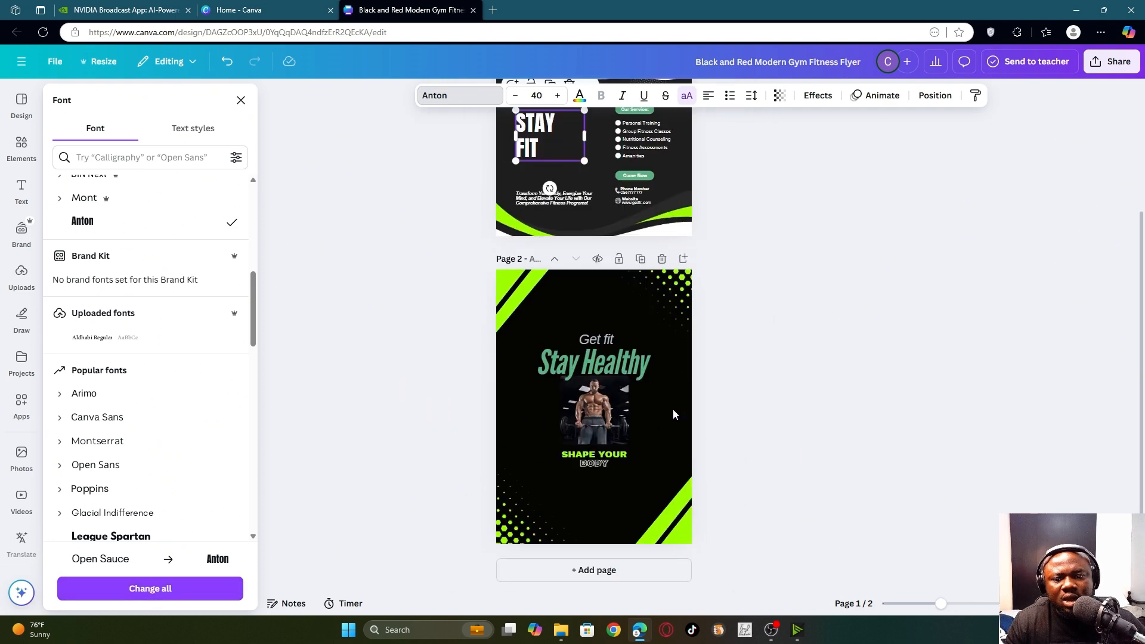
pyautogui.scroll(3, 673, 410)
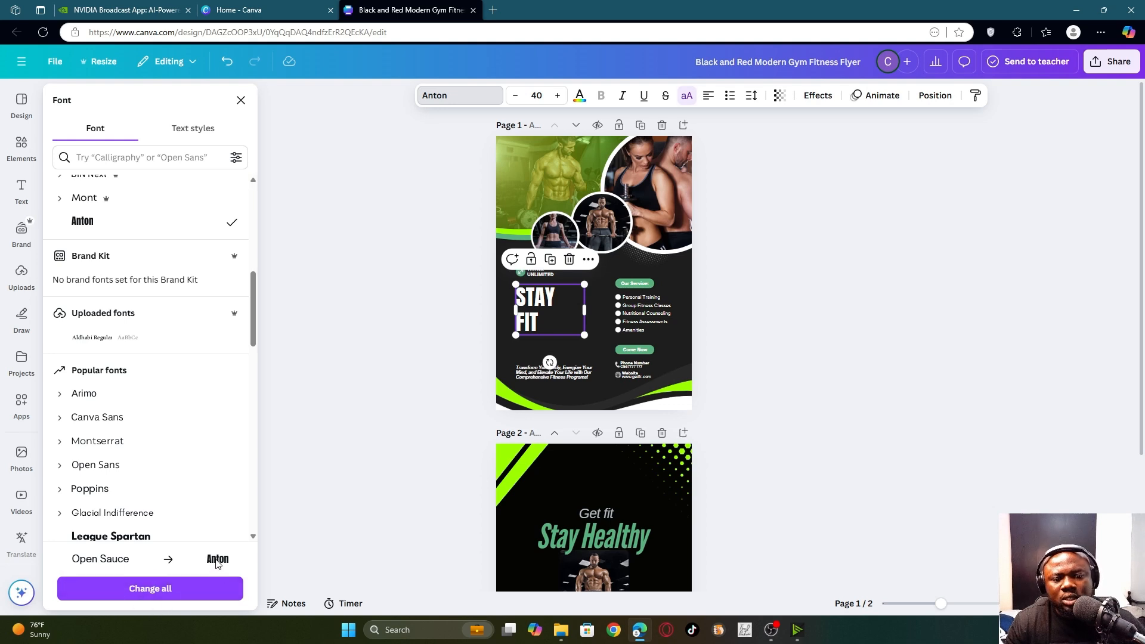
pyautogui.click(147, 596)
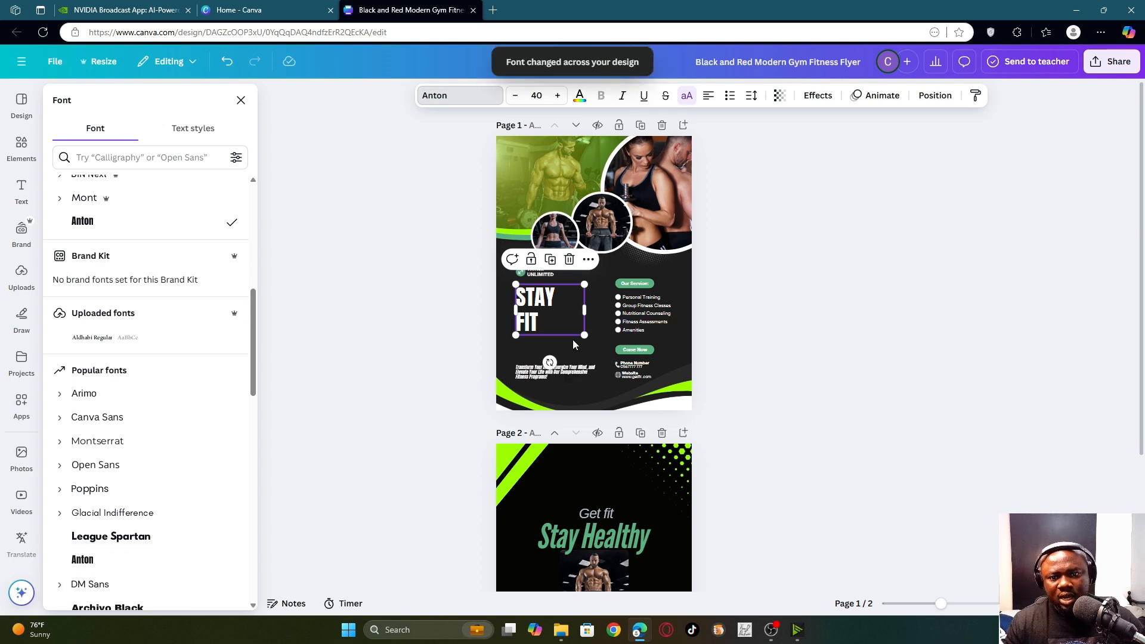
# - Enlarge the STAY FIT heading from size 40 to 53.5 and narrow its text box
pyautogui.scroll(5, 571, 336)
pyautogui.scroll(-4, 567, 323)
pyautogui.scroll(4, 567, 316)
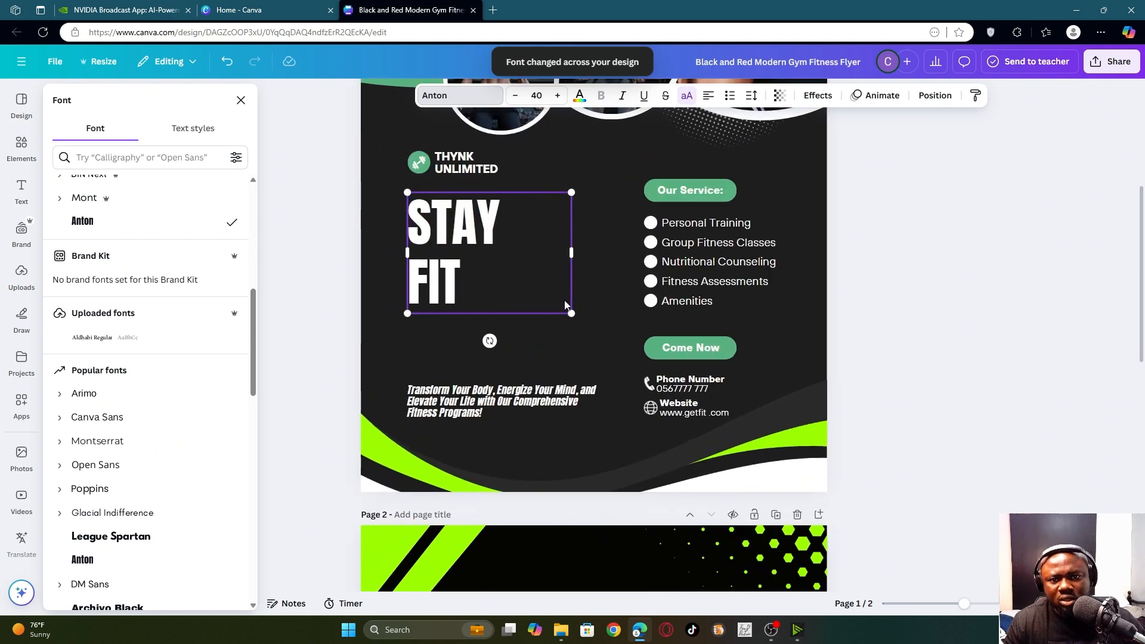
pyautogui.scroll(2, 562, 295)
pyautogui.scroll(-5, 564, 295)
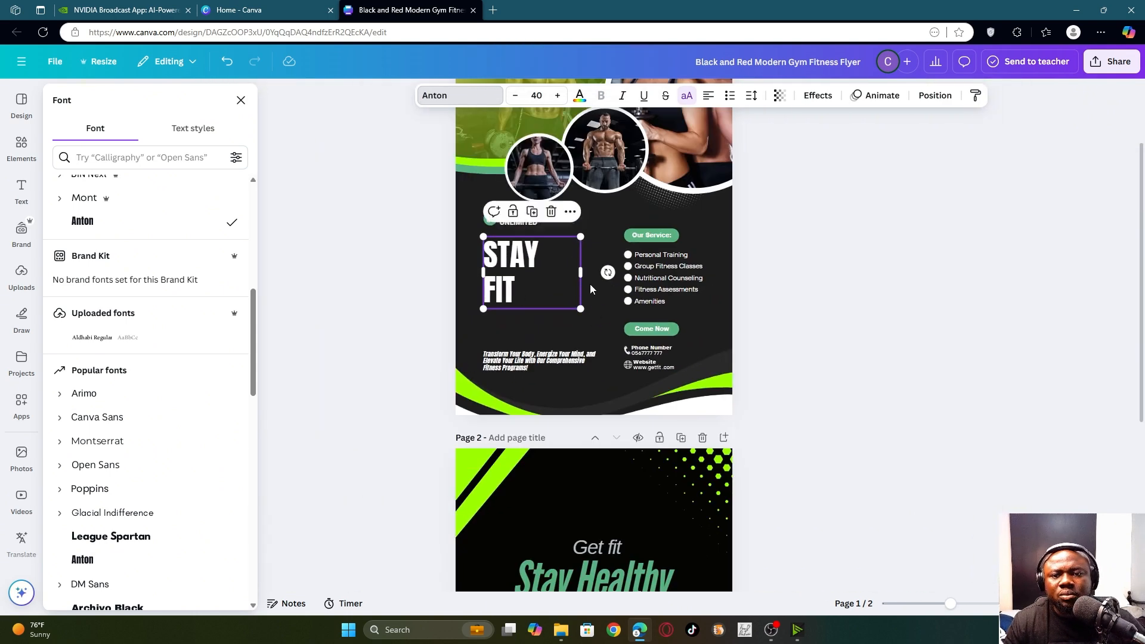
pyautogui.moveTo(580, 309); pyautogui.dragTo(613, 332)
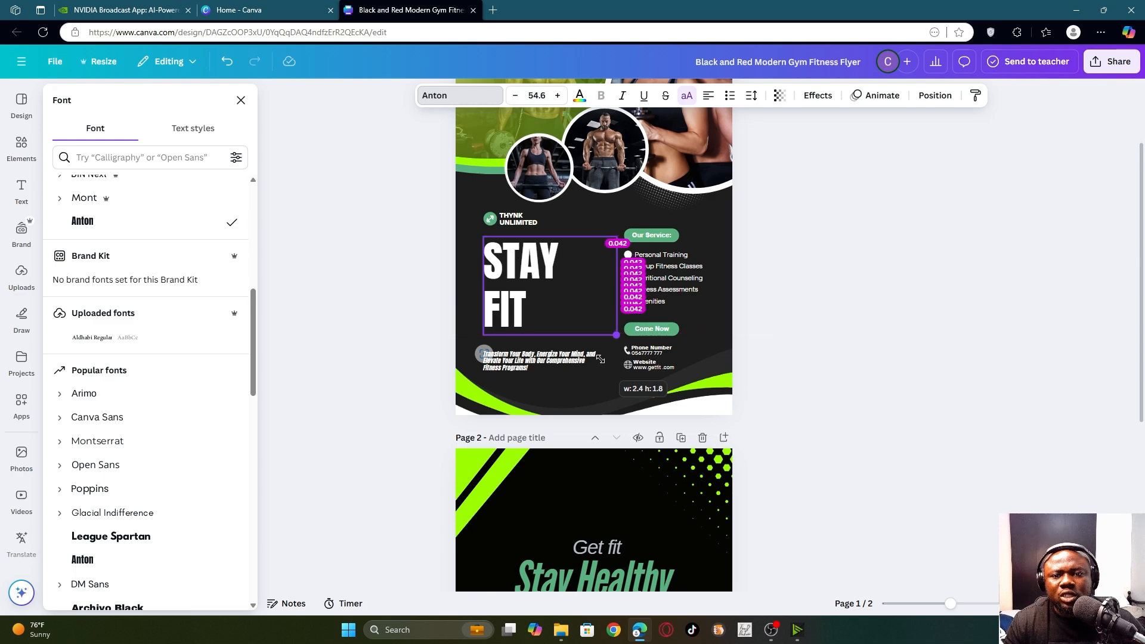
pyautogui.moveTo(617, 286); pyautogui.dragTo(575, 295)
pyautogui.scroll(-2, 571, 307)
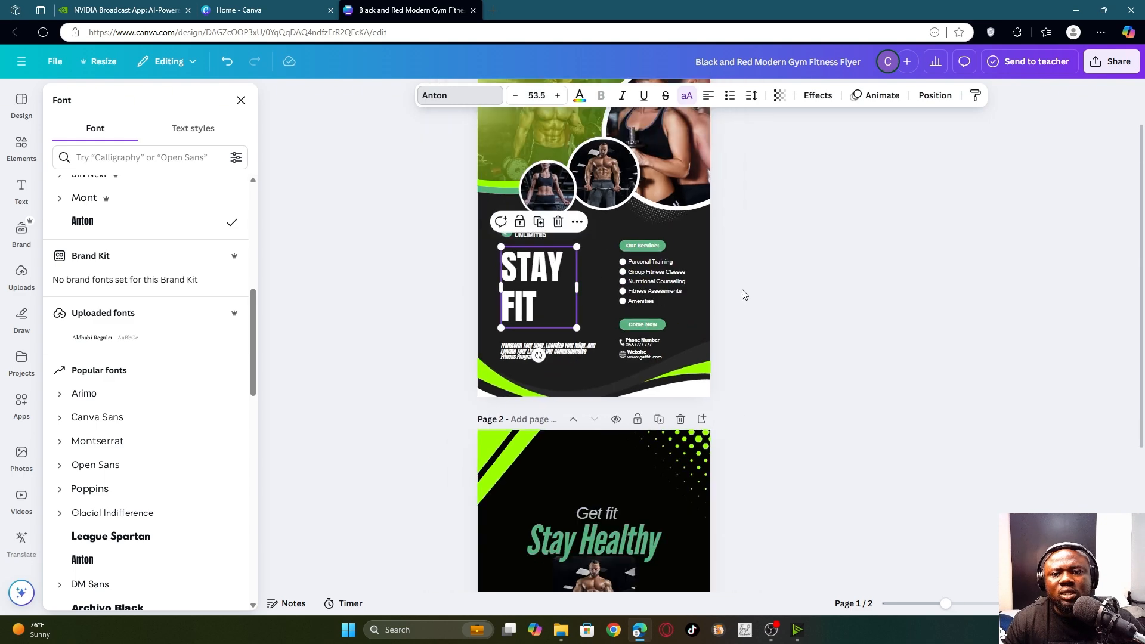
pyautogui.scroll(2, 658, 245)
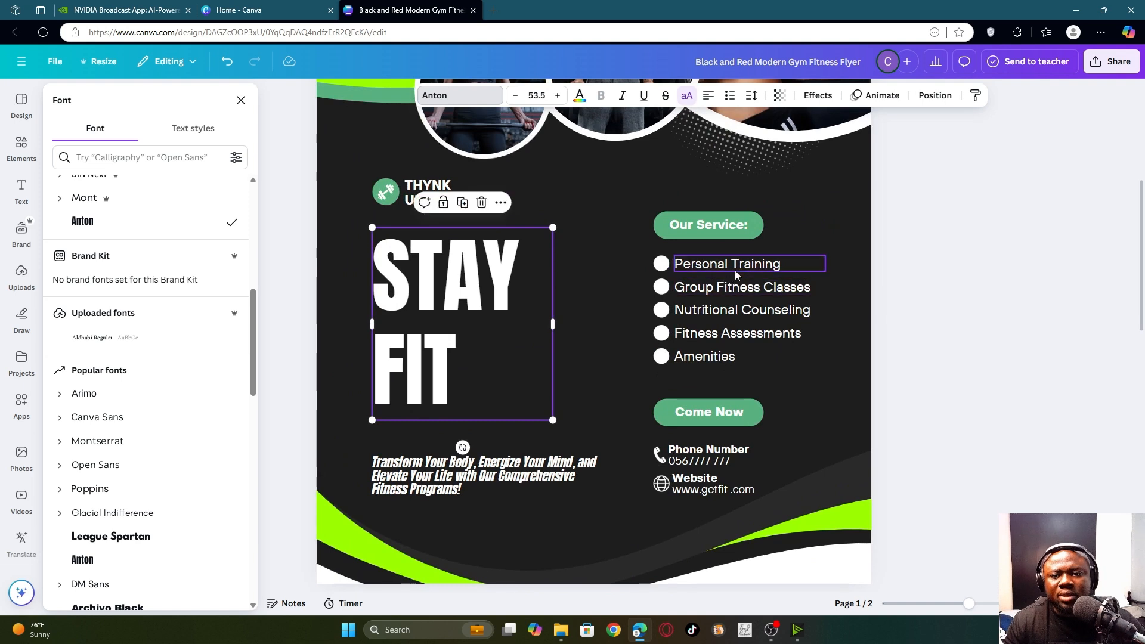
pyautogui.scroll(3, 752, 271)
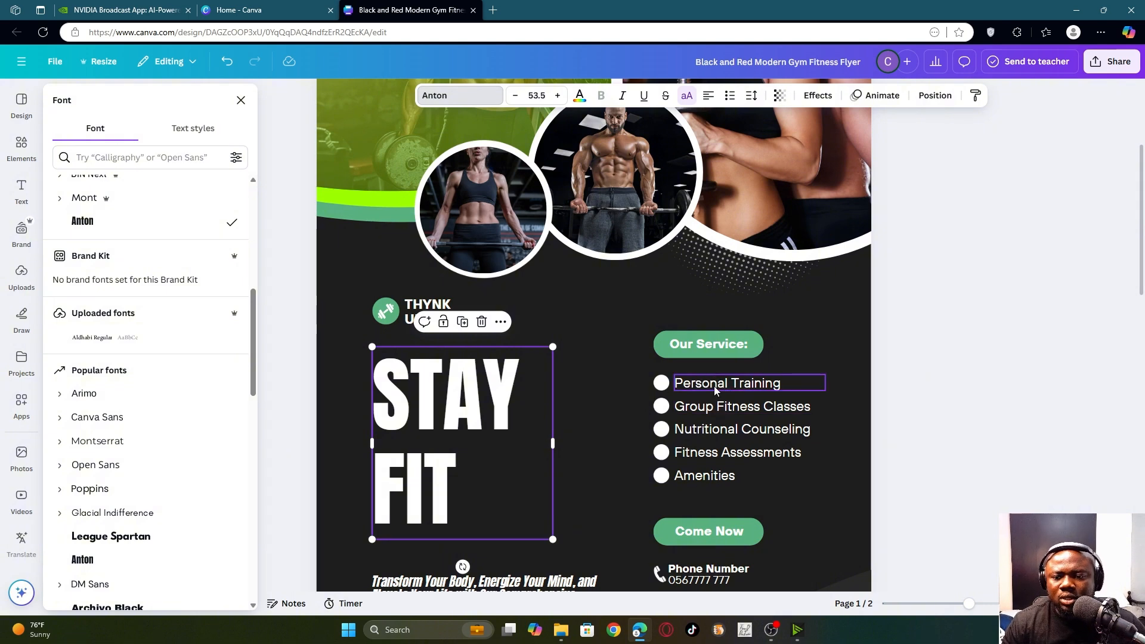
# - Replace the Personal Training bullet text with 'Group fitness Class'
pyautogui.click(716, 390)
pyautogui.click(725, 383)
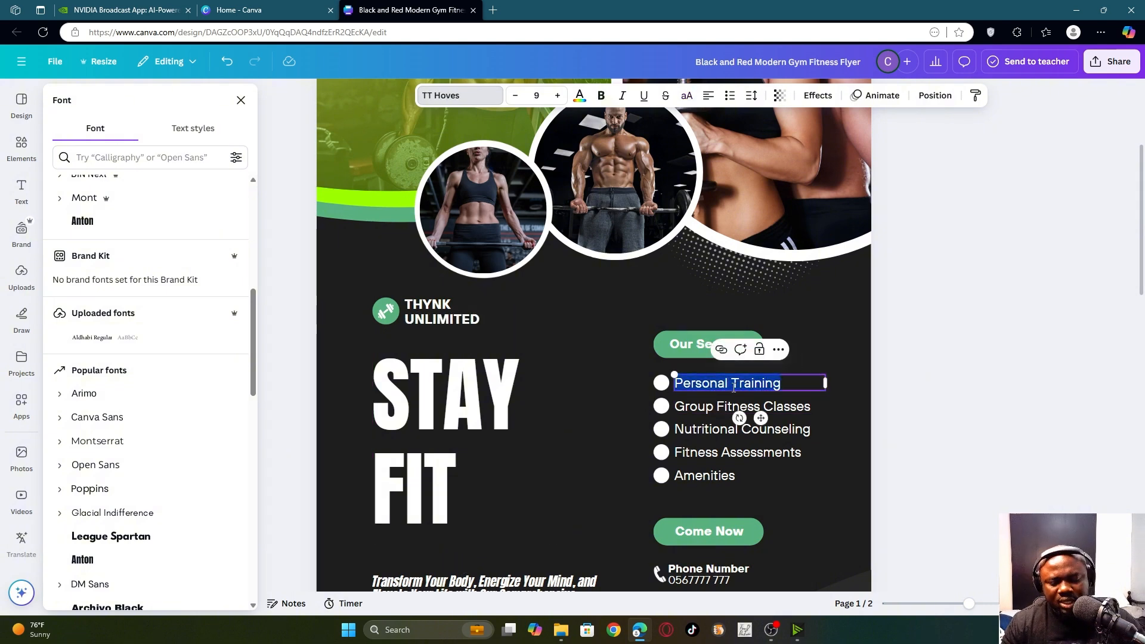
pyautogui.write('dfsd')
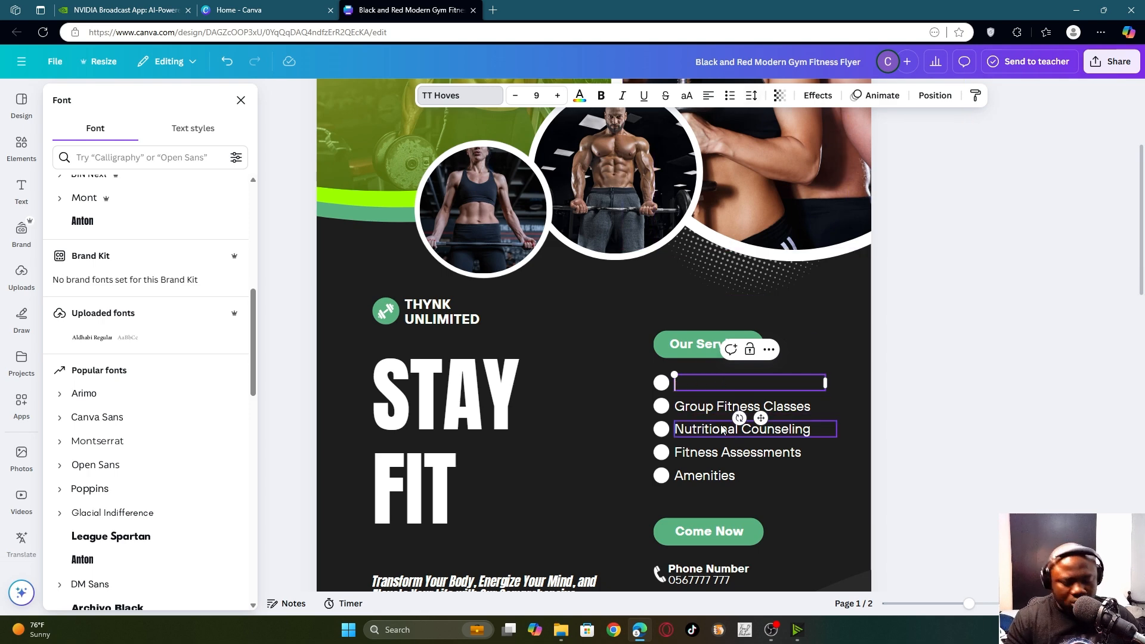
pyautogui.write('Group ')
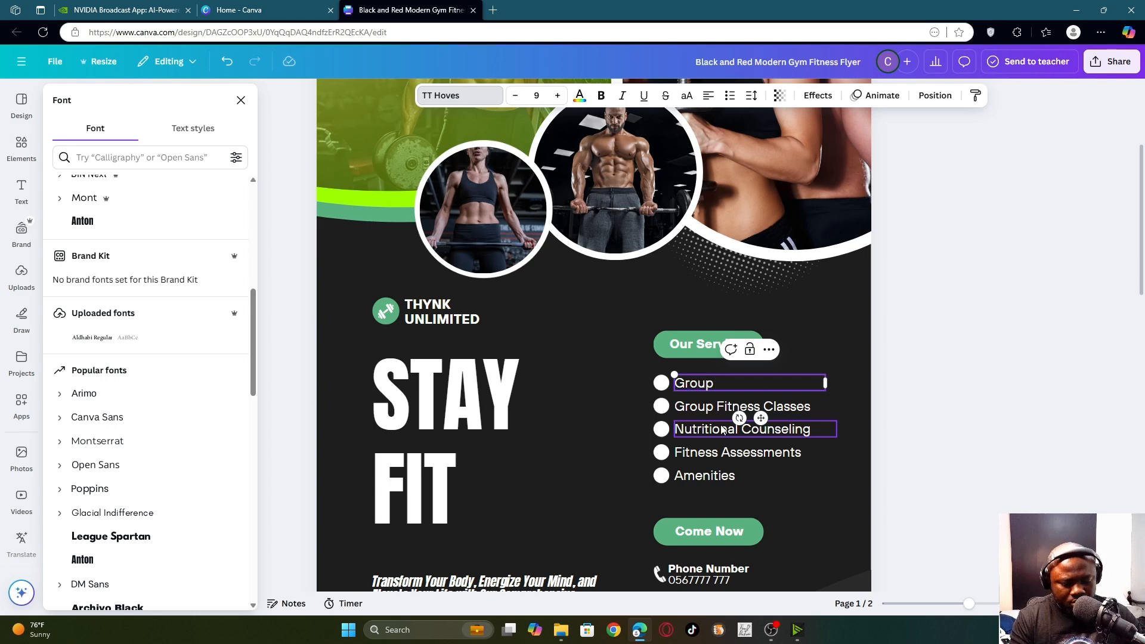
pyautogui.write('fitness')
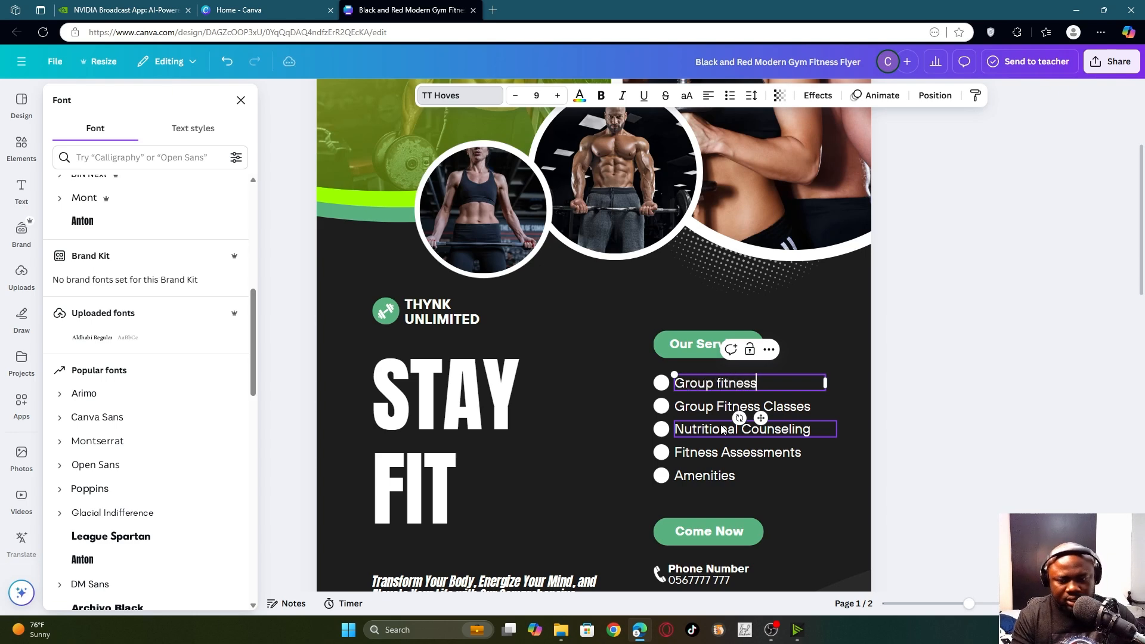
pyautogui.write(' Class')
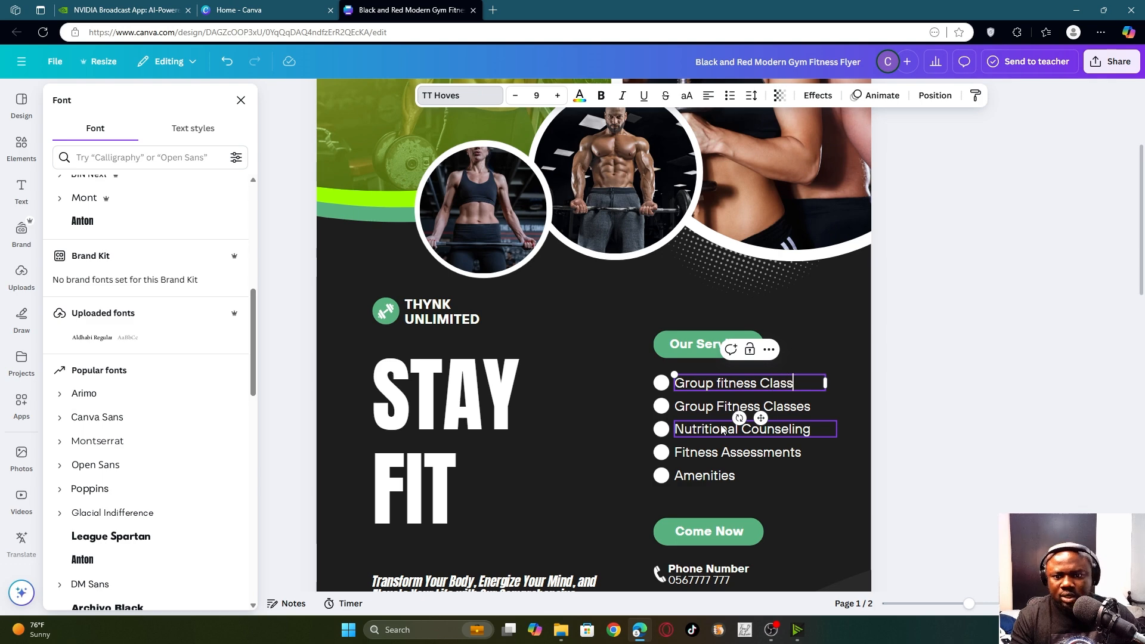
# - Start retyping the Group Fitness Classes bullet so it begins 'One on one caoching'
pyautogui.click(695, 409)
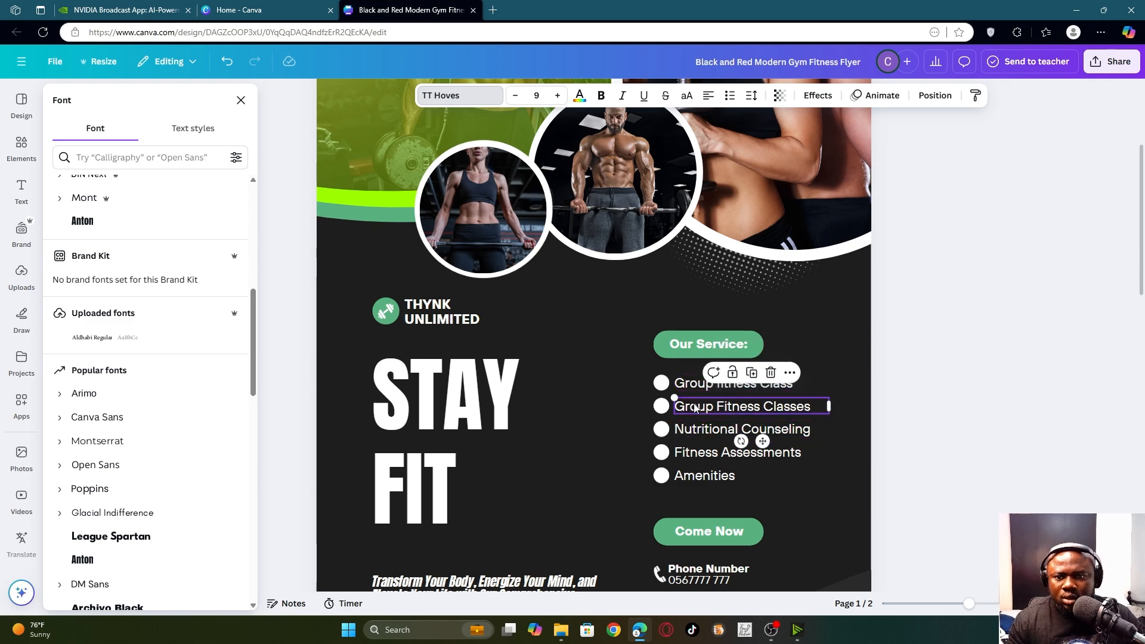
pyautogui.doubleClick(708, 405)
pyautogui.write('One on one caoching')
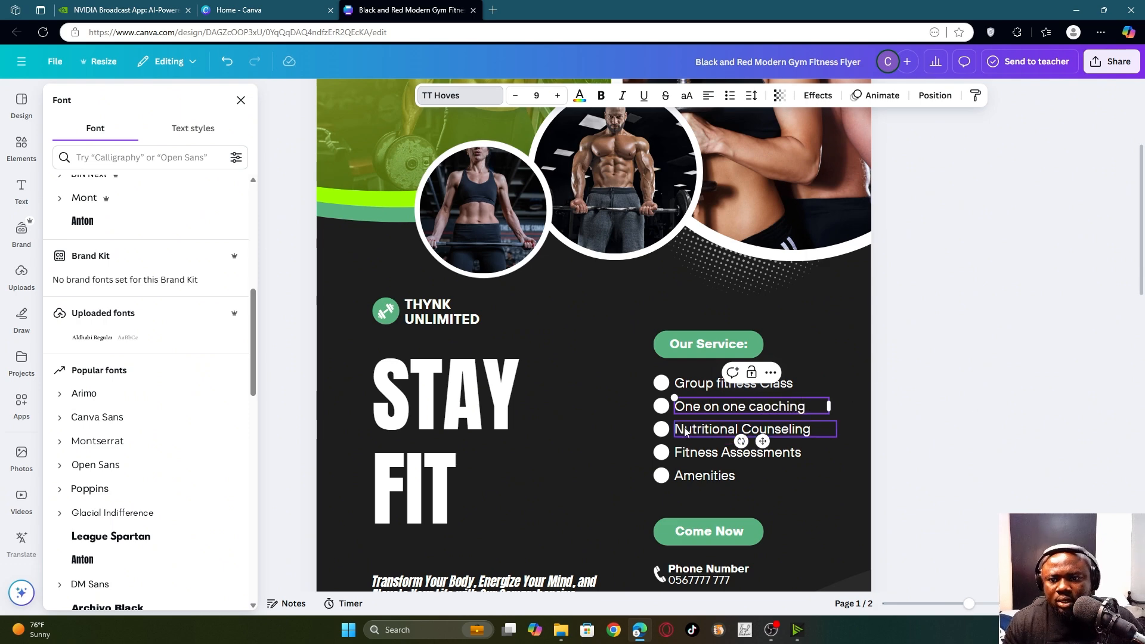
pyautogui.scroll(-3, 720, 478)
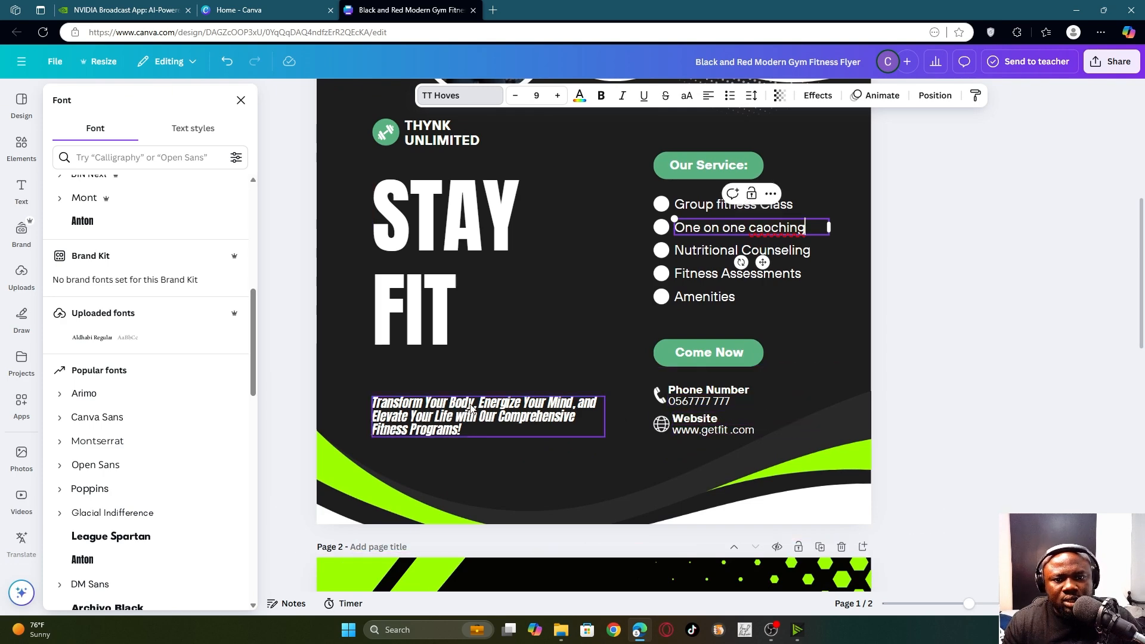
pyautogui.scroll(-3, 509, 319)
pyautogui.scroll(1, 654, 273)
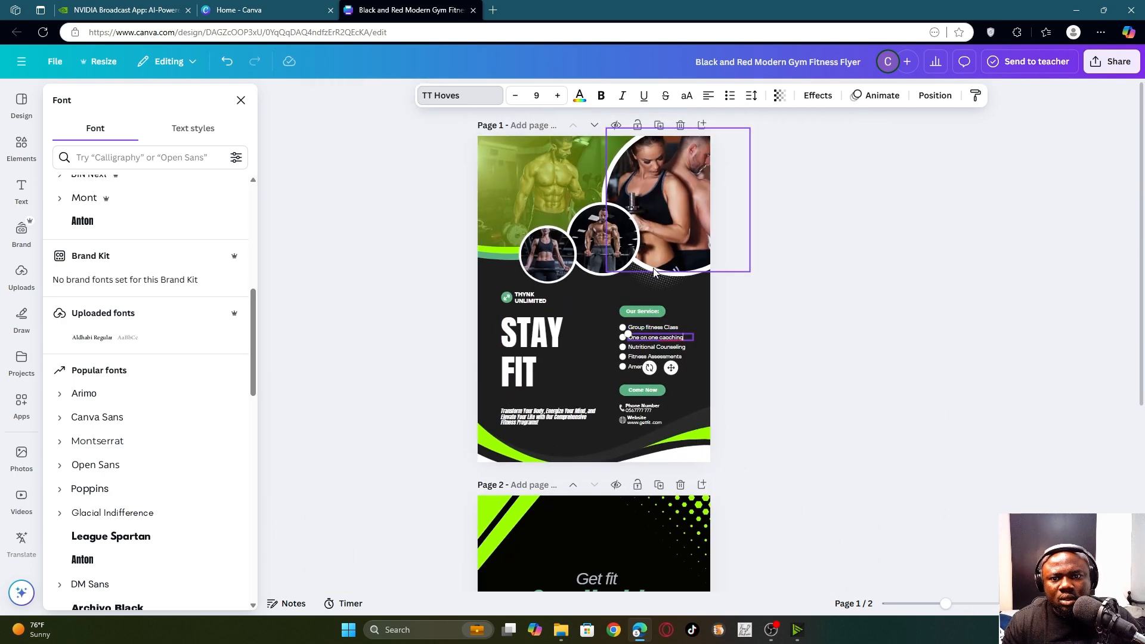
pyautogui.scroll(3, 563, 245)
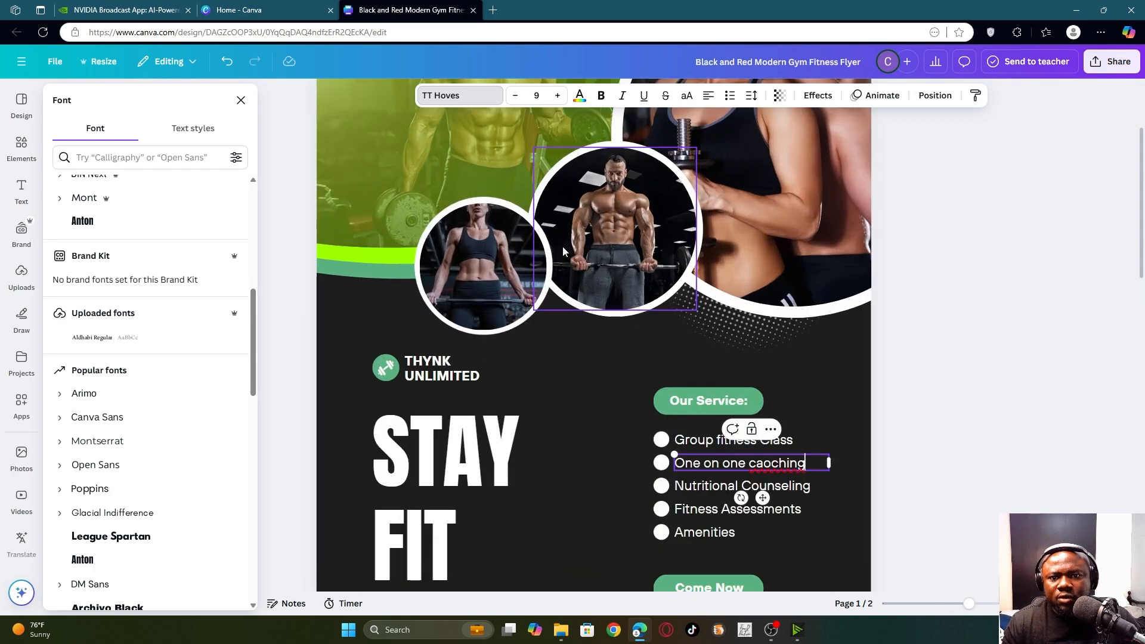
pyautogui.scroll(-3, 563, 250)
pyautogui.scroll(3, 566, 252)
pyautogui.scroll(-3, 572, 255)
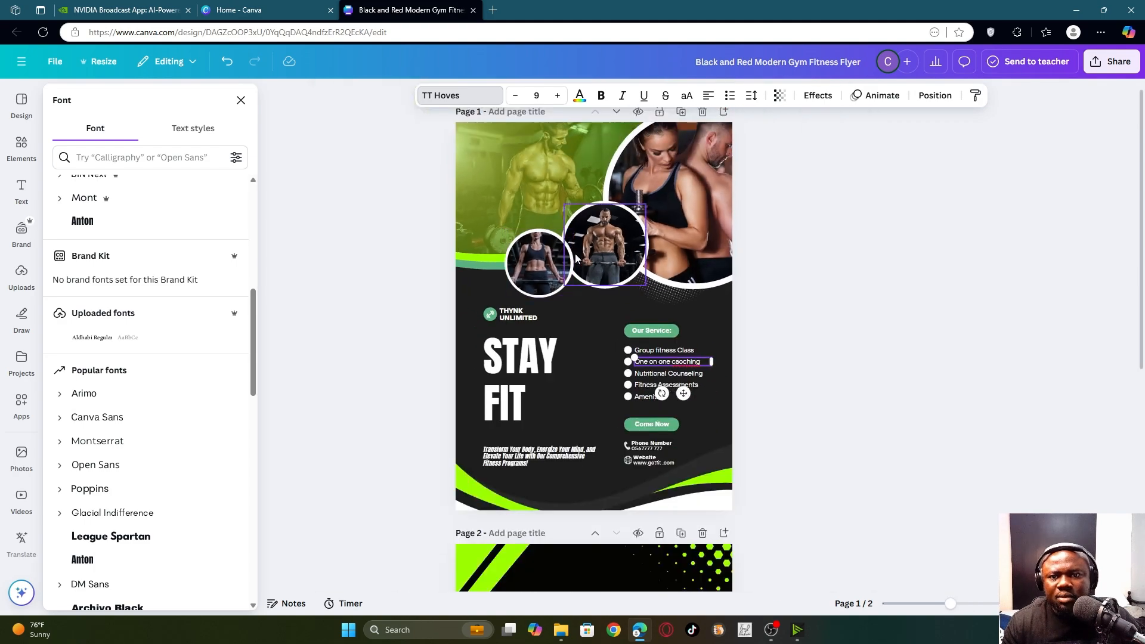
pyautogui.scroll(2, 574, 253)
pyautogui.scroll(-3, 594, 263)
pyautogui.scroll(4, 584, 251)
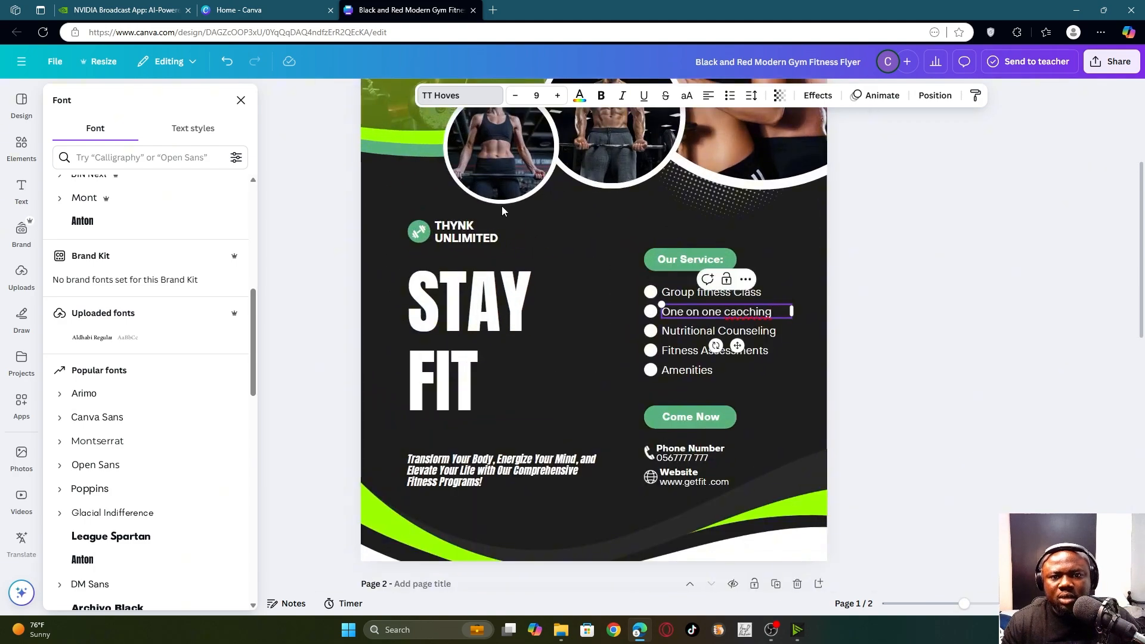
pyautogui.scroll(4, 502, 206)
pyautogui.scroll(-3, 504, 358)
pyautogui.scroll(3, 513, 287)
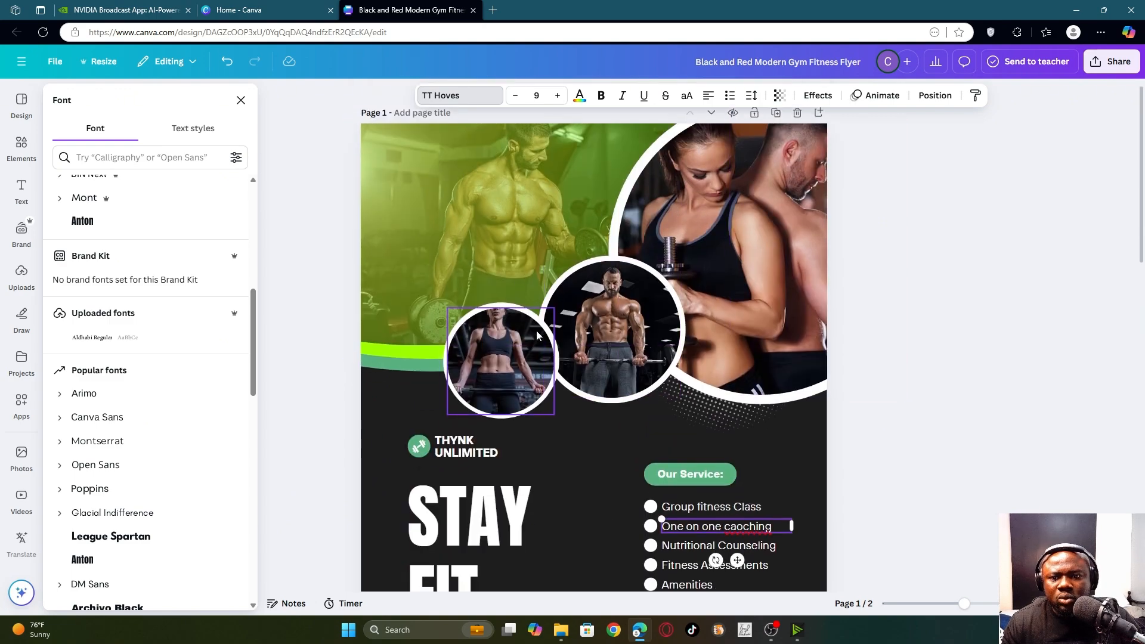
pyautogui.scroll(-1, 537, 317)
# - Drop the rope-training photo from the gym Photos results into the small left circle frame
pyautogui.scroll(2, 537, 317)
pyautogui.click(486, 382)
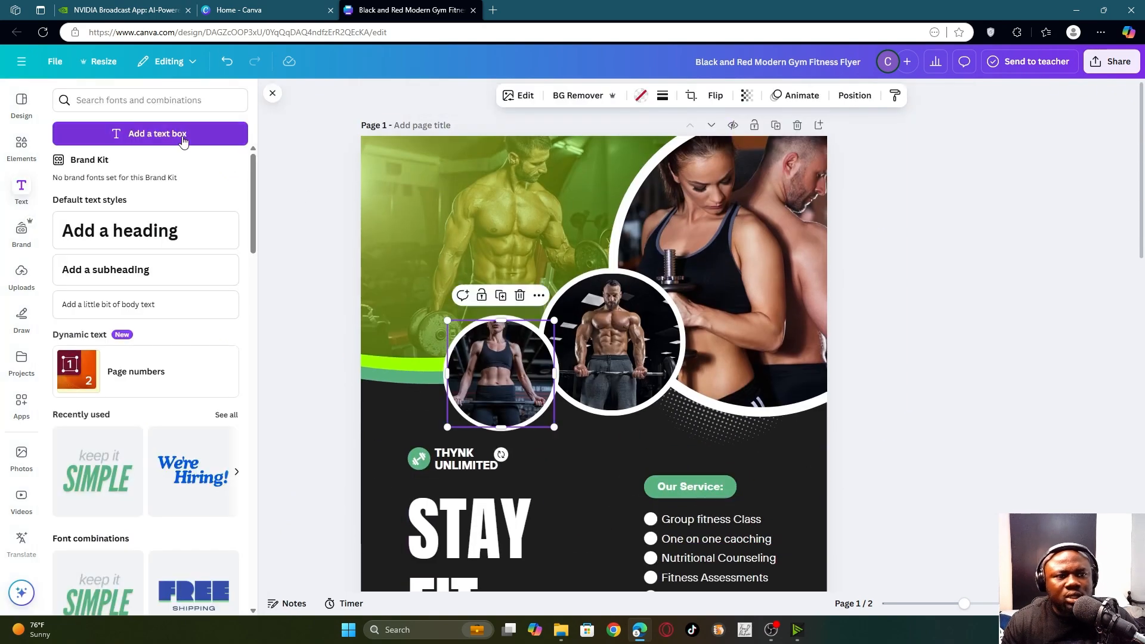
pyautogui.click(21, 146)
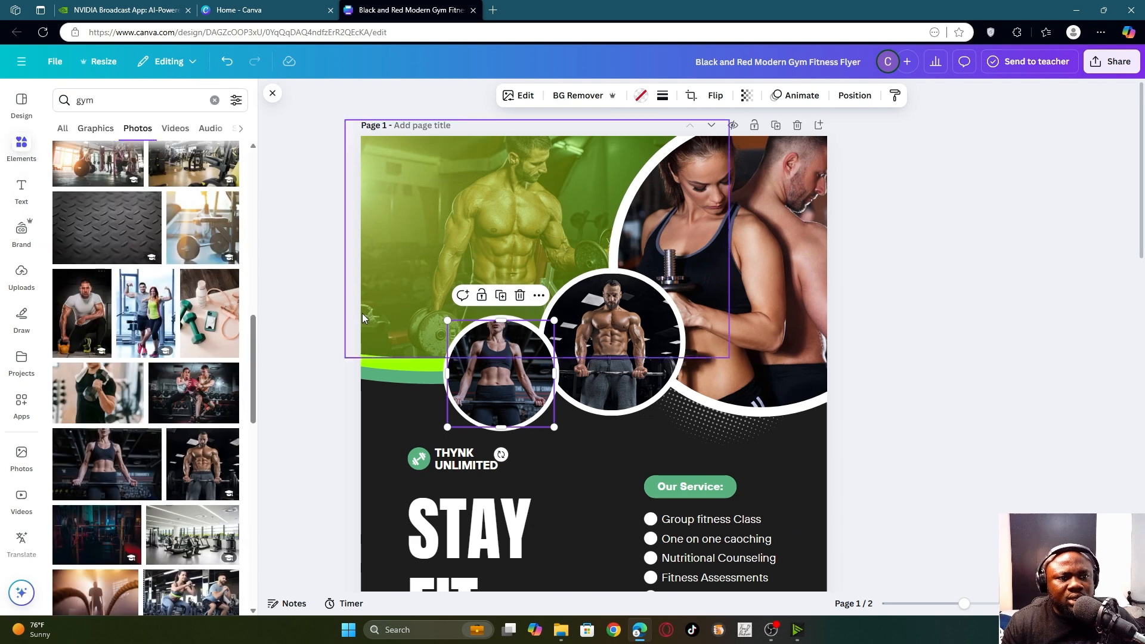
pyautogui.scroll(-3, 113, 340)
pyautogui.scroll(-9, 127, 349)
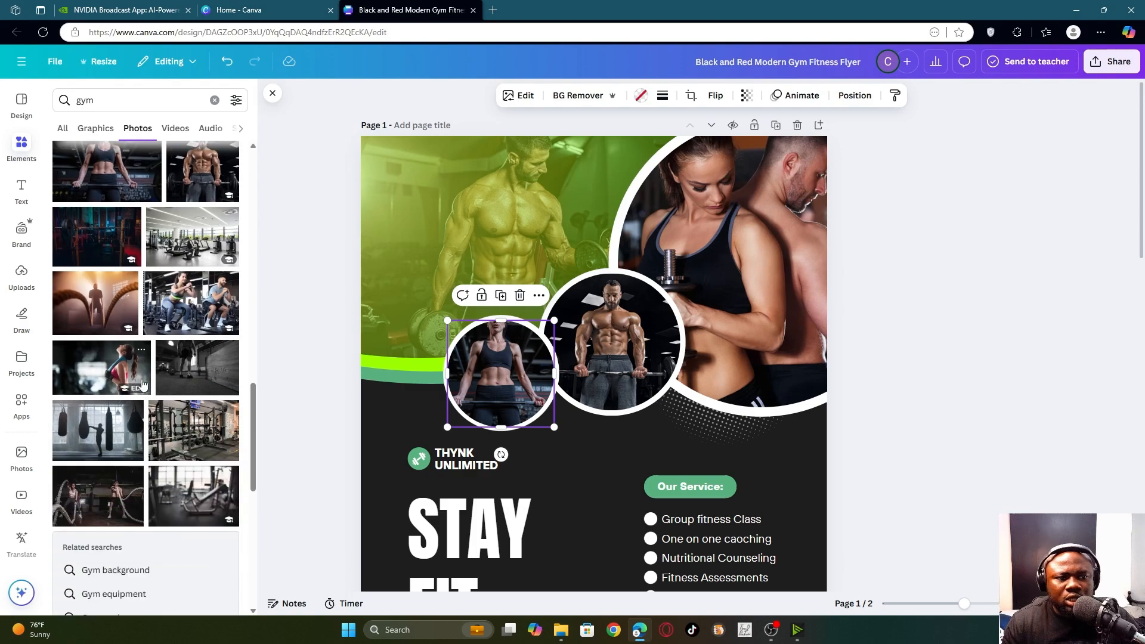
pyautogui.scroll(-9, 127, 353)
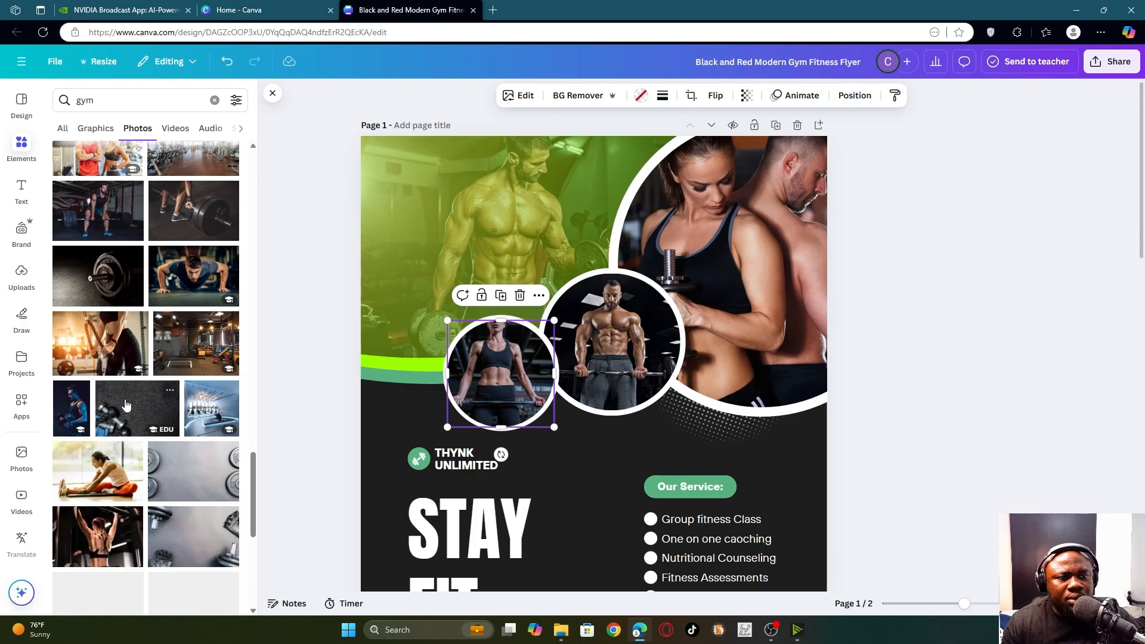
pyautogui.scroll(-2, 122, 407)
pyautogui.click(100, 279)
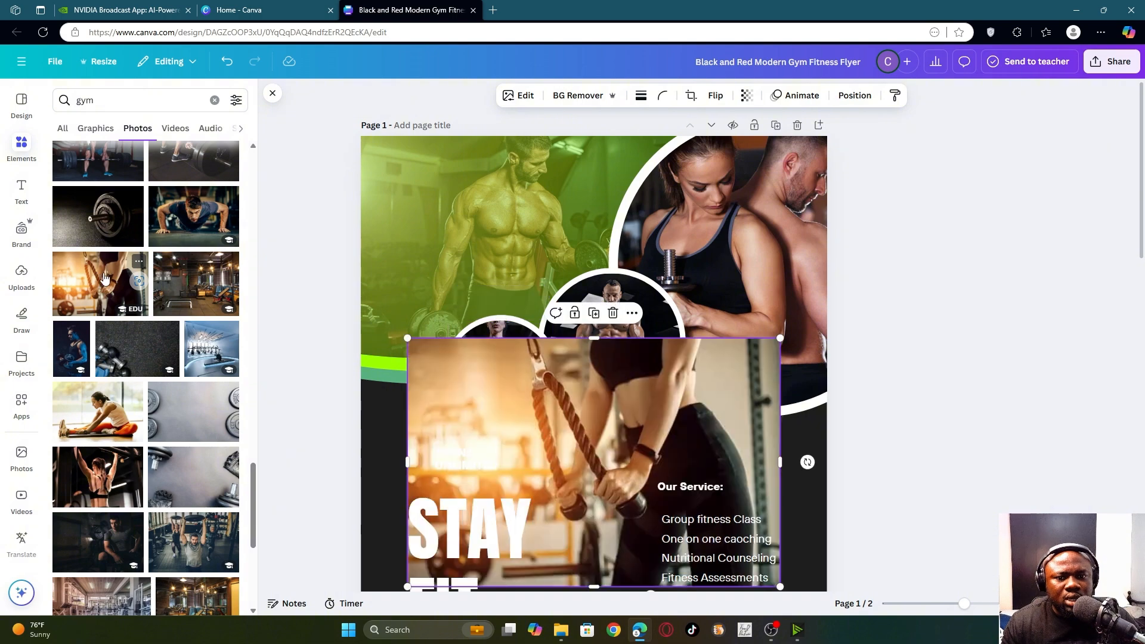
pyautogui.moveTo(689, 411); pyautogui.dragTo(514, 368)
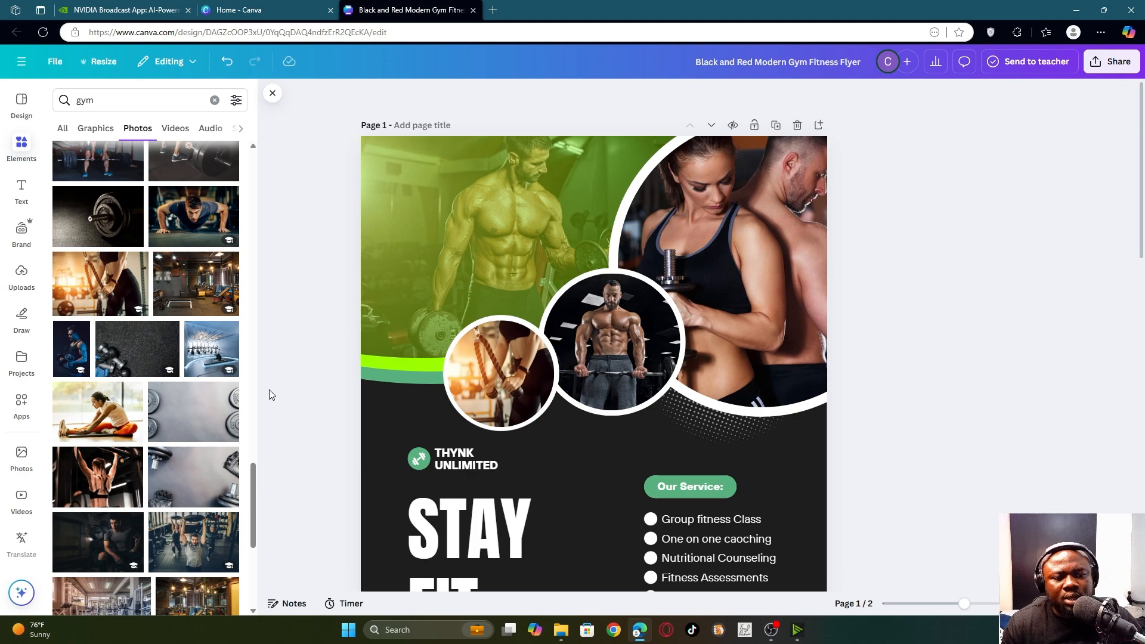
# - Browse further gym photos, then enter the new photo query 'a lady at the gym'
pyautogui.scroll(-10, 159, 411)
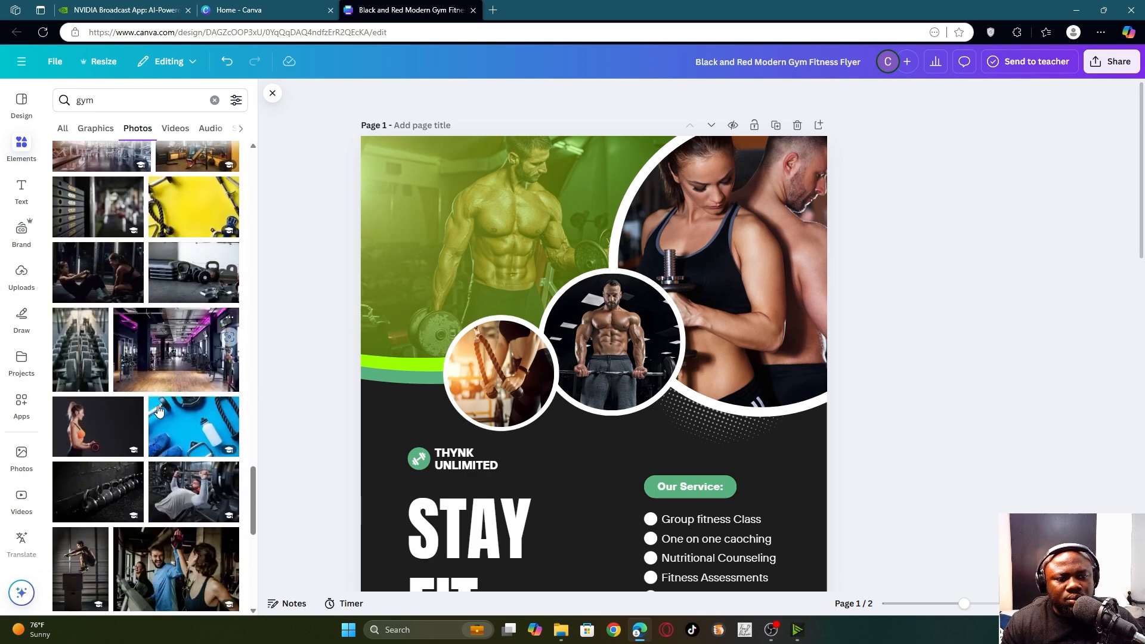
pyautogui.scroll(-10, 159, 410)
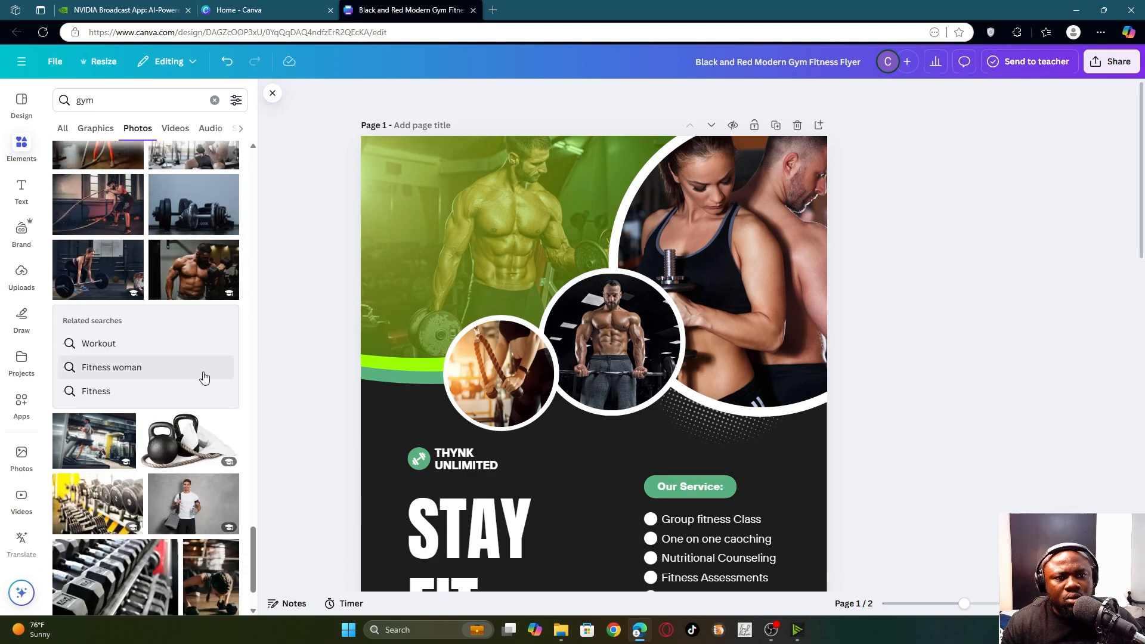
pyautogui.scroll(-6, 166, 327)
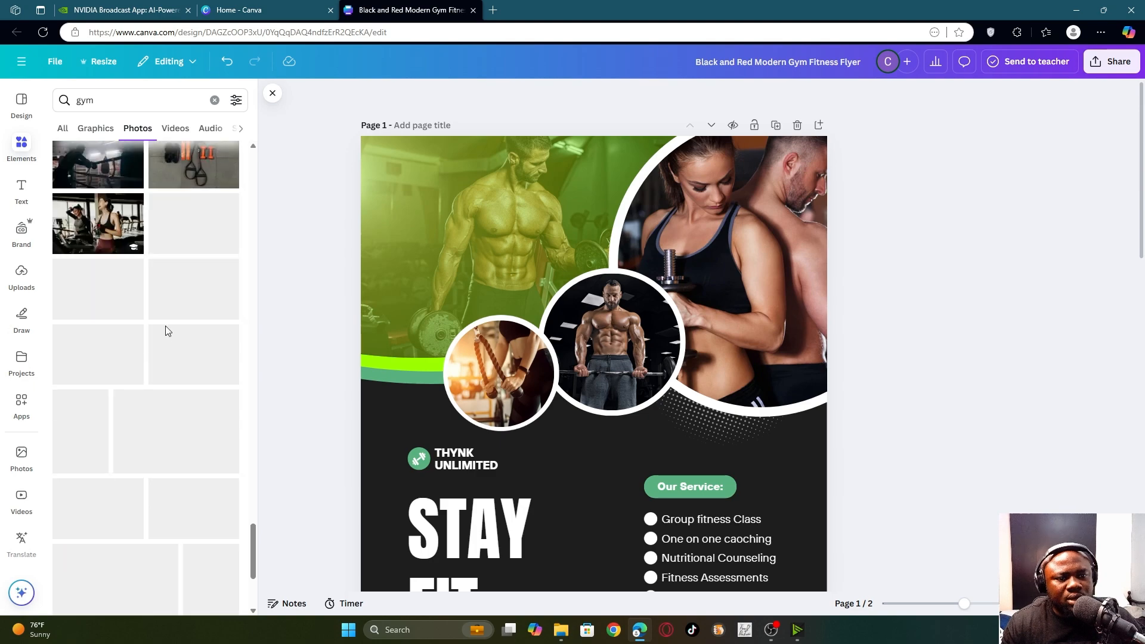
pyautogui.scroll(-3, 166, 324)
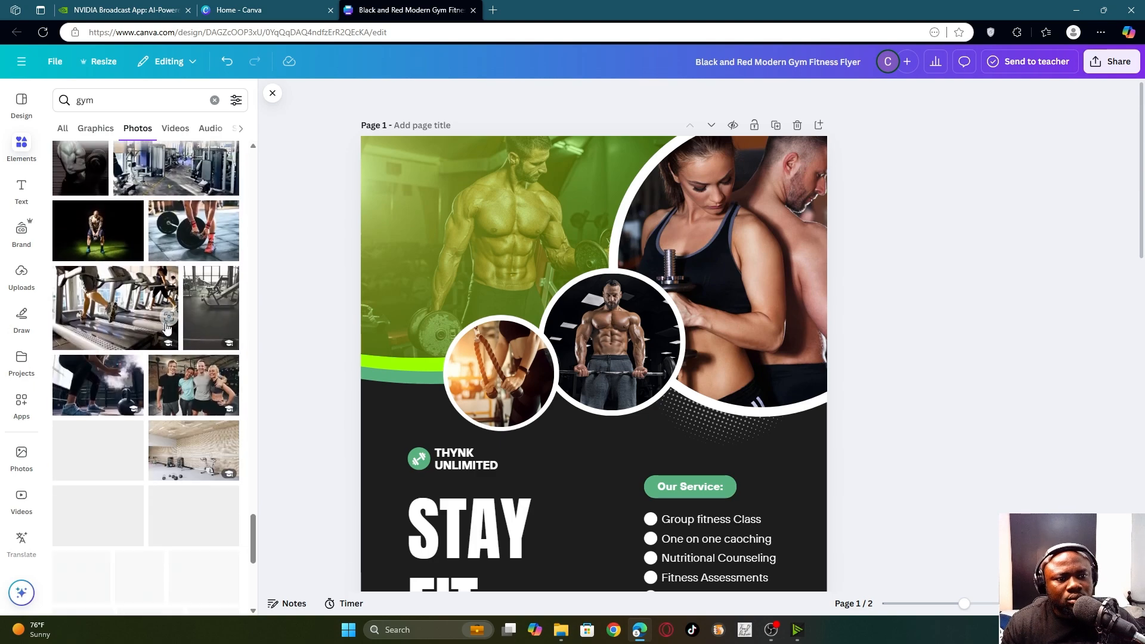
pyautogui.scroll(-10, 168, 324)
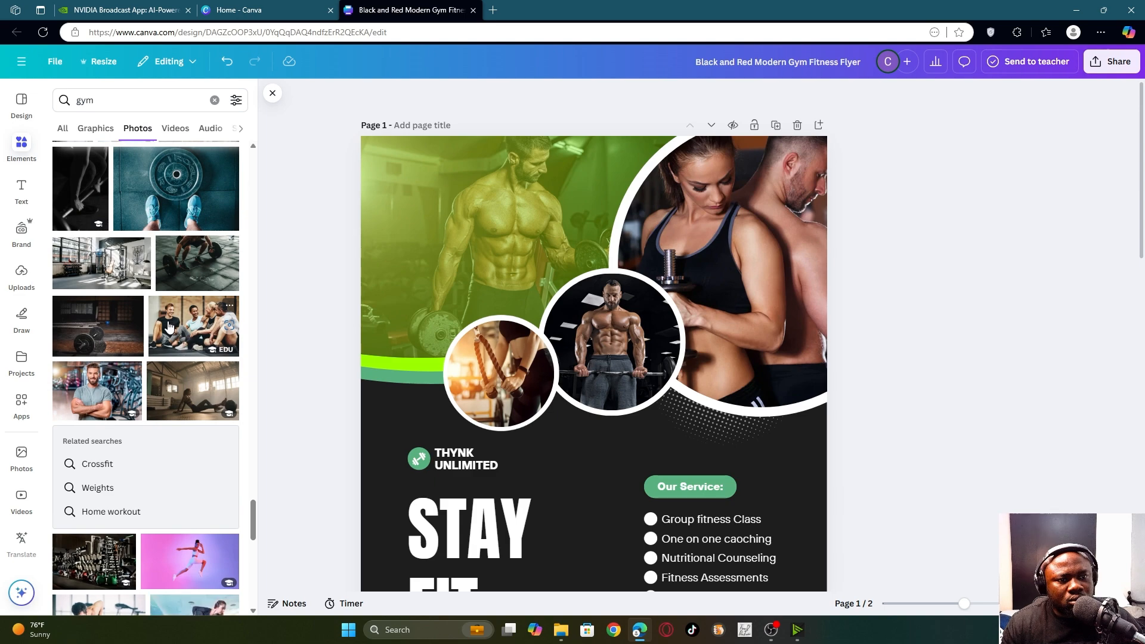
pyautogui.scroll(-10, 168, 325)
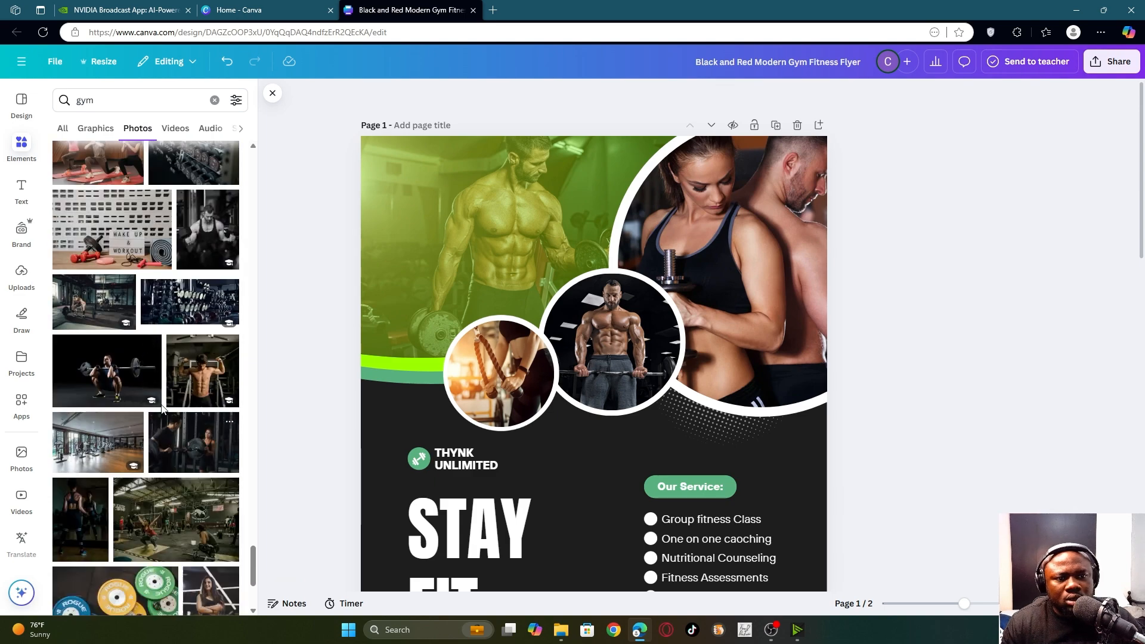
pyautogui.scroll(-4, 161, 393)
pyautogui.scroll(-4, 176, 424)
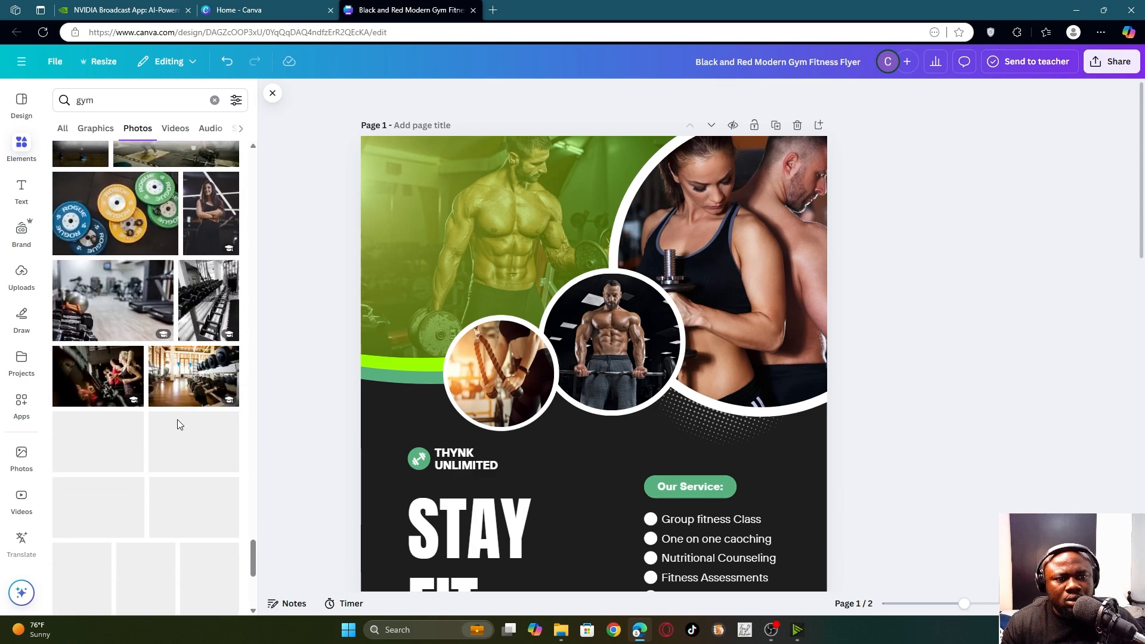
pyautogui.scroll(8, 158, 238)
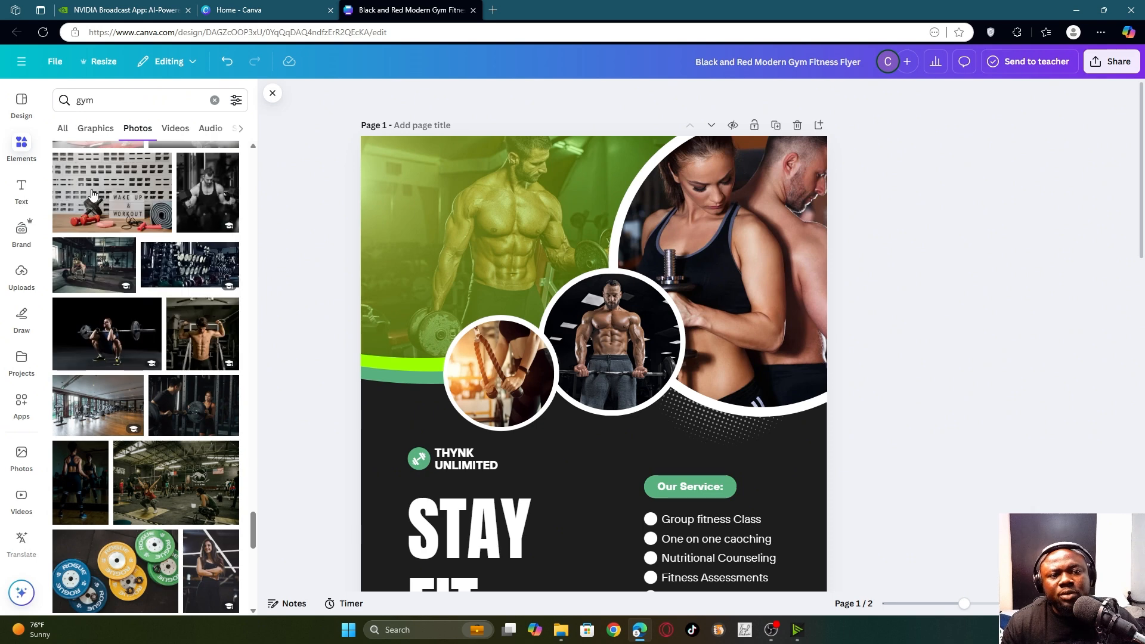
pyautogui.click(117, 96)
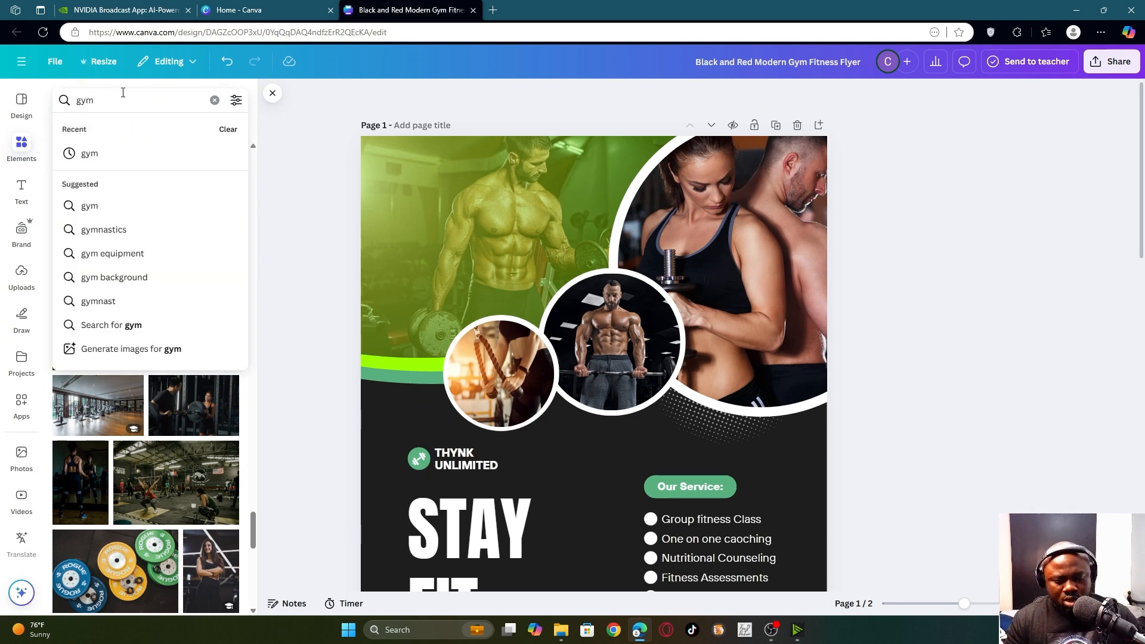
pyautogui.write('a')
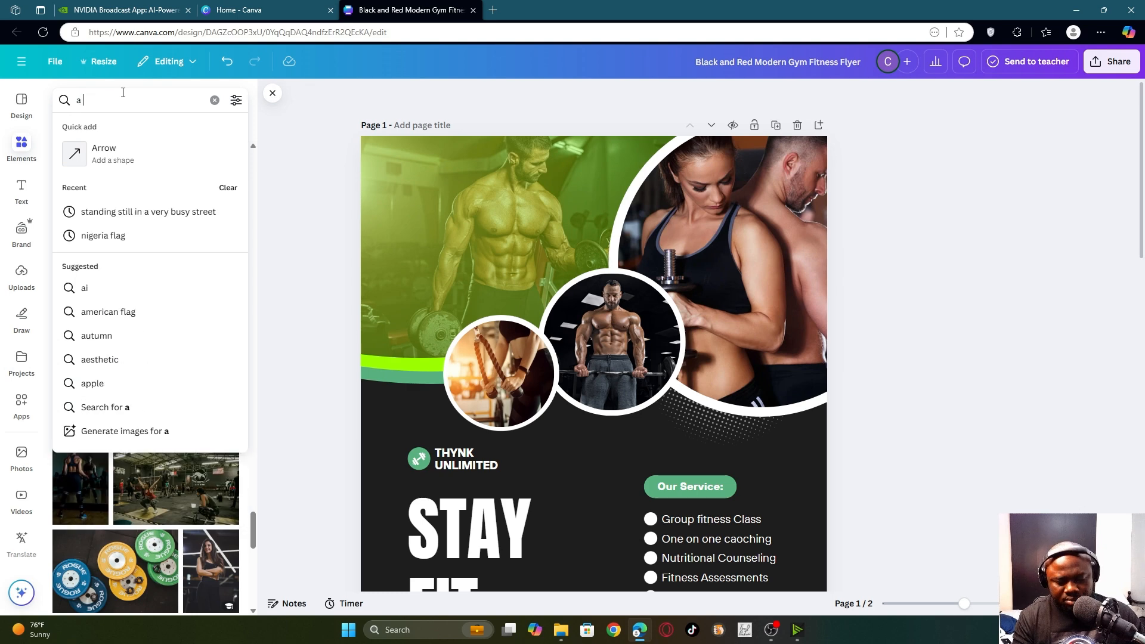
pyautogui.write(' lady')
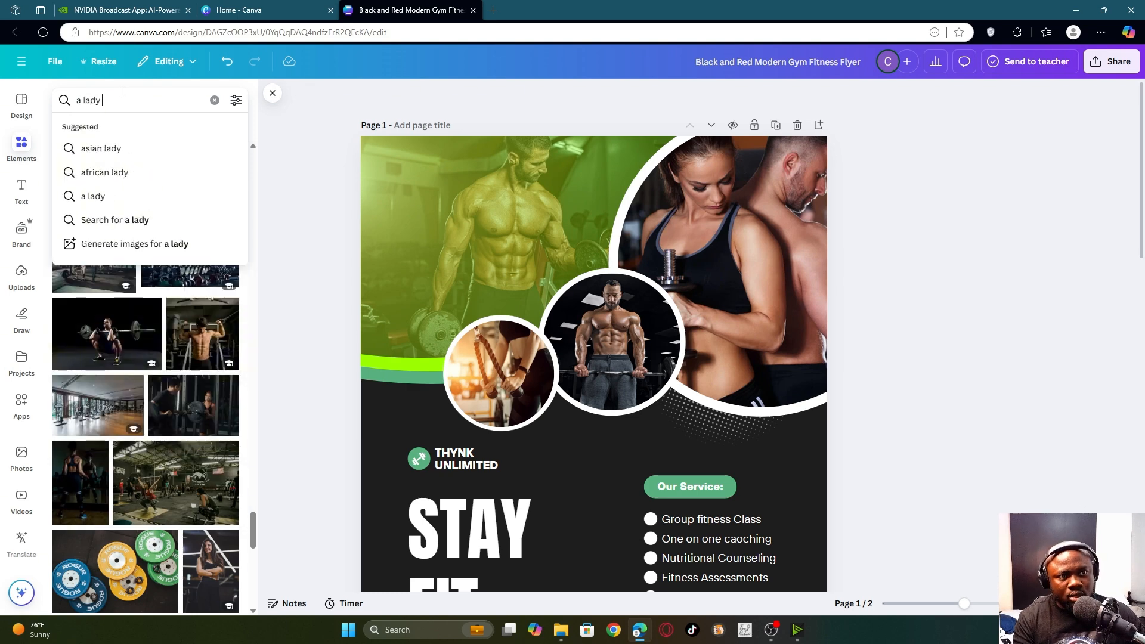
pyautogui.write(' at ')
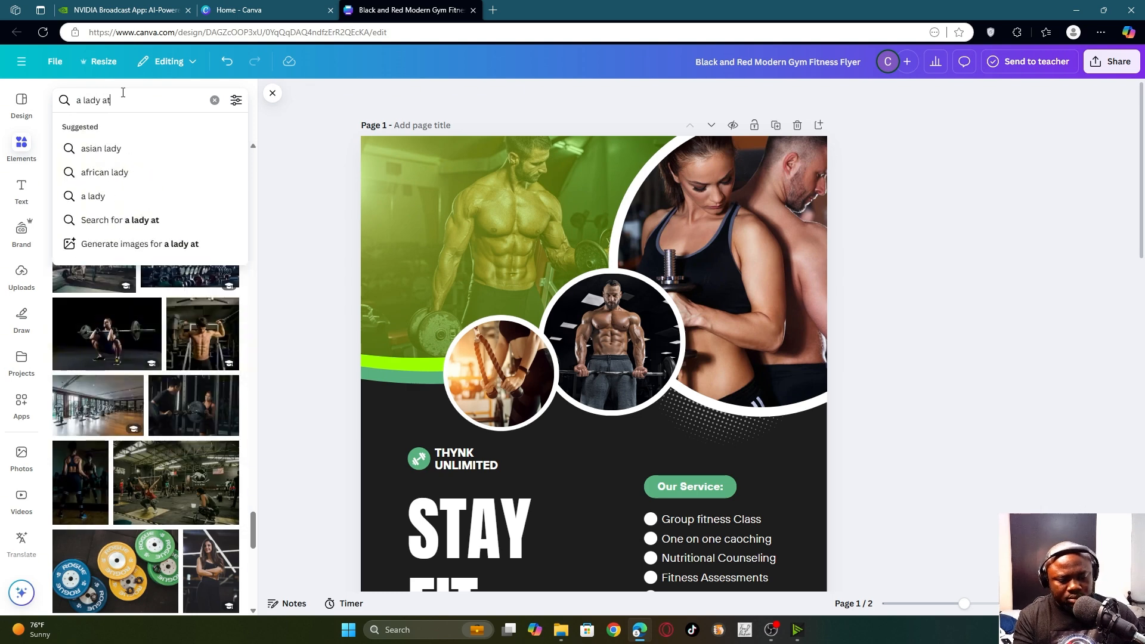
pyautogui.write('the')
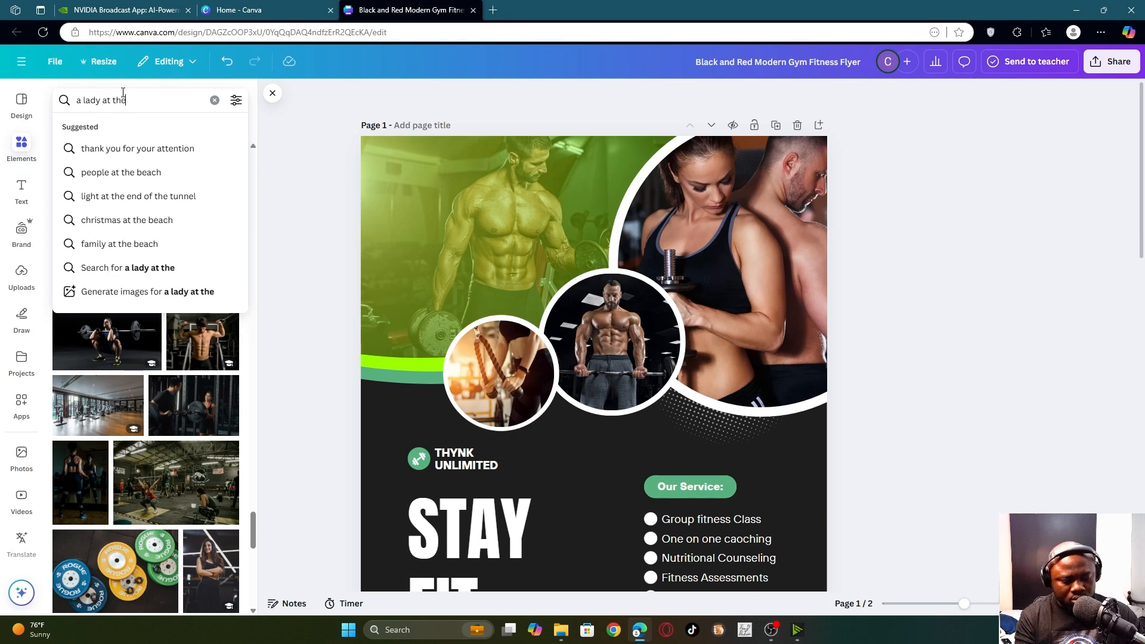
pyautogui.write(' gym')
# - Search 'a lady at the gym', place the woman-flexing photo in the small circle, and zoom in
pyautogui.press('Return')
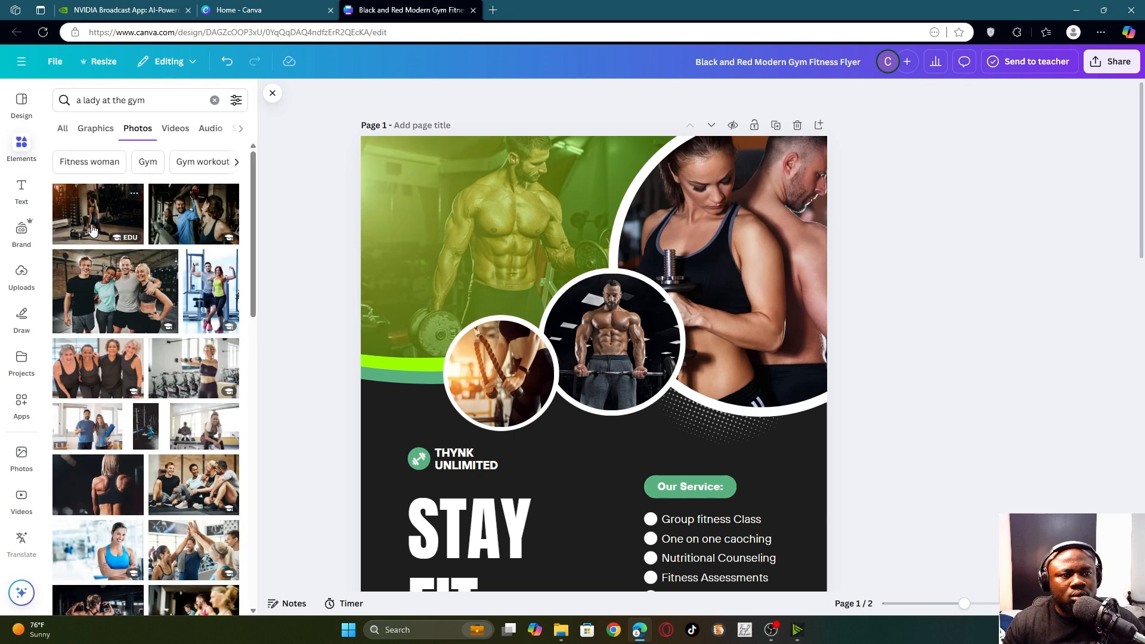
pyautogui.scroll(-1, 124, 481)
pyautogui.scroll(-5, 124, 481)
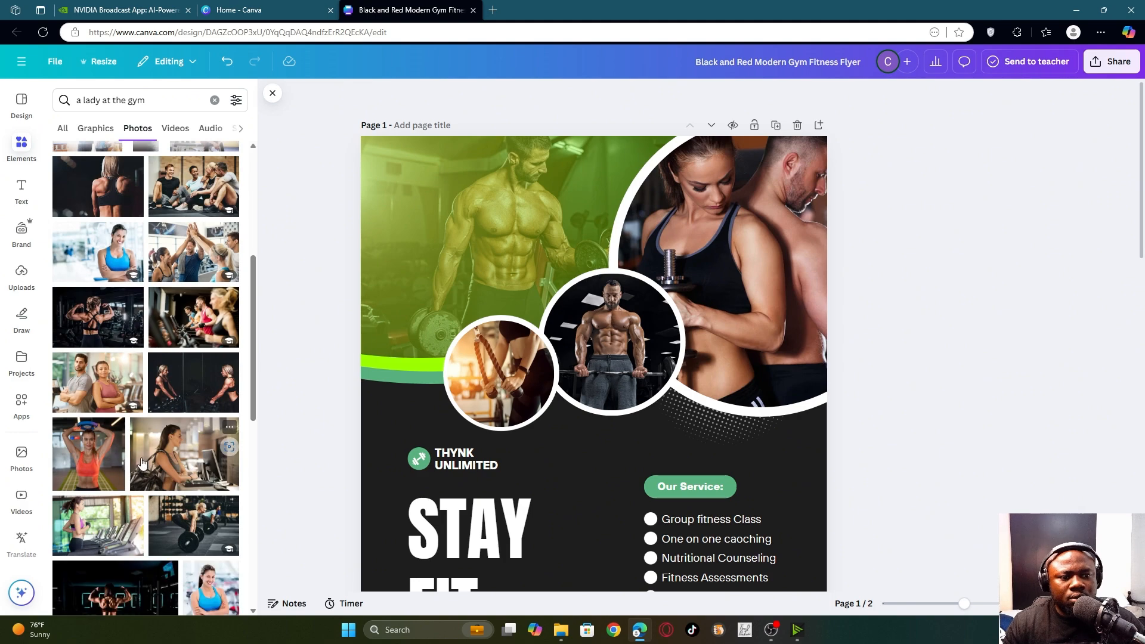
pyautogui.click(95, 318)
pyautogui.moveTo(596, 471); pyautogui.dragTo(507, 394)
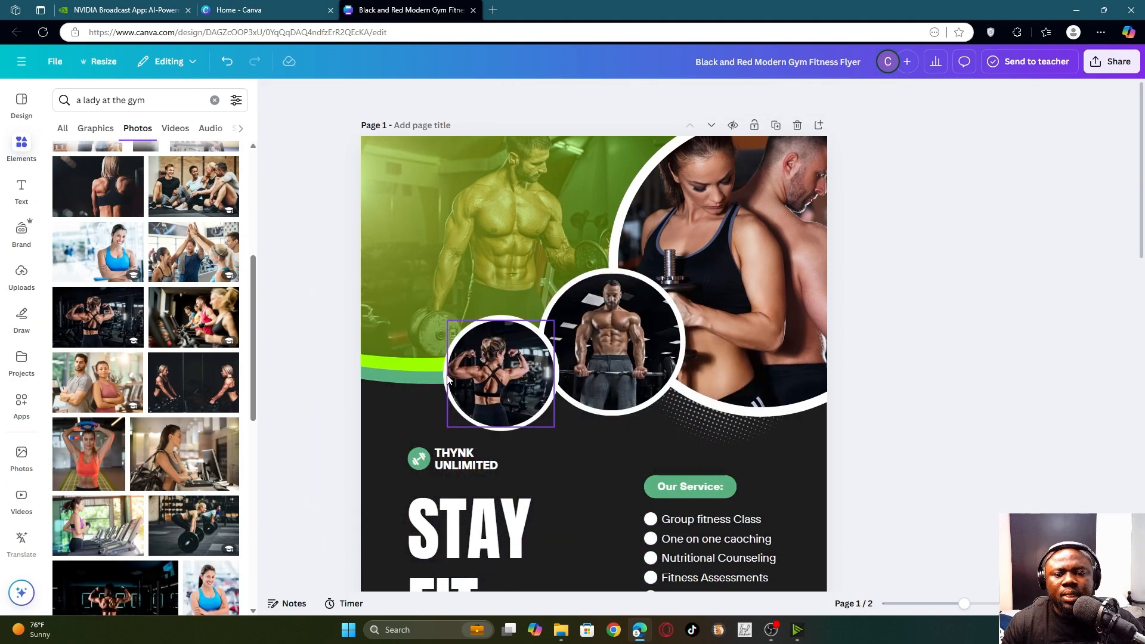
pyautogui.click(983, 604)
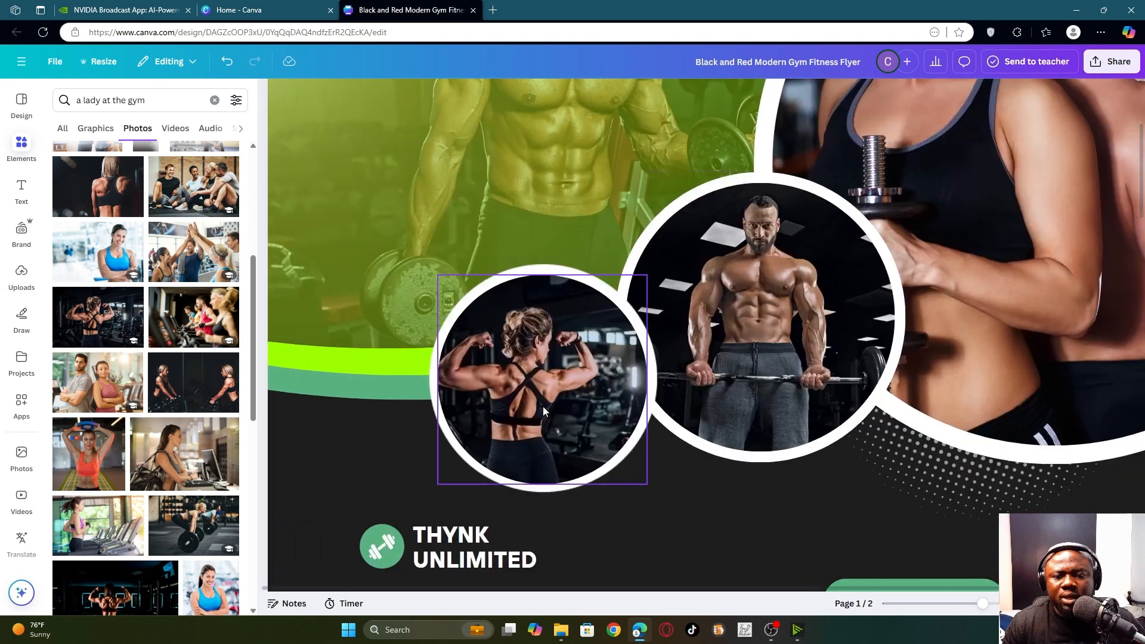
# - Shift the woman photo right inside the small circle's crop so she sits centred
pyautogui.doubleClick(527, 380)
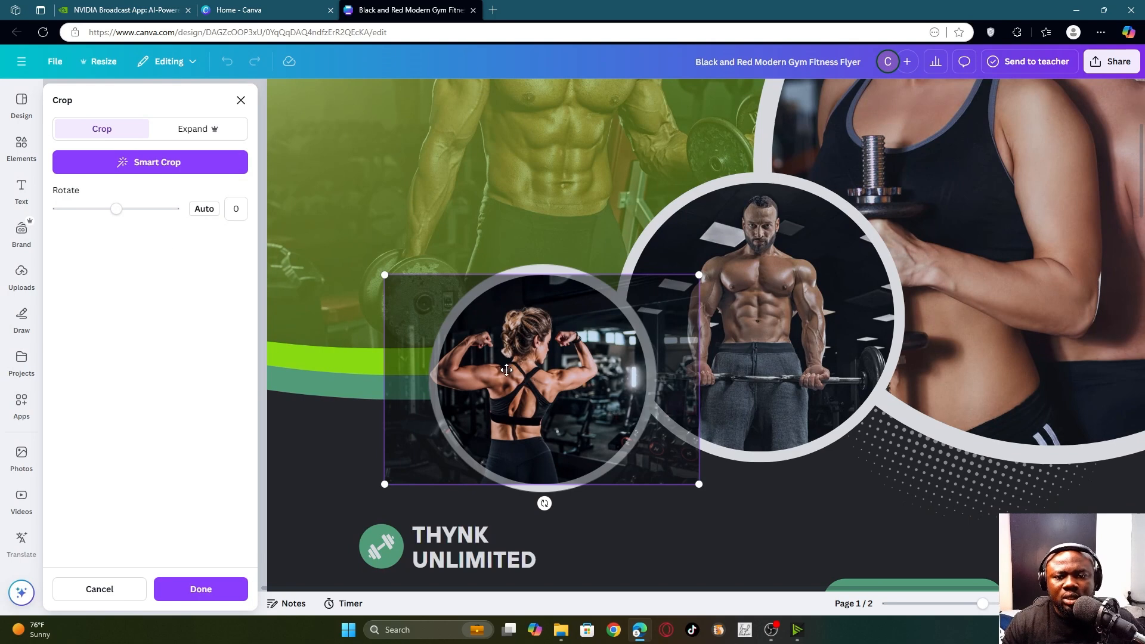
pyautogui.moveTo(506, 370); pyautogui.dragTo(538, 373)
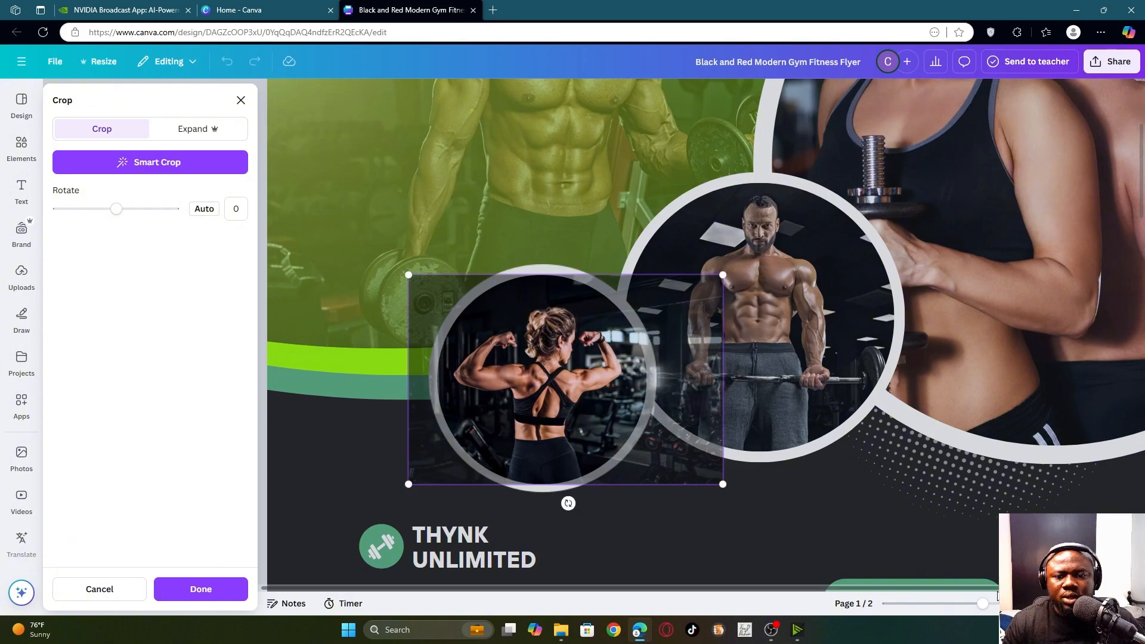
pyautogui.click(202, 594)
pyautogui.click(779, 495)
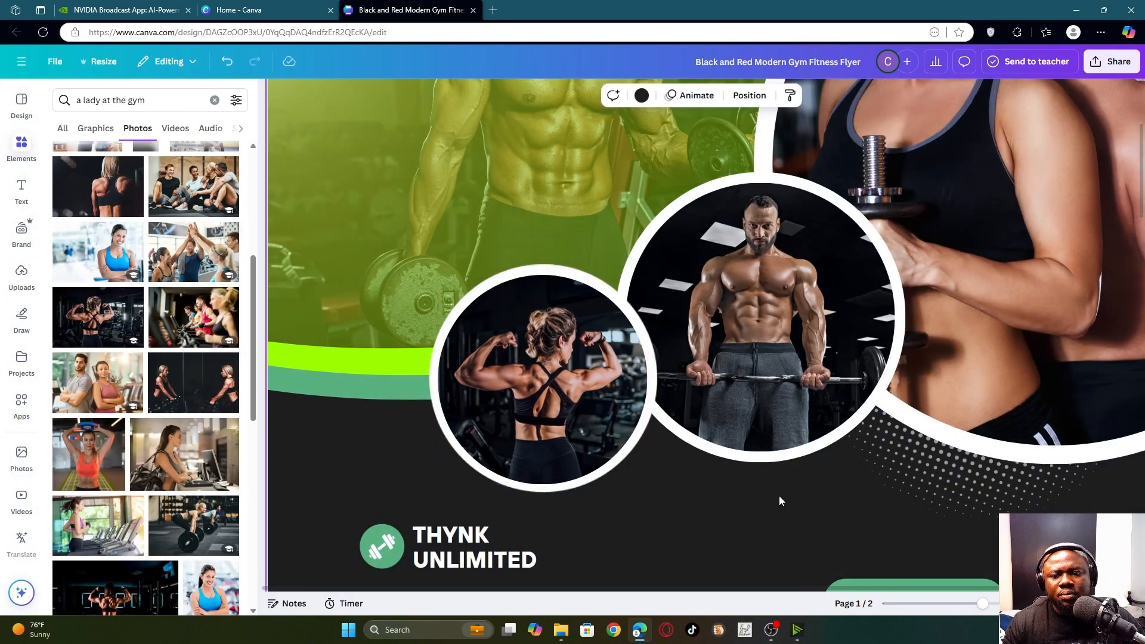
pyautogui.scroll(-5, 779, 496)
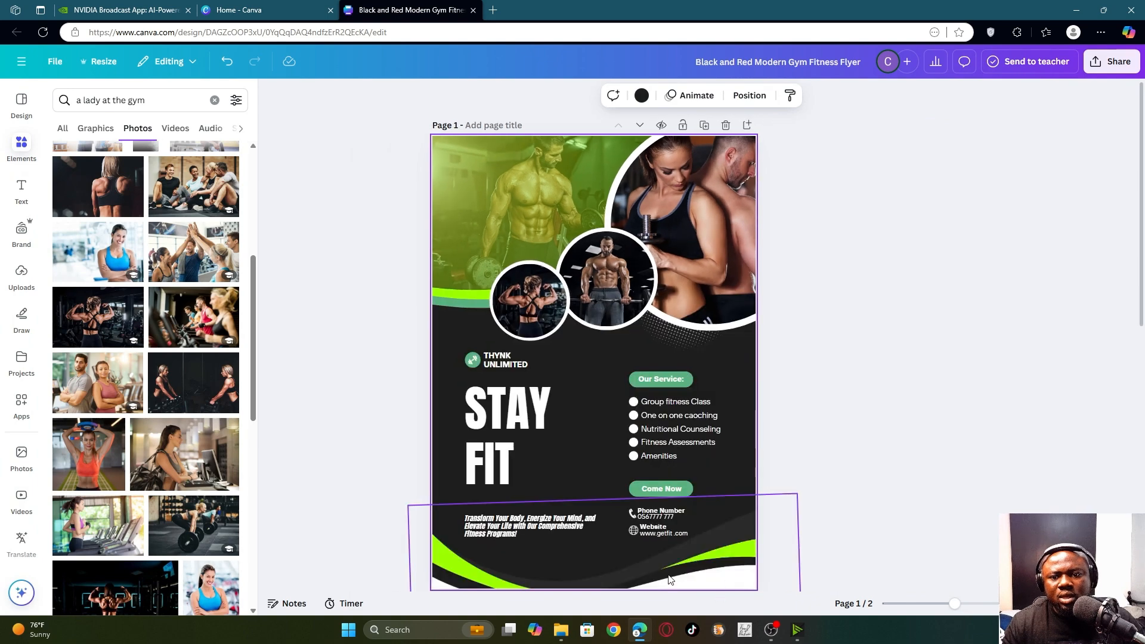
# - Select the Stay Healthy headline on page 2
pyautogui.scroll(-5, 669, 580)
pyautogui.scroll(1, 642, 505)
pyautogui.scroll(-5, 692, 456)
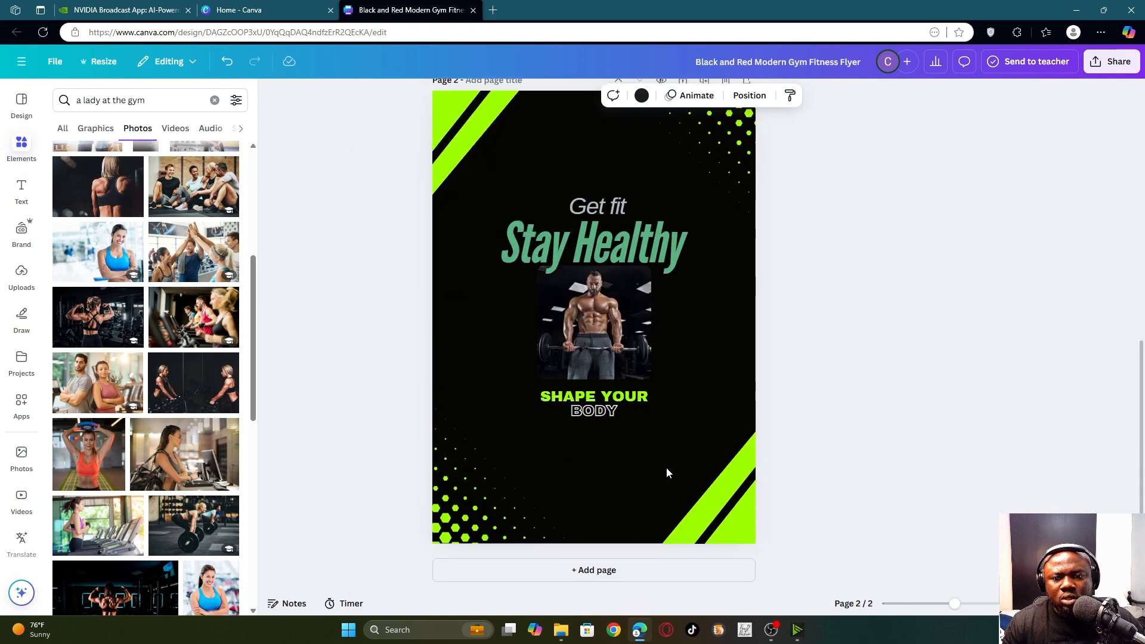
pyautogui.scroll(3, 669, 482)
pyautogui.scroll(-3, 670, 491)
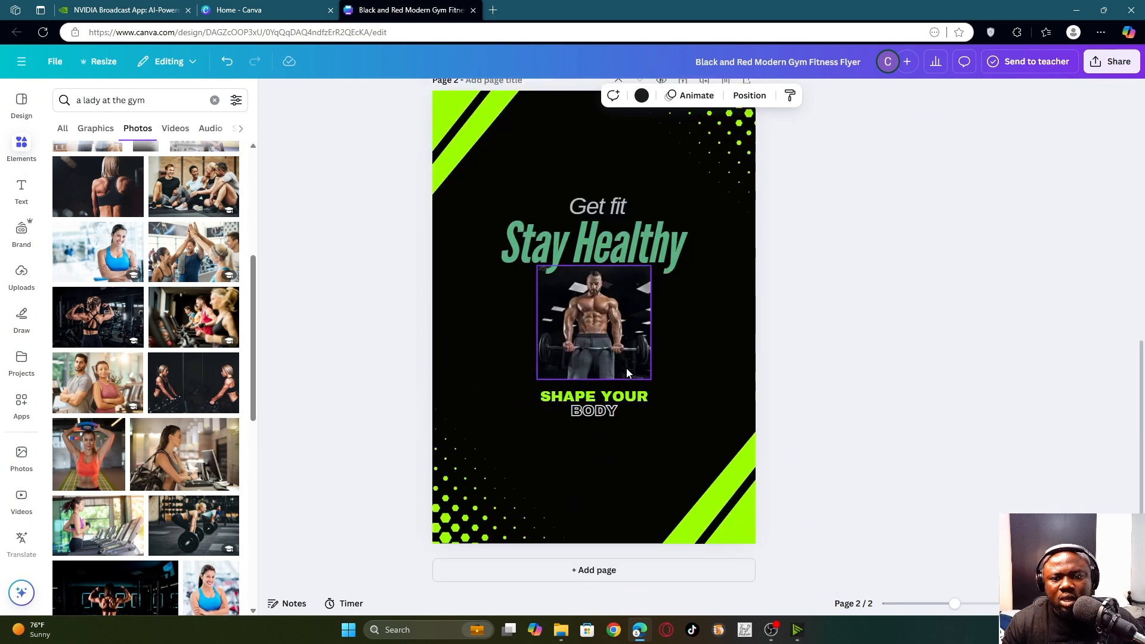
pyautogui.scroll(3, 626, 368)
pyautogui.scroll(-3, 603, 265)
pyautogui.scroll(1, 660, 295)
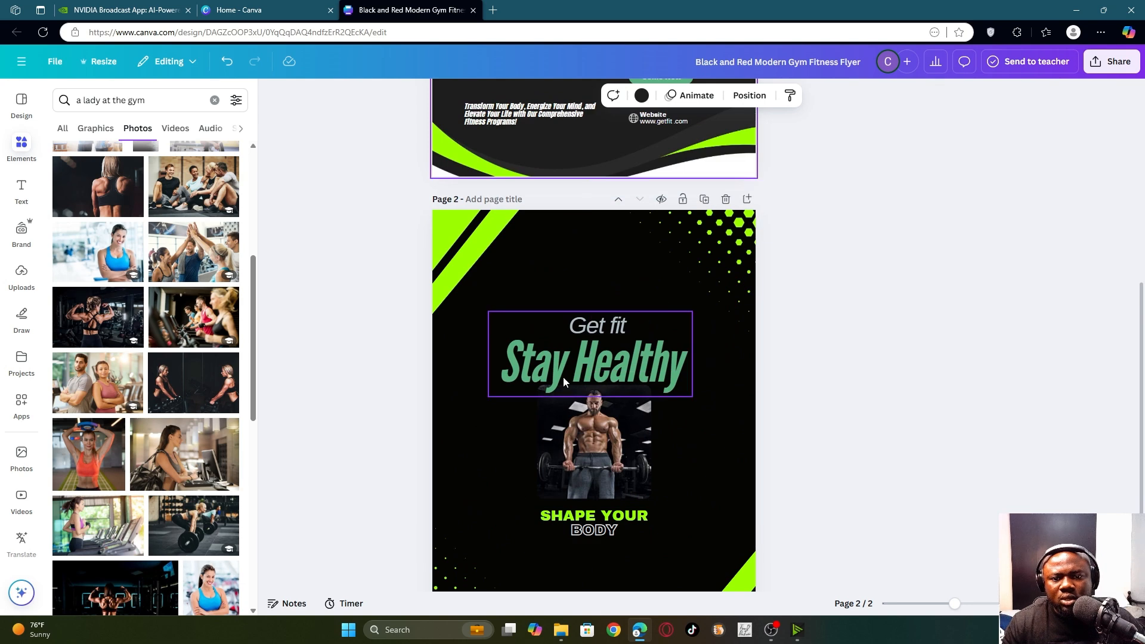
pyautogui.click(616, 370)
pyautogui.scroll(1, 651, 446)
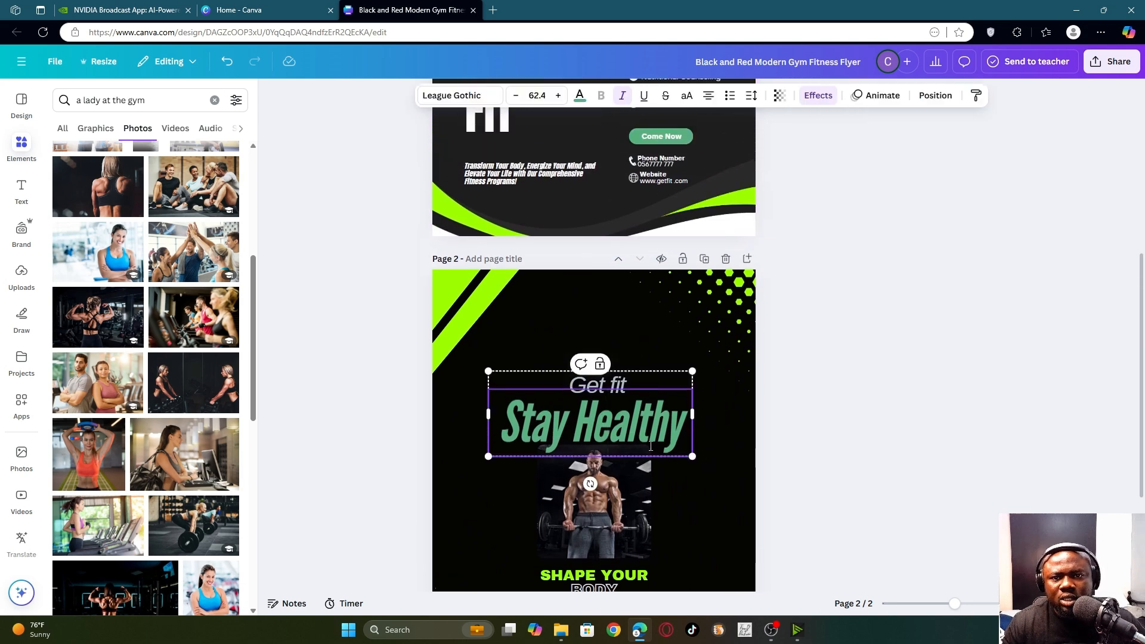
pyautogui.doubleClick(598, 420)
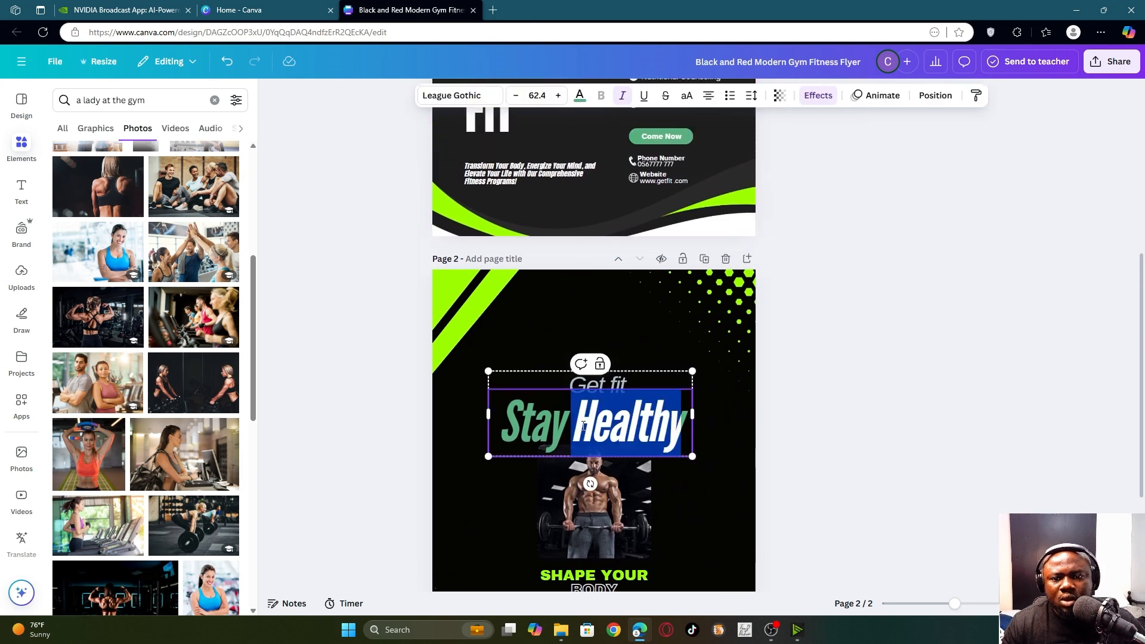
pyautogui.click(552, 432)
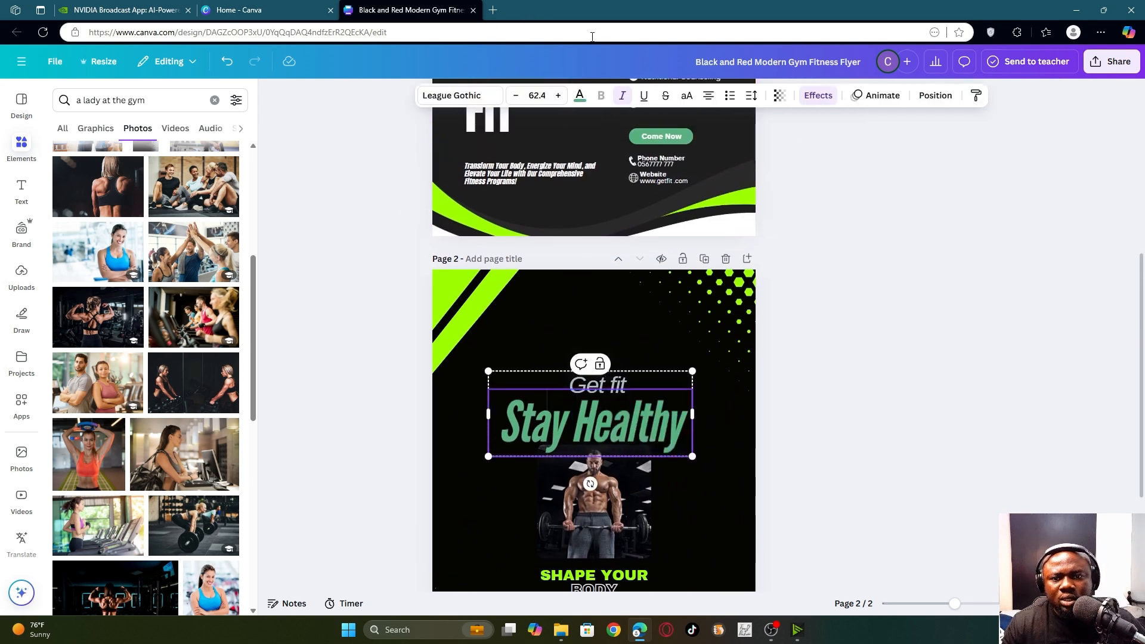
# - Apply the lime #9cff00 document colour to the whole Stay Healthy headline
pyautogui.click(579, 95)
pyautogui.click(67, 228)
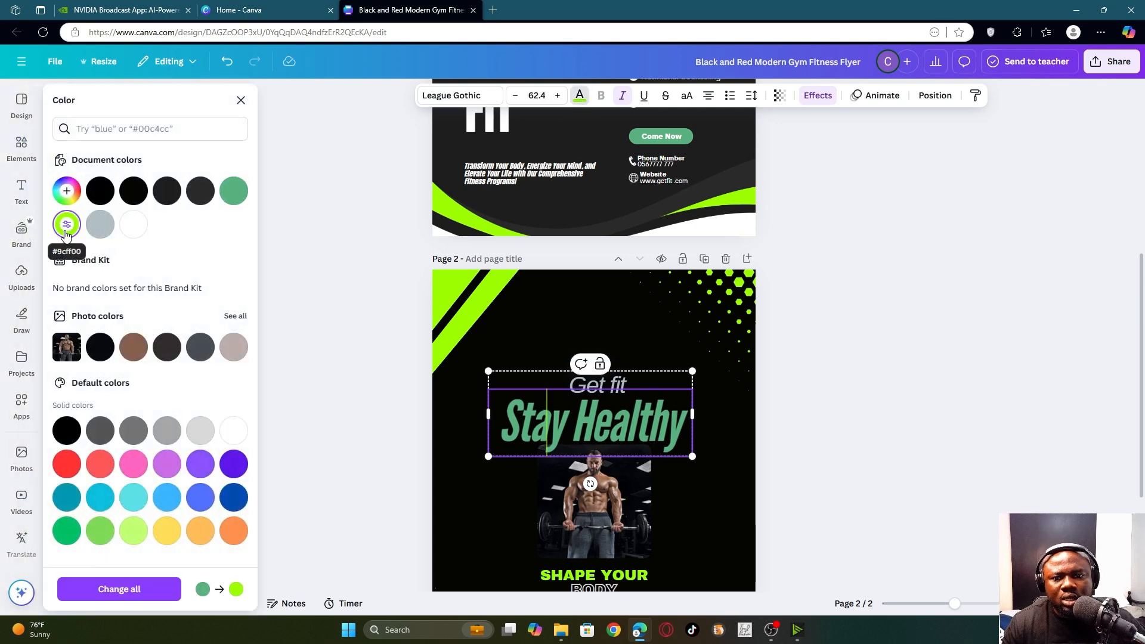
pyautogui.moveTo(514, 417); pyautogui.dragTo(707, 435)
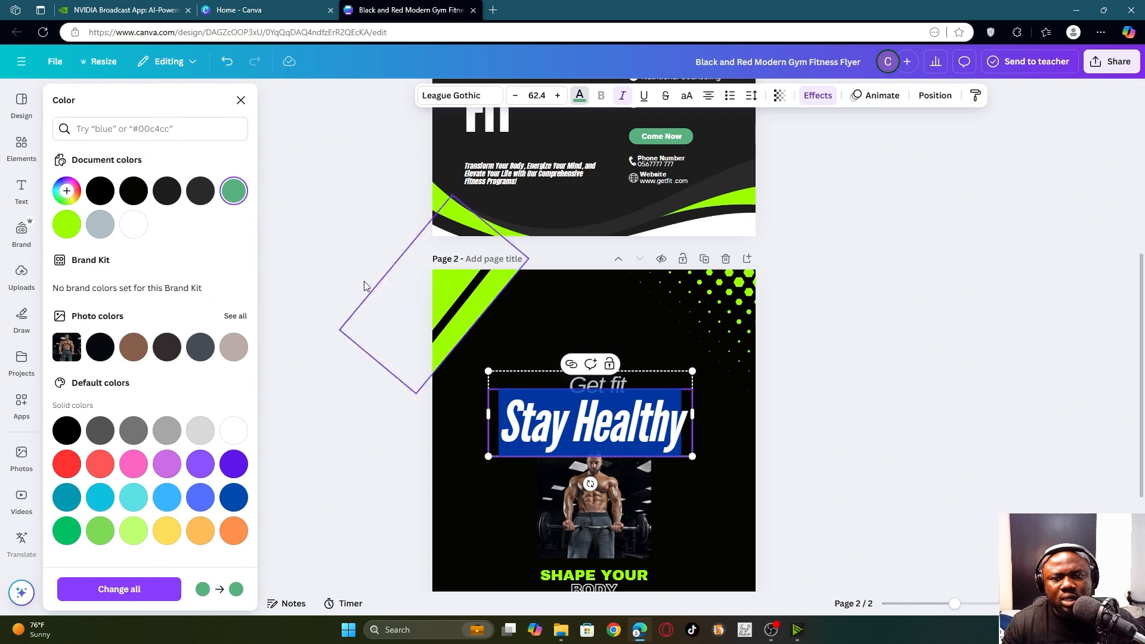
pyautogui.click(67, 224)
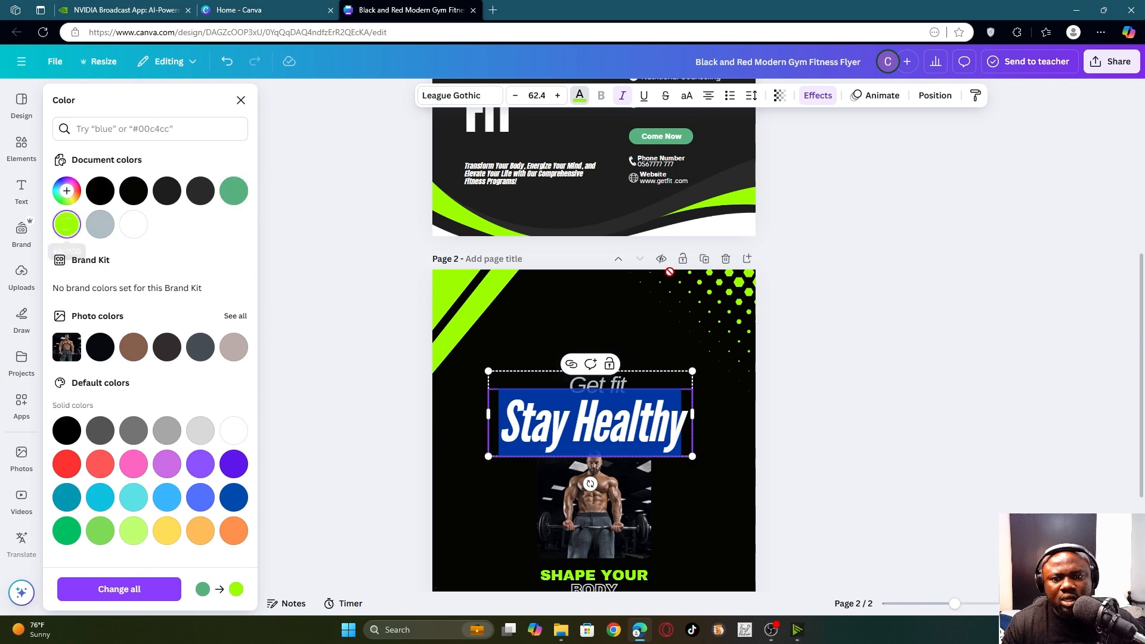
pyautogui.click(559, 334)
pyautogui.scroll(-3, 680, 381)
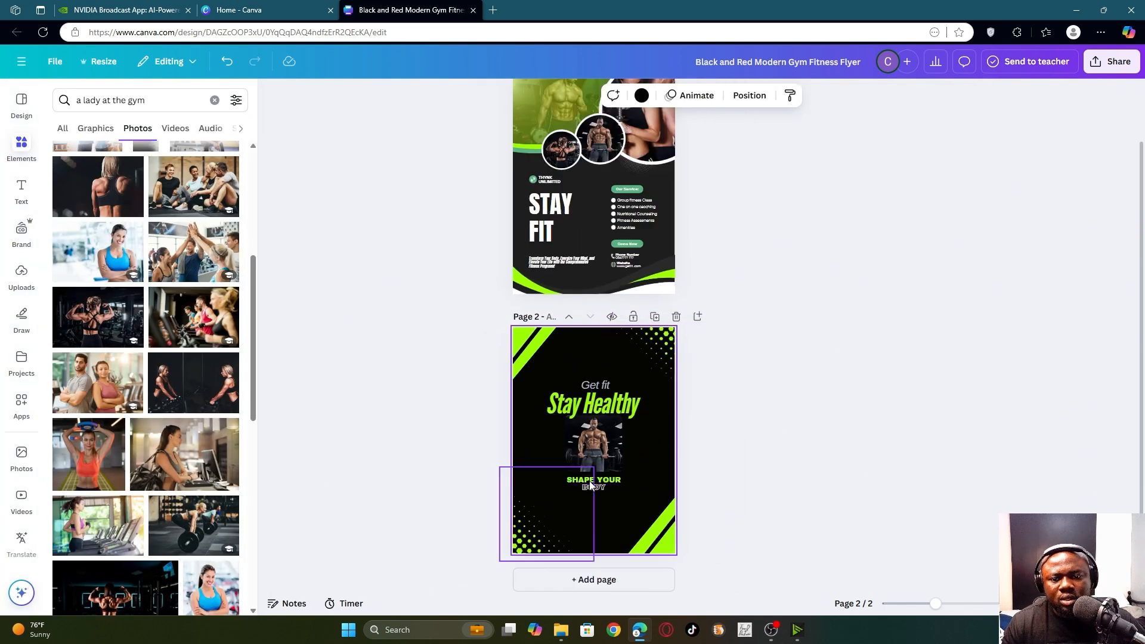
pyautogui.scroll(3, 589, 481)
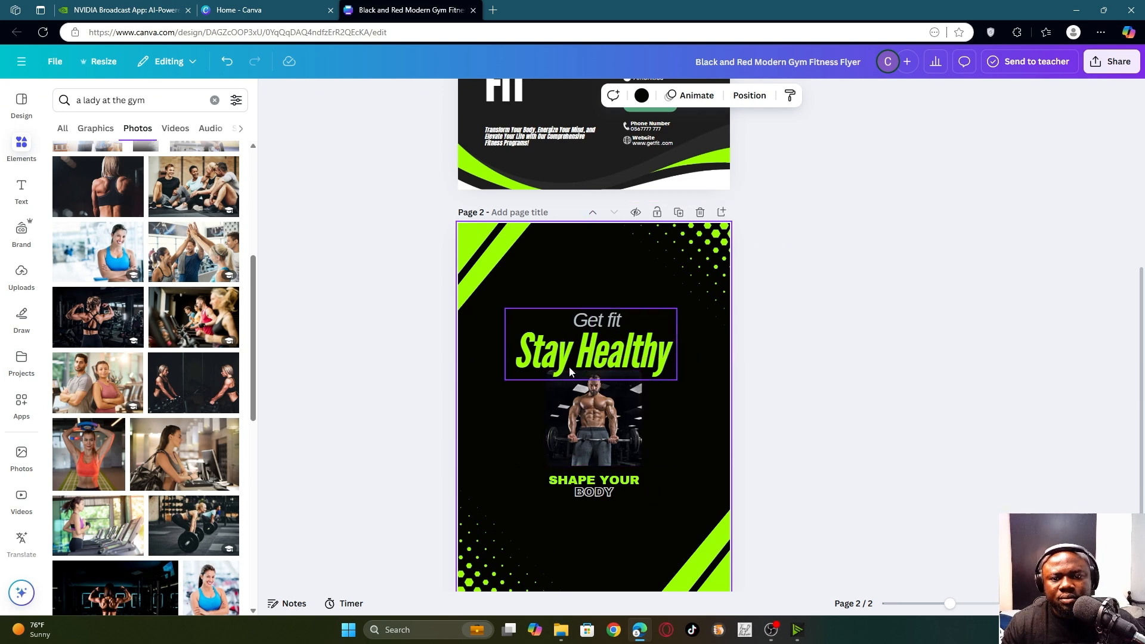
pyautogui.scroll(-1, 649, 431)
pyautogui.scroll(-3, 671, 247)
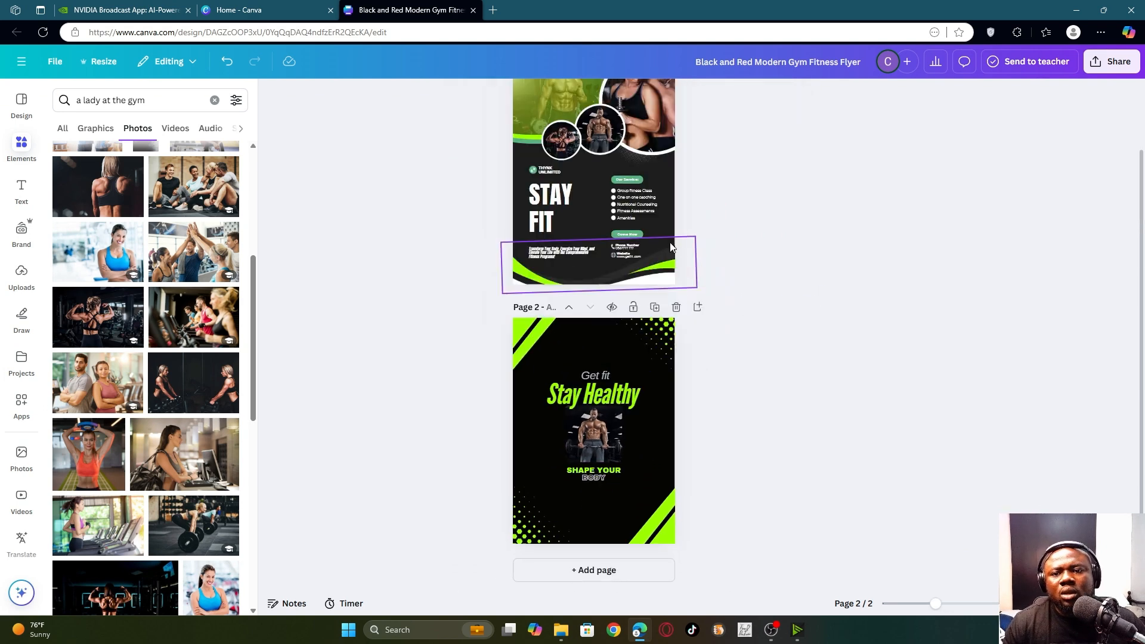
pyautogui.scroll(2, 671, 247)
pyautogui.scroll(-2, 644, 195)
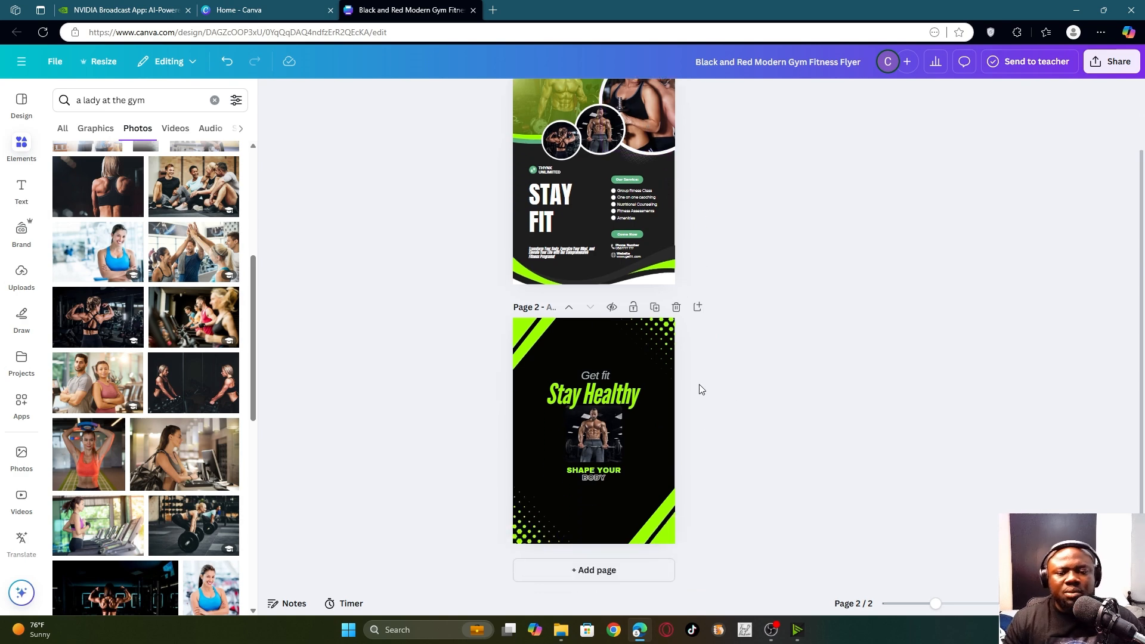
# - Replace the template title in the top bar with 'Gym Flyer Desing'
pyautogui.scroll(2, 702, 370)
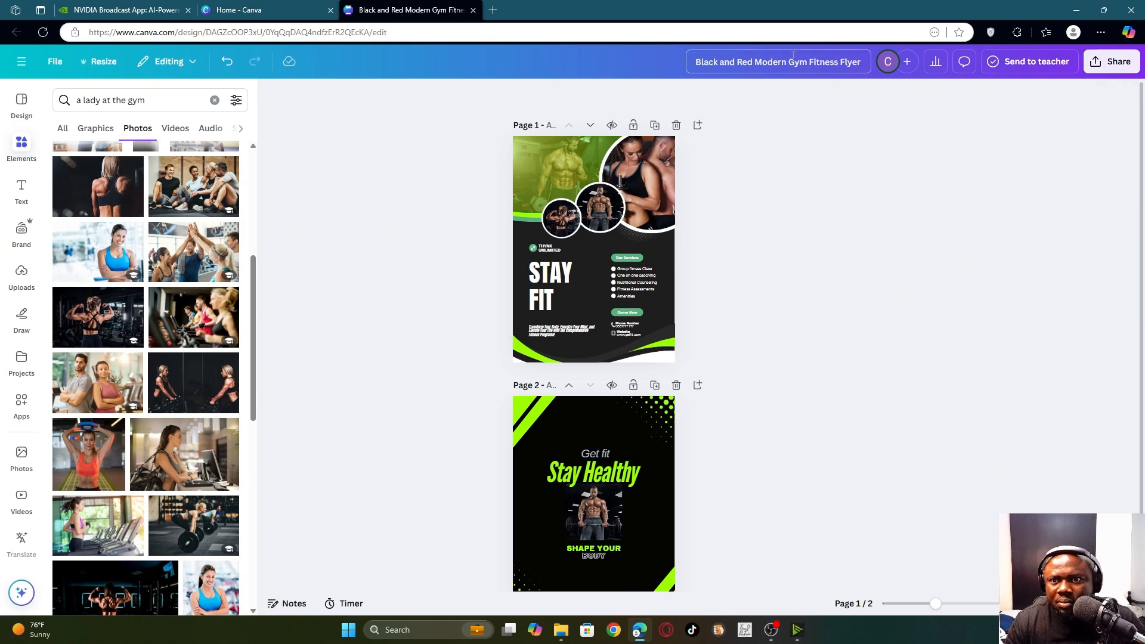
pyautogui.click(770, 64)
pyautogui.hotkey('ctrl', 'a')
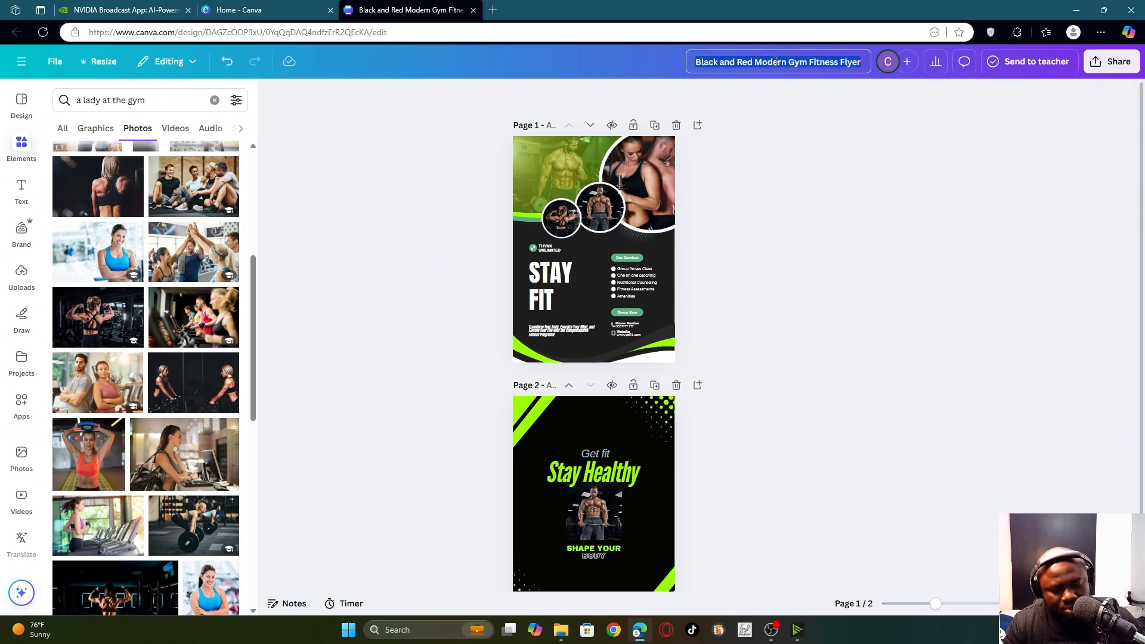
pyautogui.write('Gym')
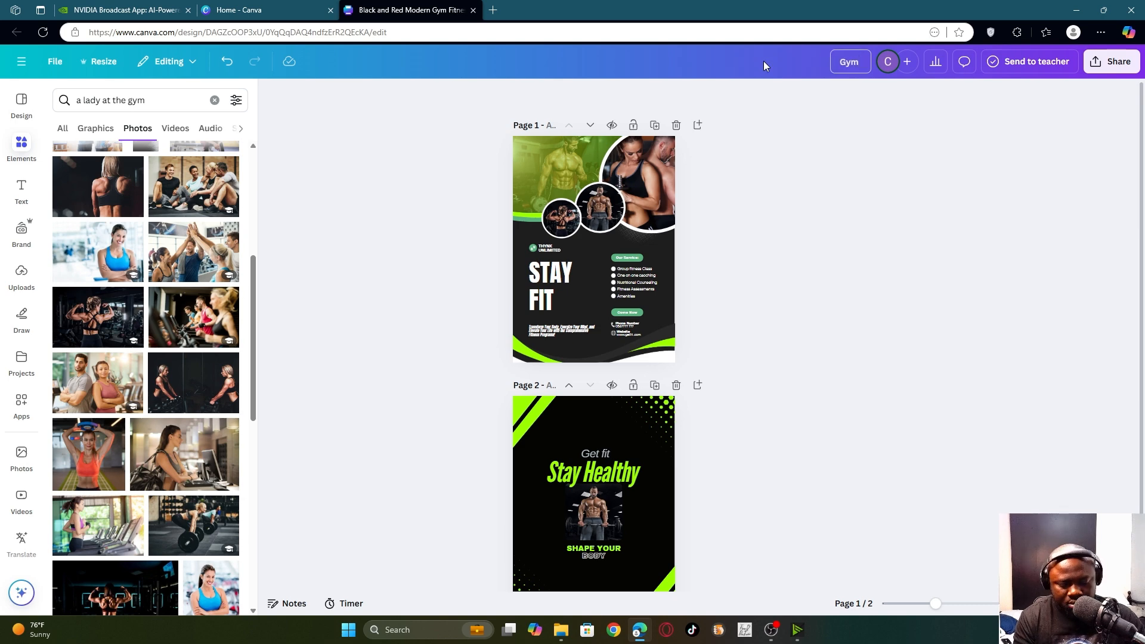
pyautogui.write(' Flyer Desing')
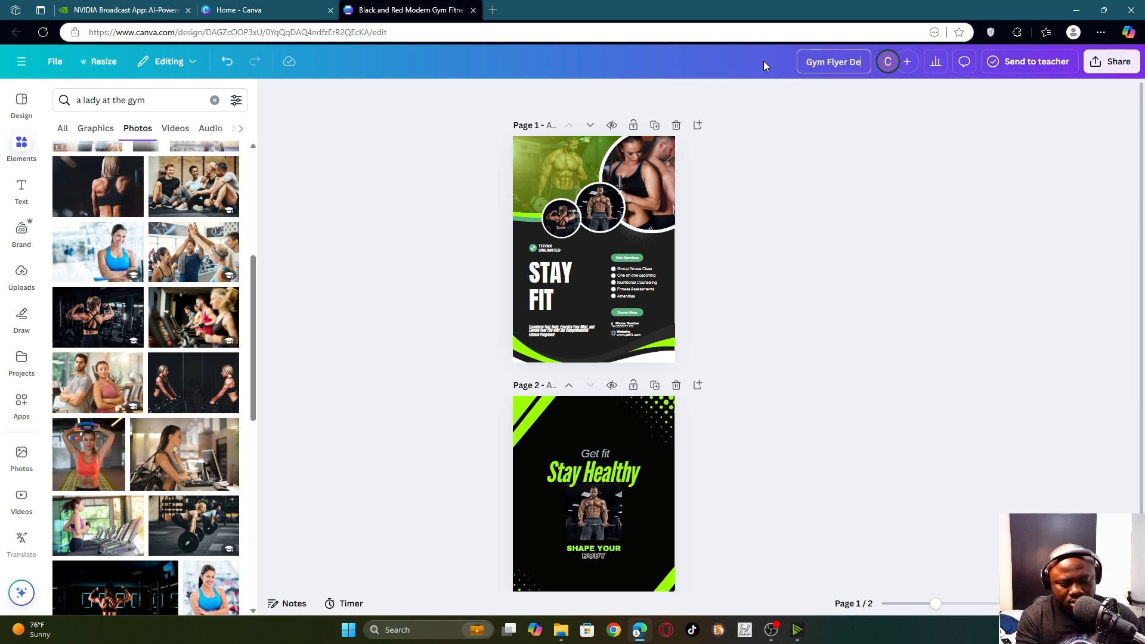
pyautogui.press('Return')
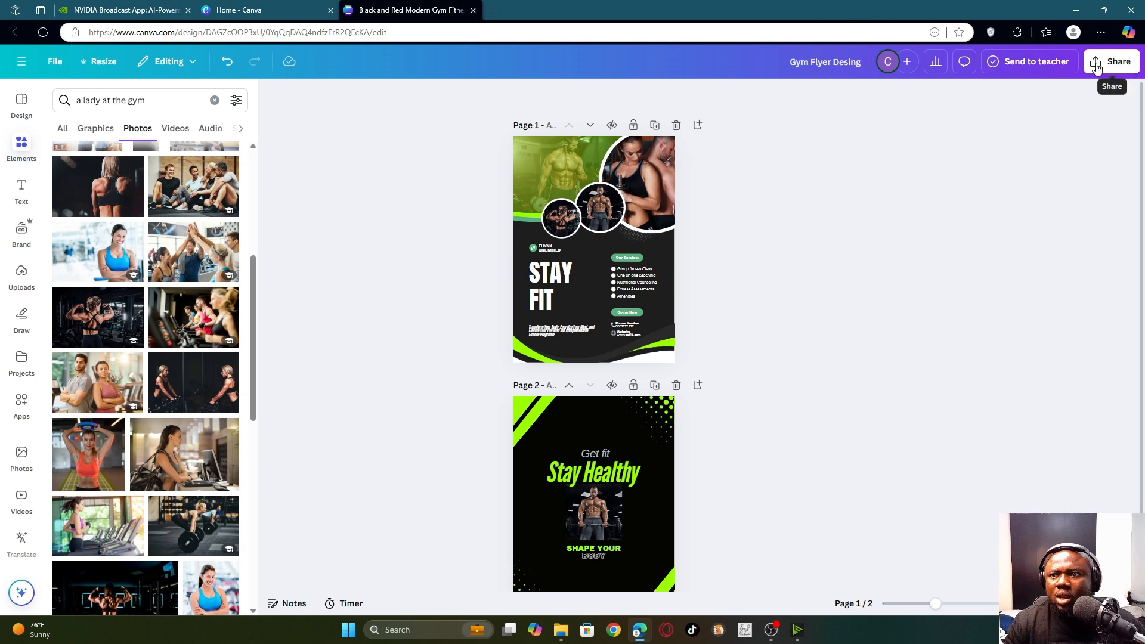
# - Open the Download settings from Share, keeping PNG as the file type
pyautogui.click(1131, 59)
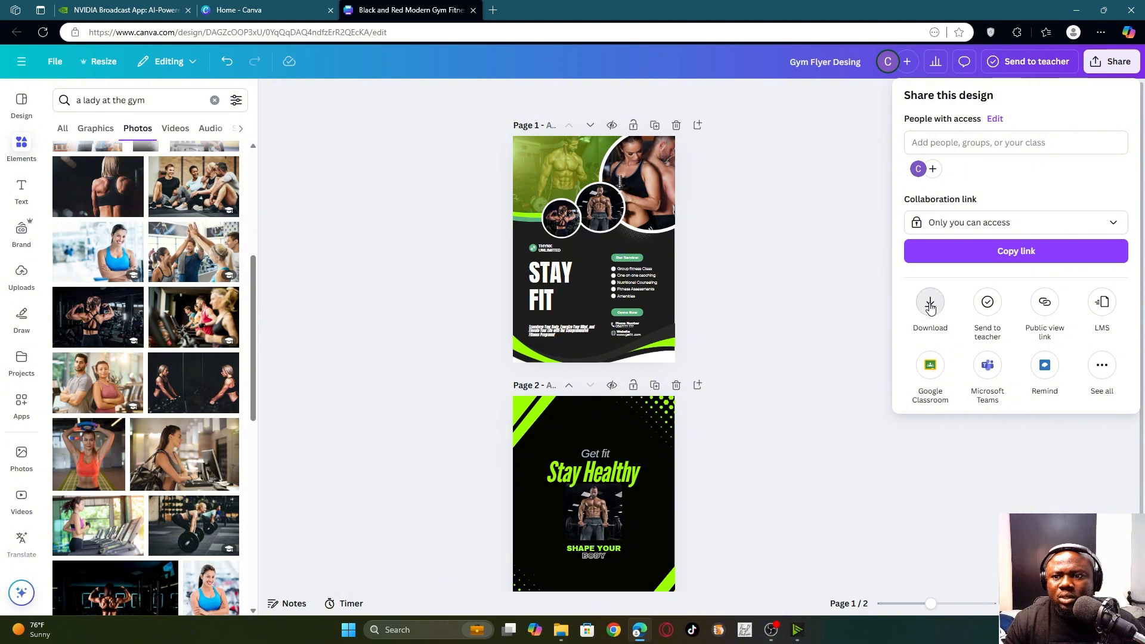
pyautogui.click(932, 305)
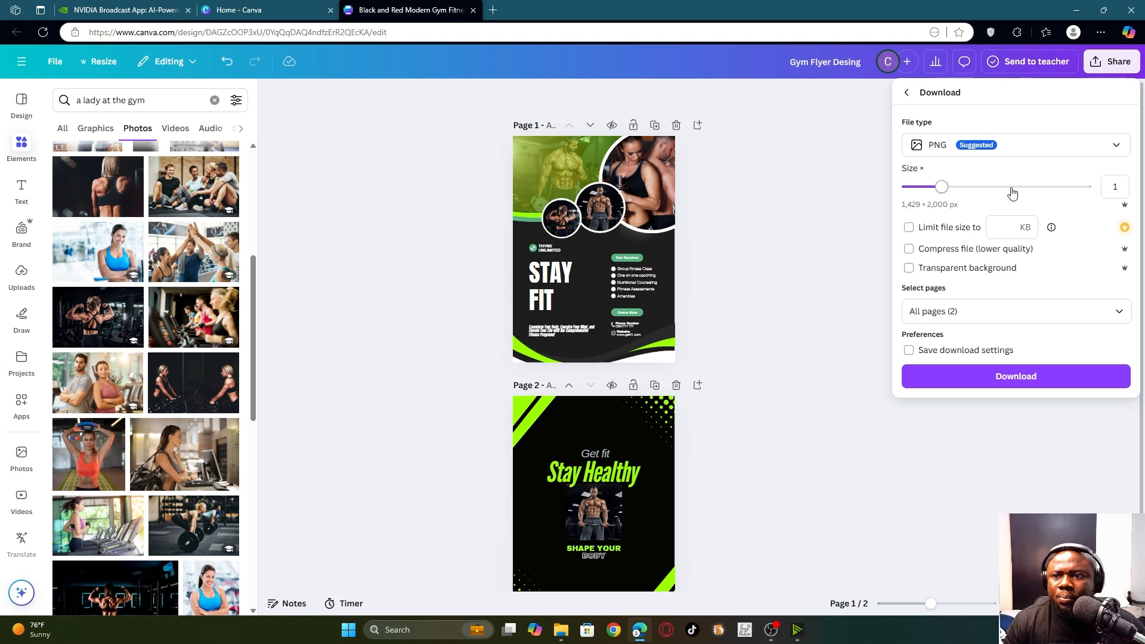
pyautogui.click(1016, 148)
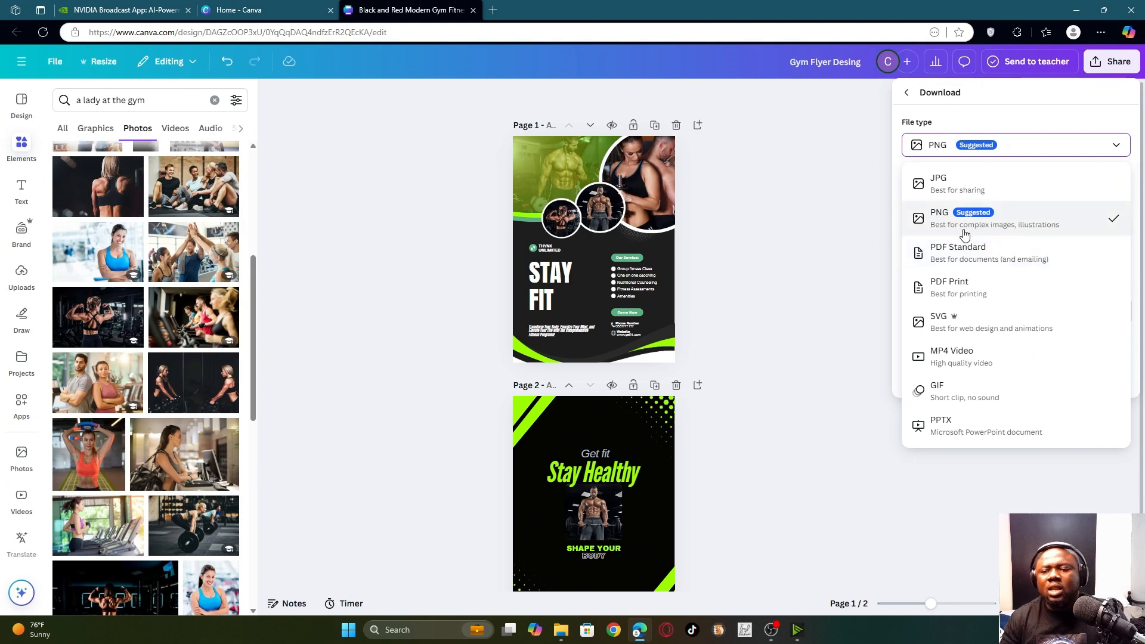
pyautogui.click(1083, 223)
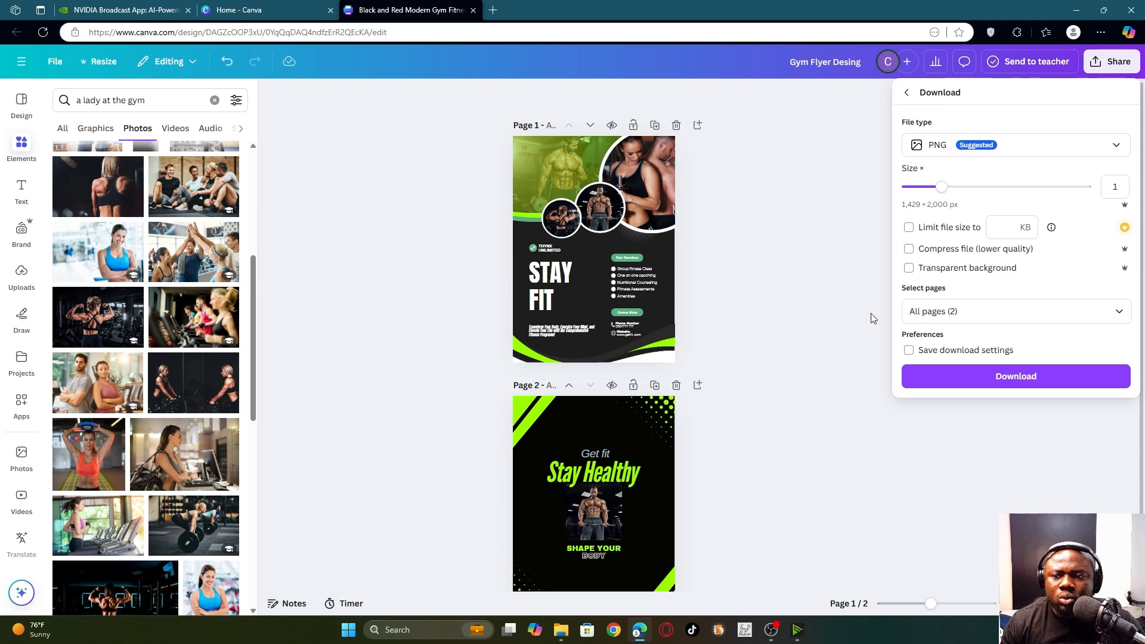
# - Change the download's page selection from All pages to Page 2 only
pyautogui.click(1014, 309)
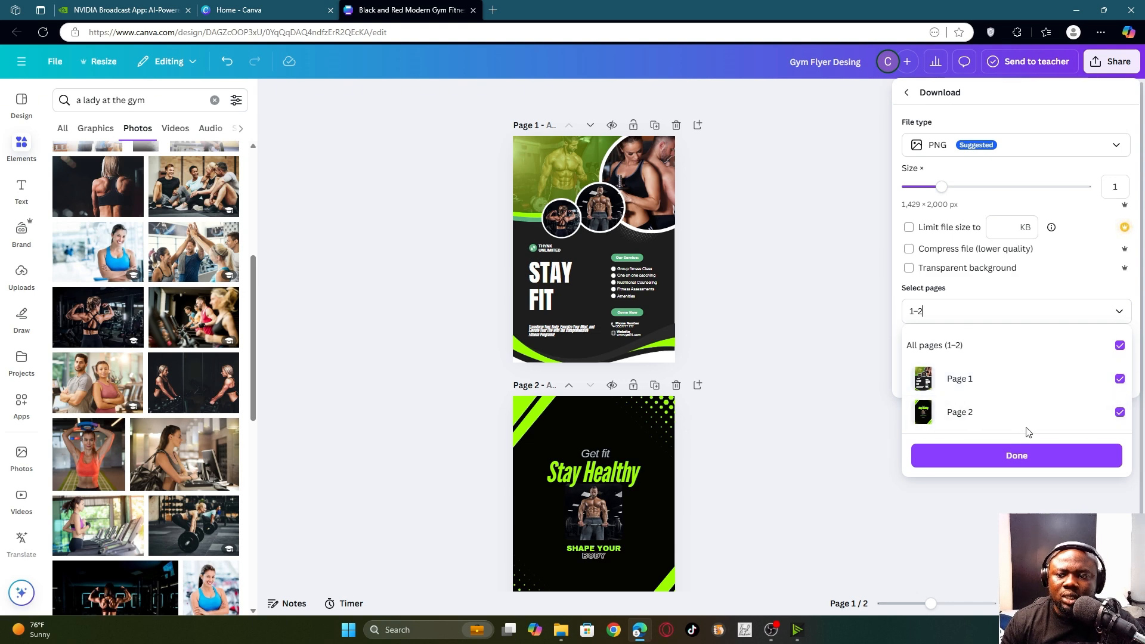
pyautogui.click(1119, 412)
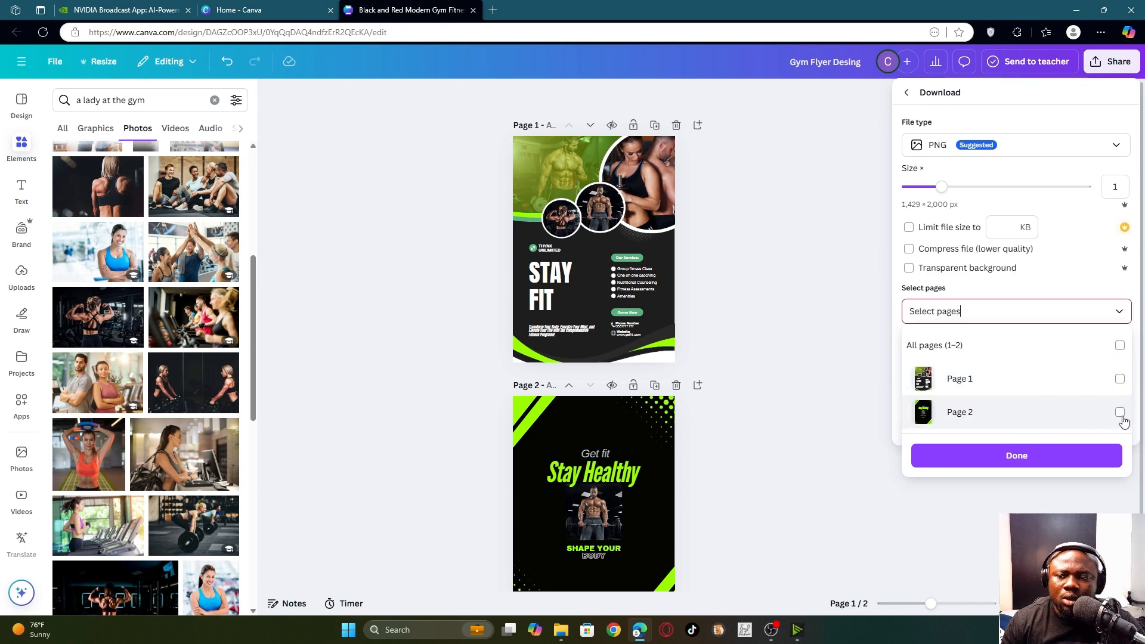
pyautogui.click(1120, 379)
pyautogui.click(1119, 412)
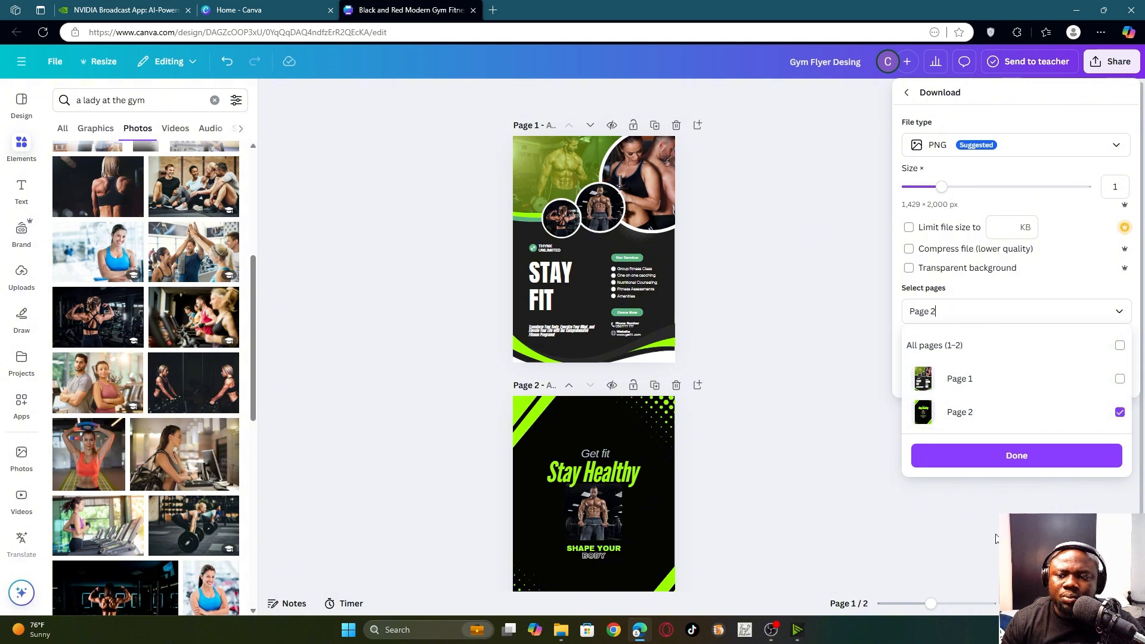
pyautogui.click(1041, 460)
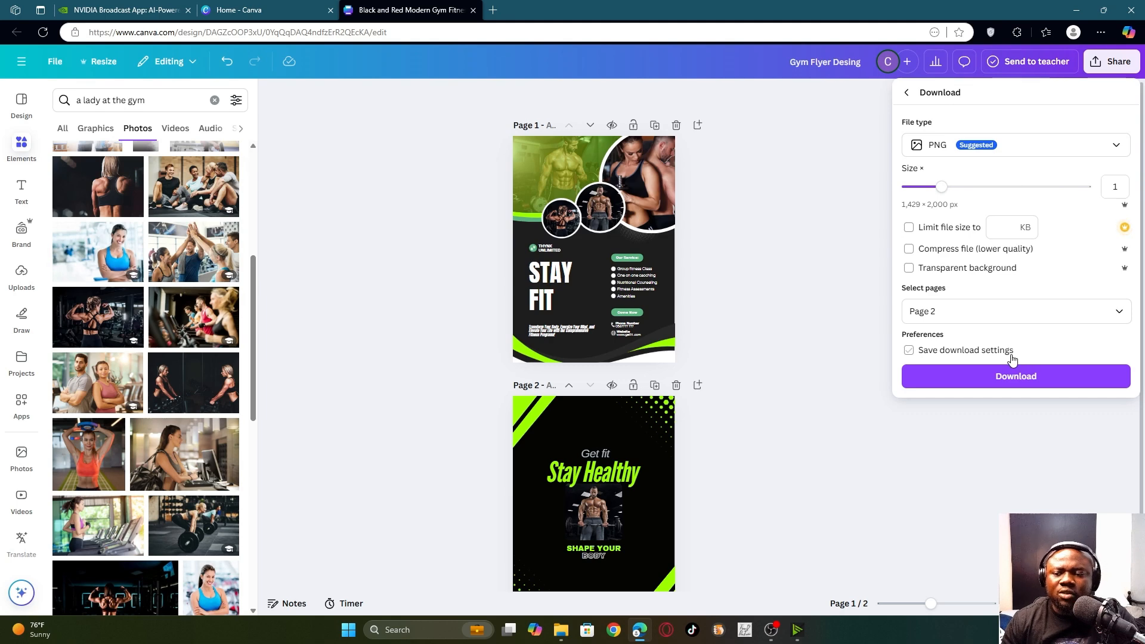
# - Download page 2 as 'Gym Flyer Desing.png'
pyautogui.click(1018, 379)
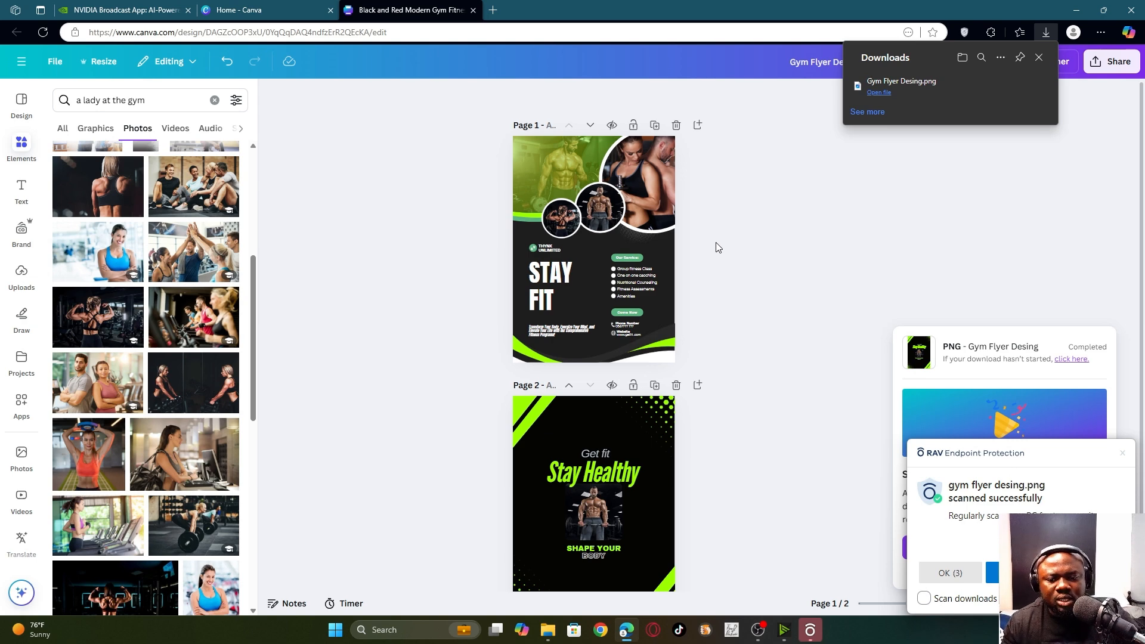
pyautogui.scroll(-2, 776, 252)
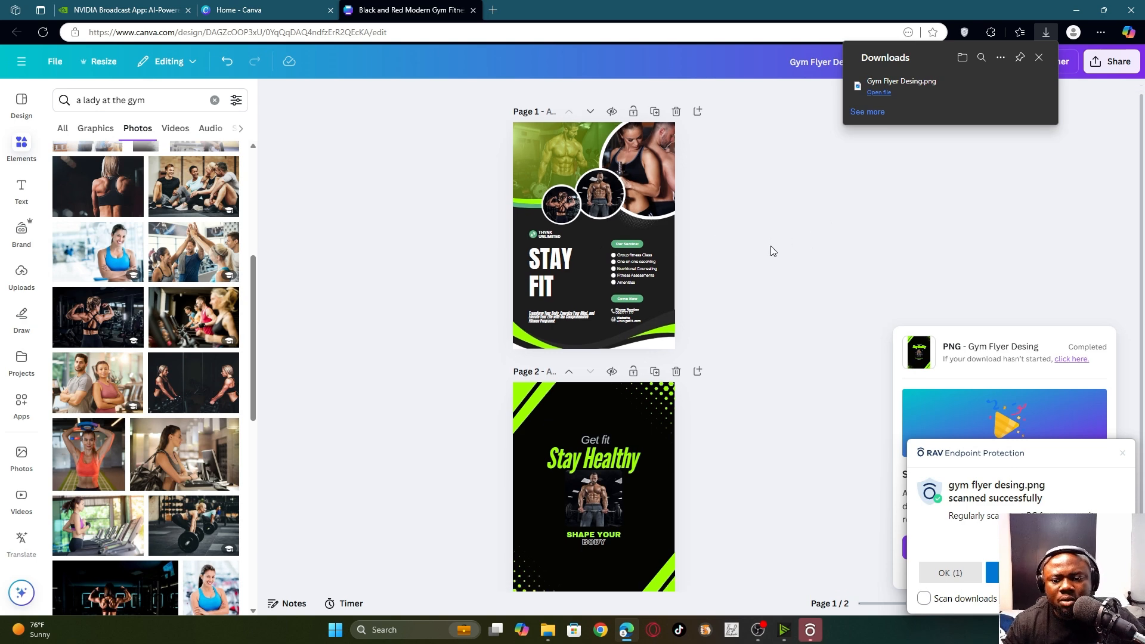